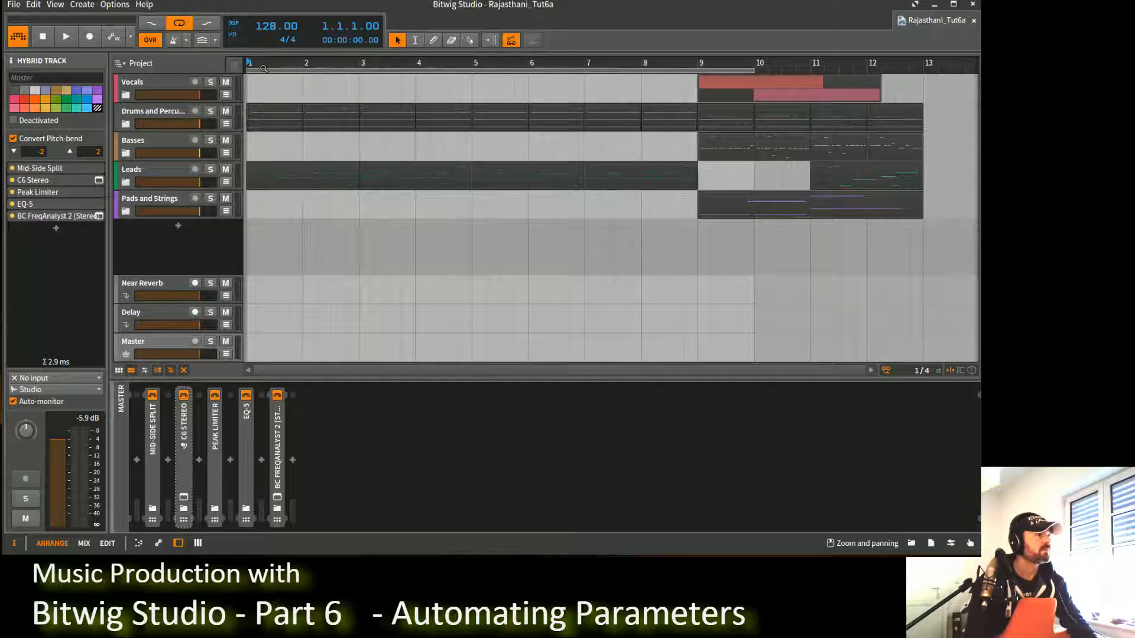
Step: Play the beginning of the arrangement from bar 1 briefly and stop playback
{"action": "left_click", "coordinate": [65, 38]}
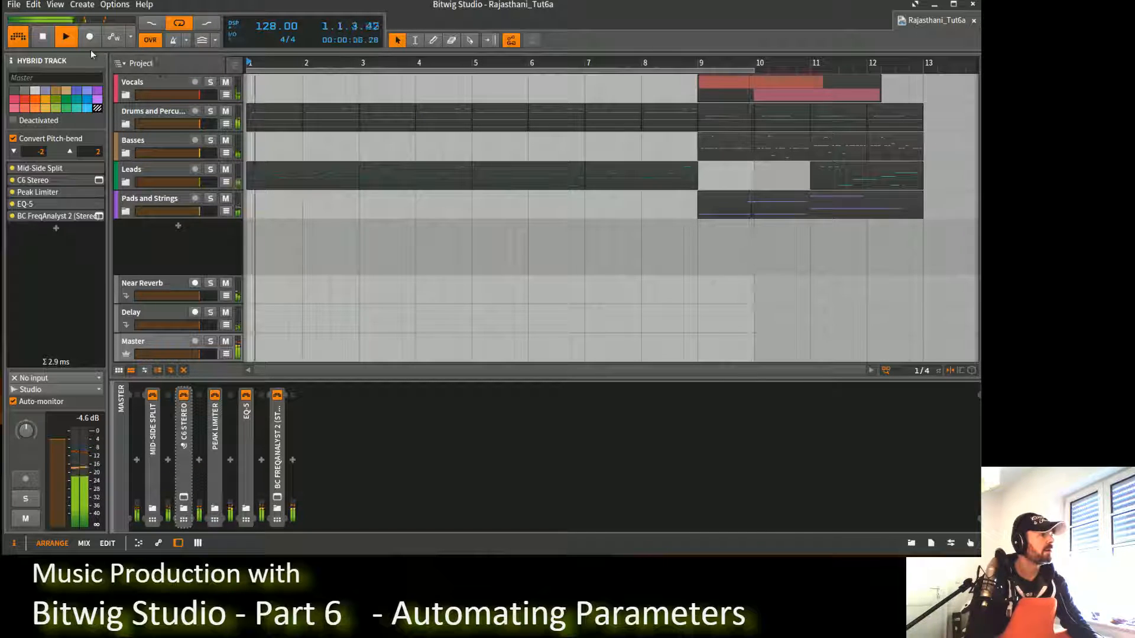
{"action": "key", "text": "space"}
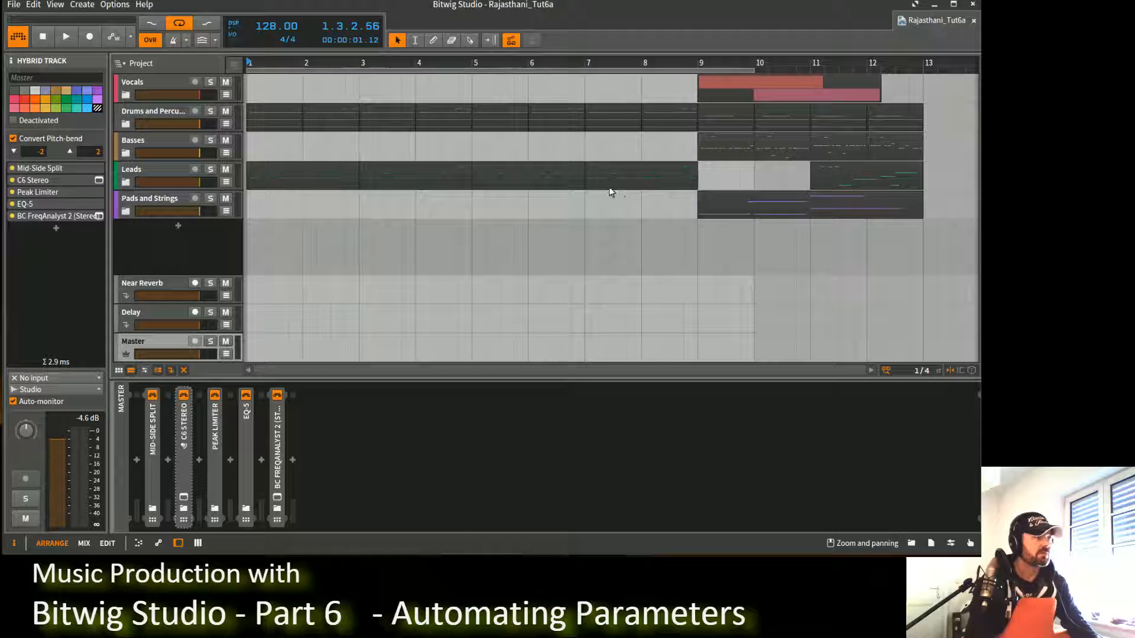
Step: Expand the Leads and Basses group tracks and examine the notes of the Ganjubass clips from bar 9
{"action": "left_click", "coordinate": [127, 183]}
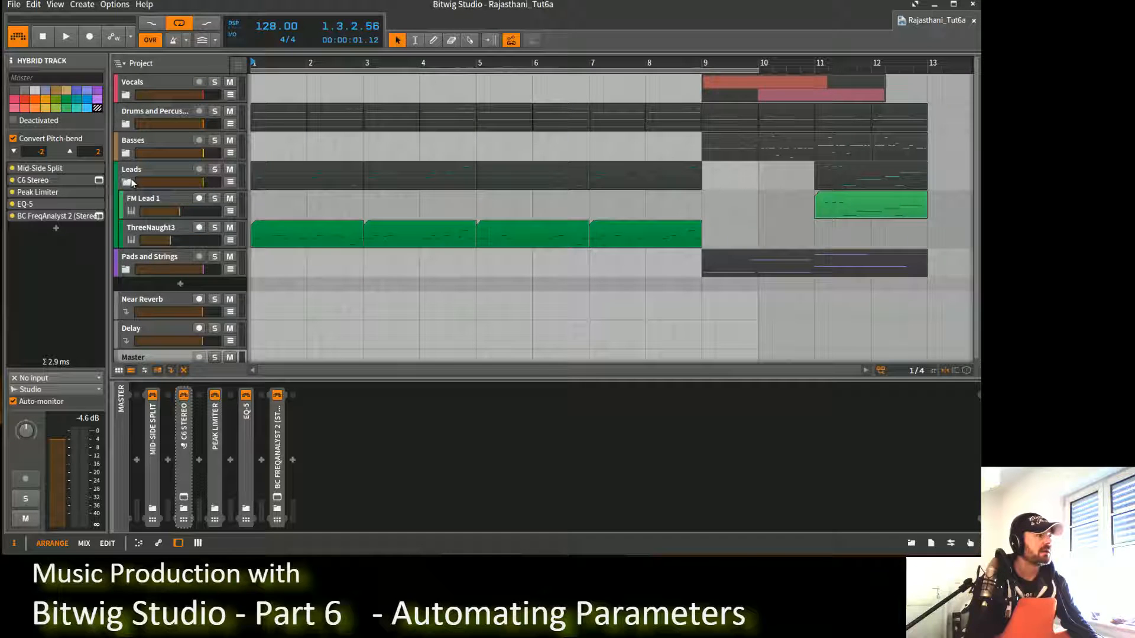
{"action": "left_click", "coordinate": [722, 151]}
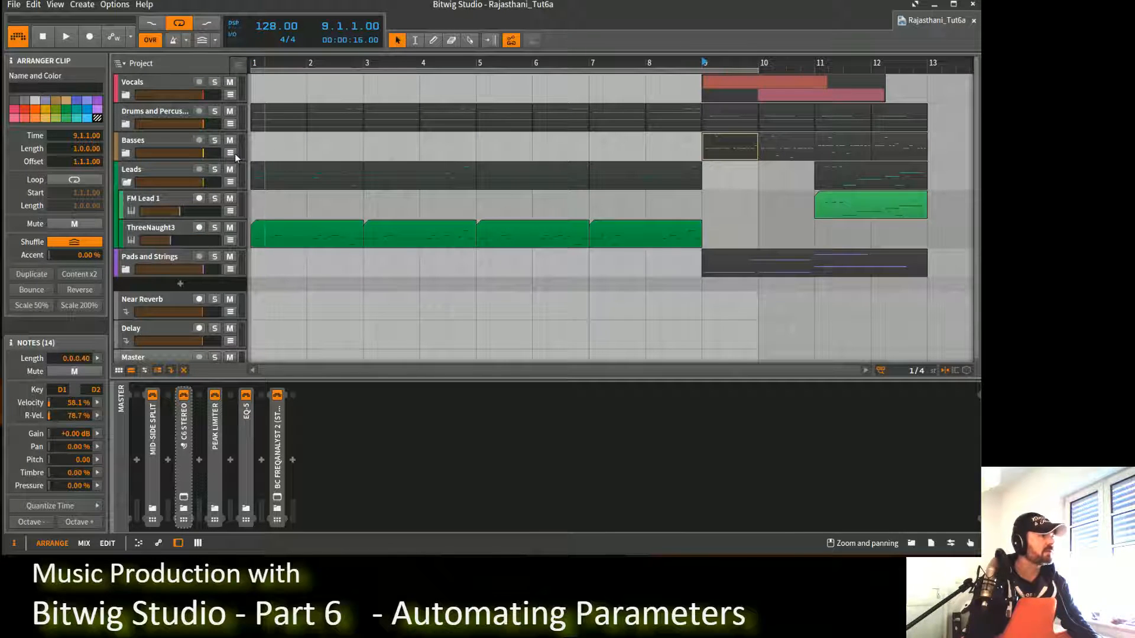
{"action": "left_click", "coordinate": [126, 155]}
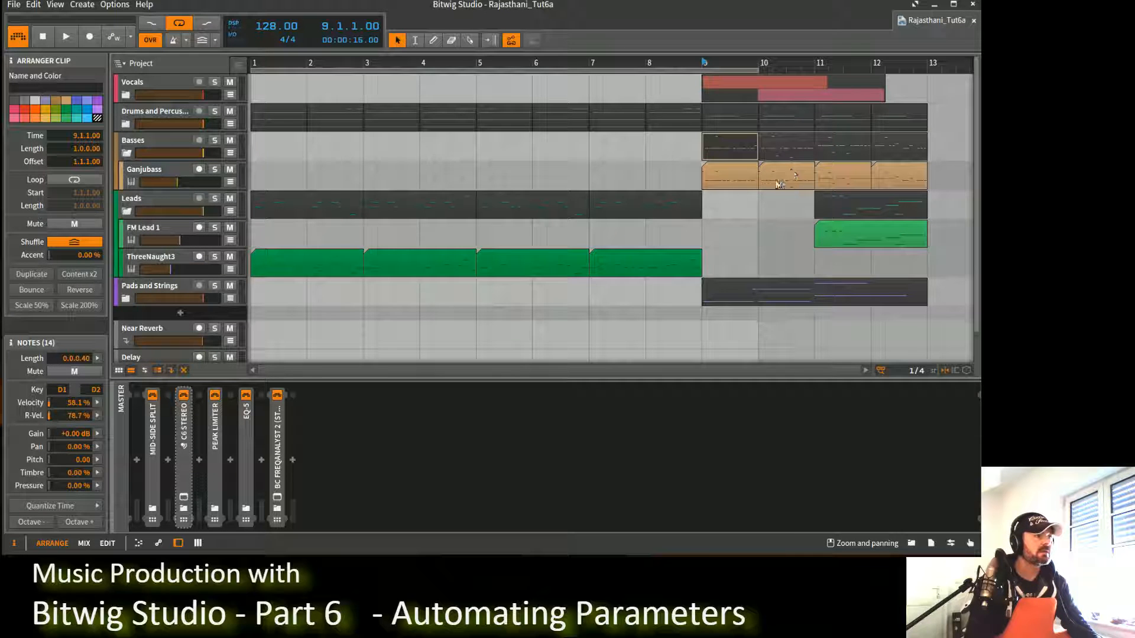
{"action": "double_click", "coordinate": [722, 177]}
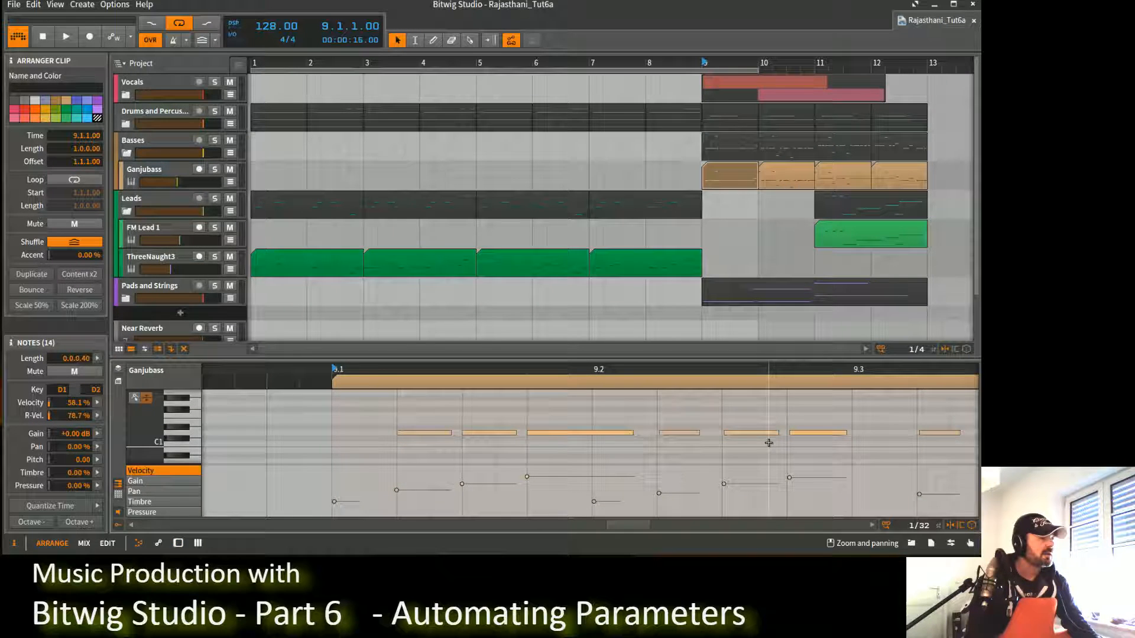
{"action": "scroll", "coordinate": [769, 443], "scroll_direction": "down", "scroll_amount": 2, "text": "ctrl"}
{"action": "scroll", "coordinate": [789, 436], "scroll_direction": "up", "scroll_amount": 3}
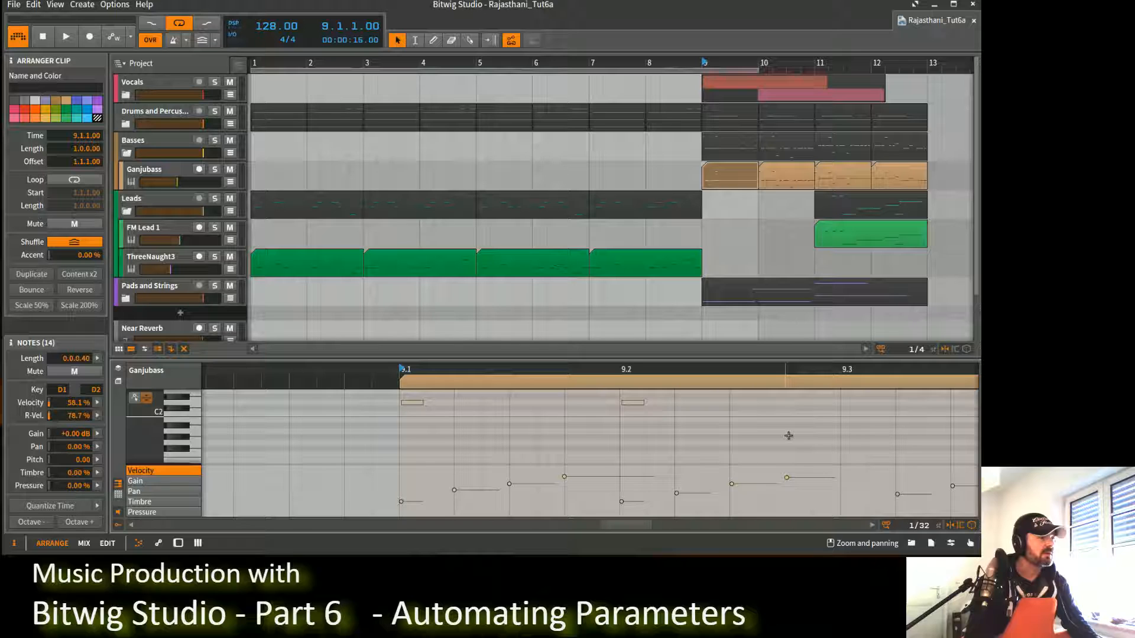
{"action": "scroll", "coordinate": [789, 436], "scroll_direction": "down", "scroll_amount": 3}
{"action": "scroll", "coordinate": [785, 510], "scroll_direction": "right", "scroll_amount": 5}
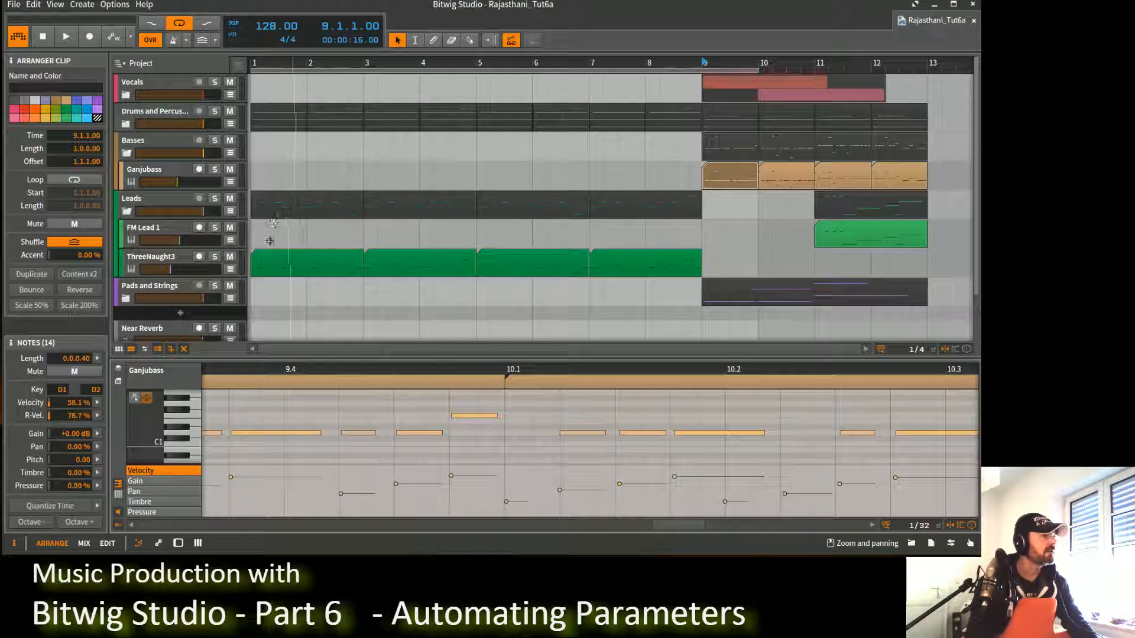
Step: Transpose all notes in the ThreeNaught3 clips up two semitones and audition them from bar 1
{"action": "left_click", "coordinate": [272, 263]}
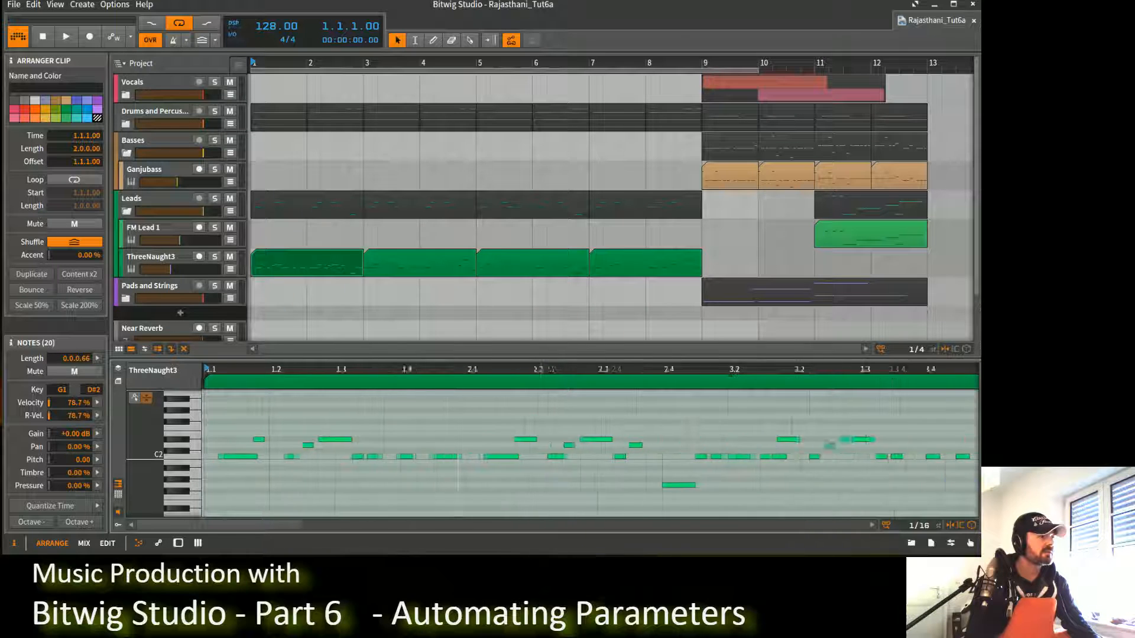
{"action": "scroll", "coordinate": [452, 367], "scroll_direction": "down", "scroll_amount": 7}
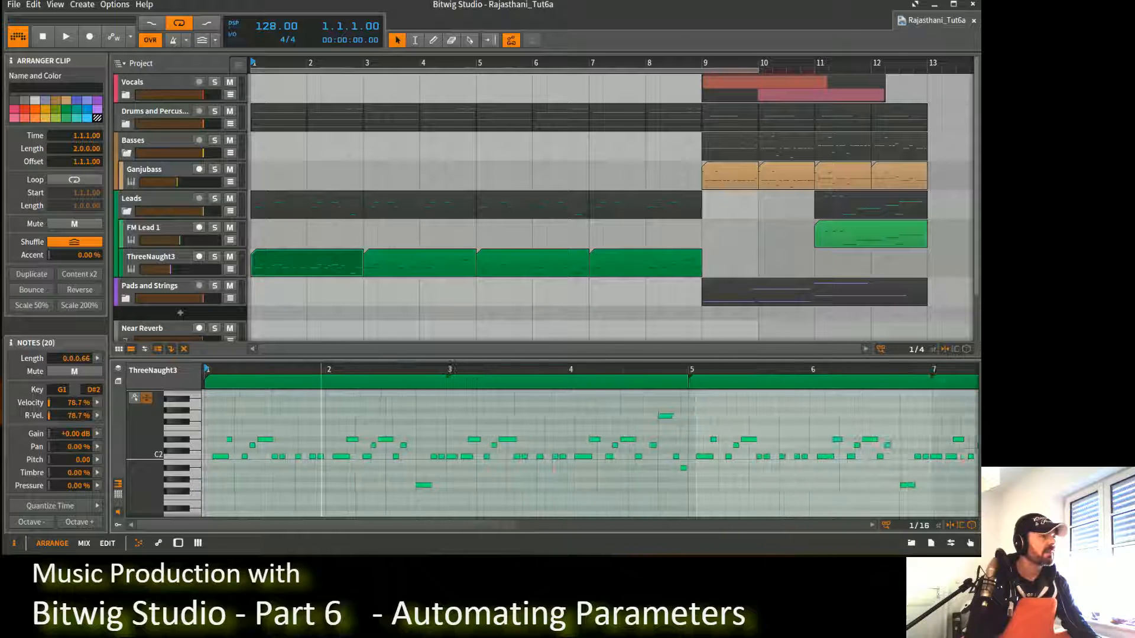
{"action": "scroll", "coordinate": [451, 367], "scroll_direction": "down", "scroll_amount": 4}
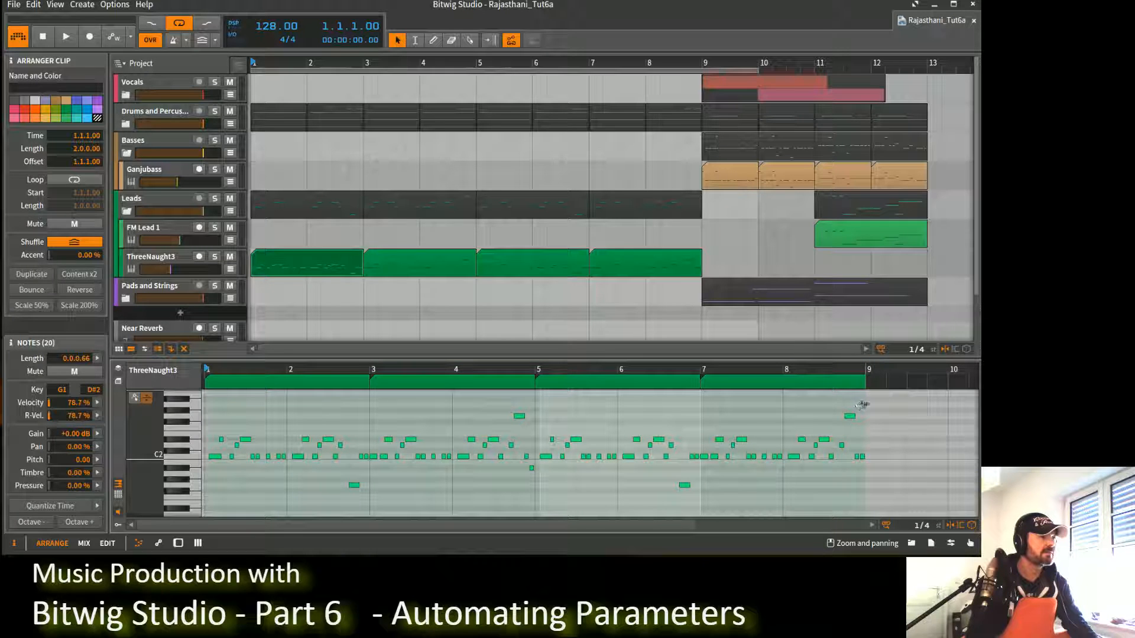
{"action": "left_click_drag", "start_coordinate": [864, 404], "coordinate": [223, 510]}
{"action": "key", "text": "Up"}
{"action": "key", "text": "Up"}
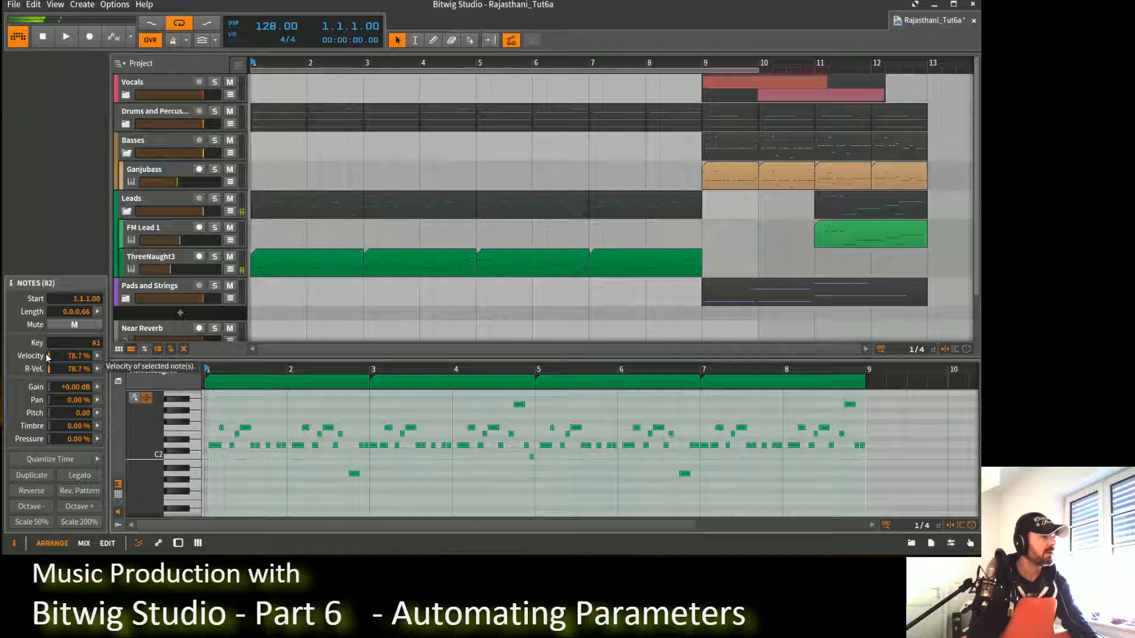
{"action": "key", "text": "space"}
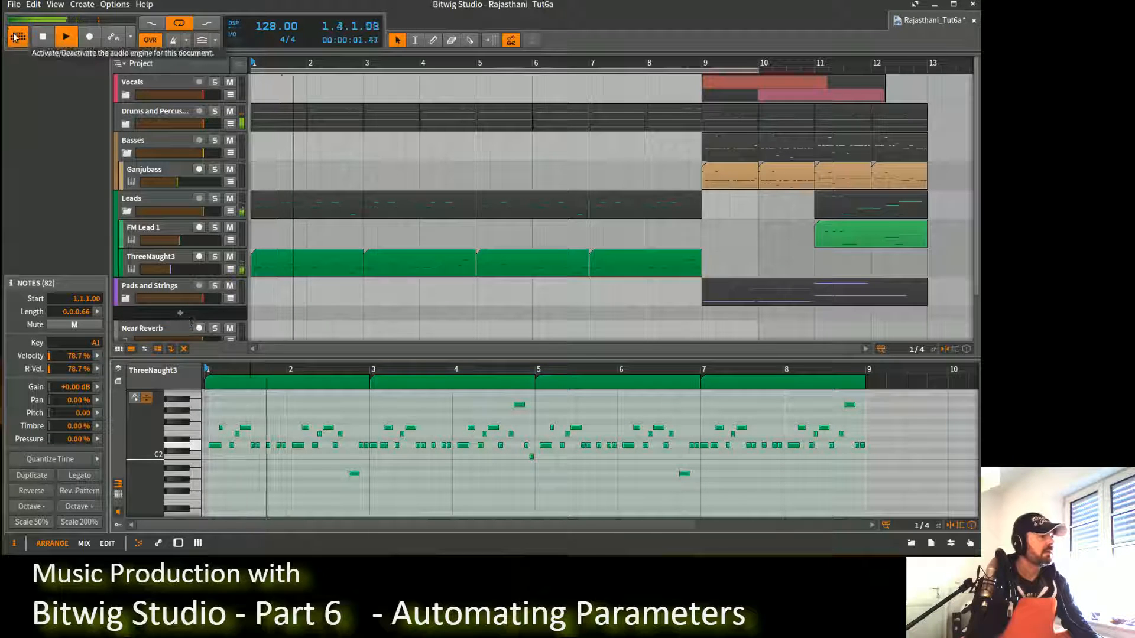
{"action": "left_click", "coordinate": [16, 36]}
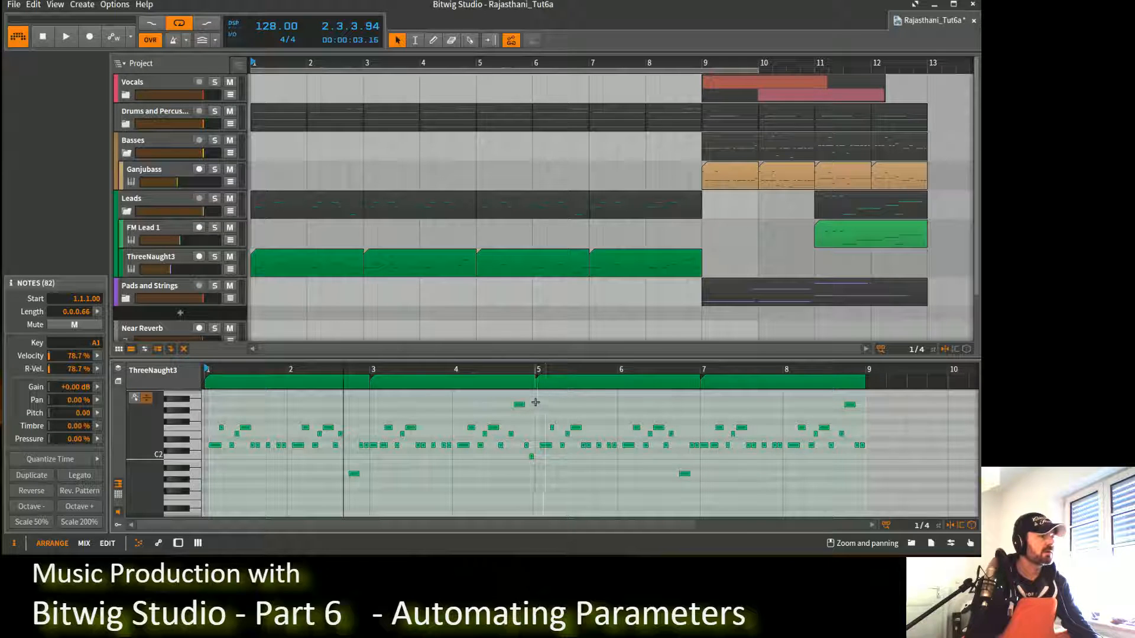
Step: Transpose the ThreeNaught3 notes in bars 5 and 6 up seven semitones, leaving out the low note in bar 6
{"action": "left_click_drag", "start_coordinate": [536, 403], "coordinate": [709, 460]}
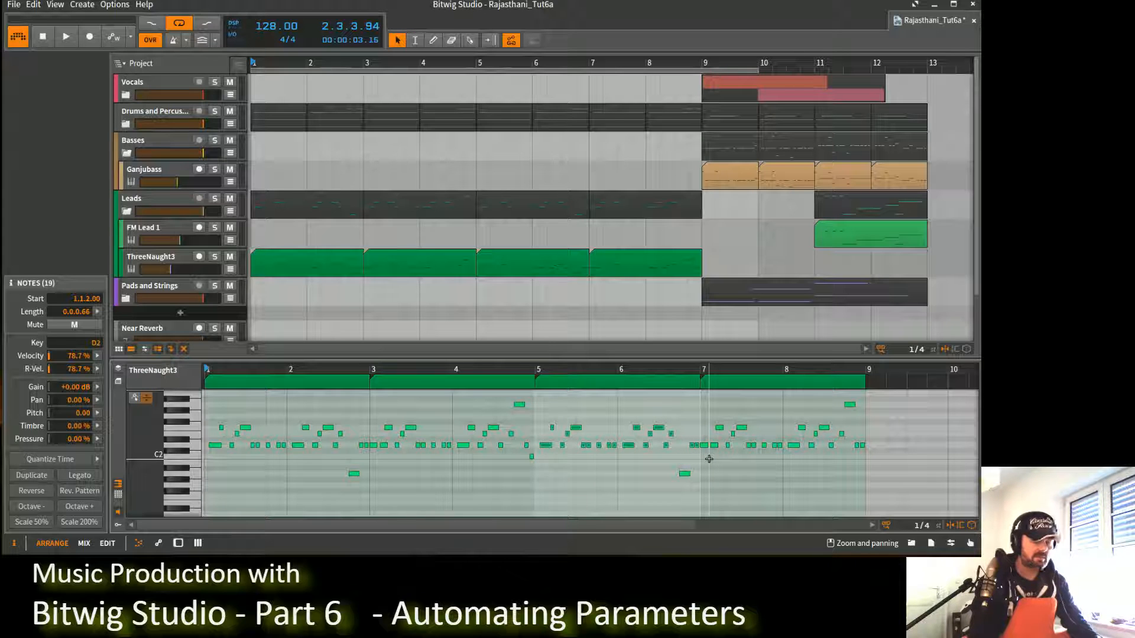
{"action": "key", "text": "Up"}
{"action": "key", "text": "Up"}
{"action": "key", "text": "Up"}
{"action": "key", "text": "Up"}
{"action": "key", "text": "Up"}
{"action": "key", "text": "Up"}
{"action": "key", "text": "Up"}
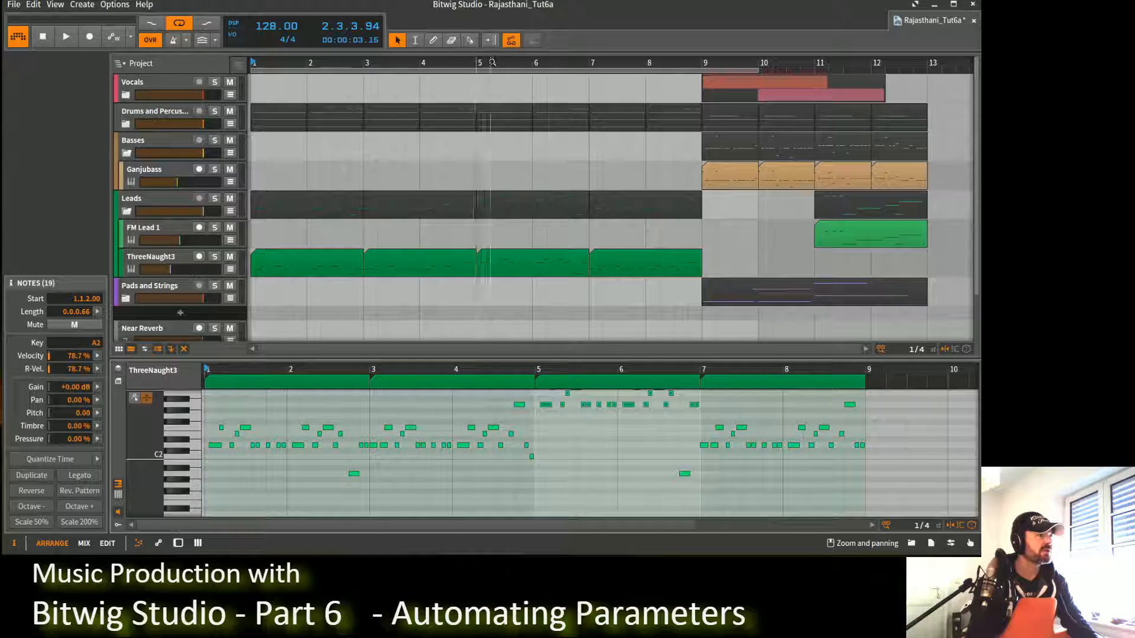
Step: Play the arrangement from bar 4 to audition the transposed lead section
{"action": "left_click", "coordinate": [421, 62]}
{"action": "key", "text": "space"}
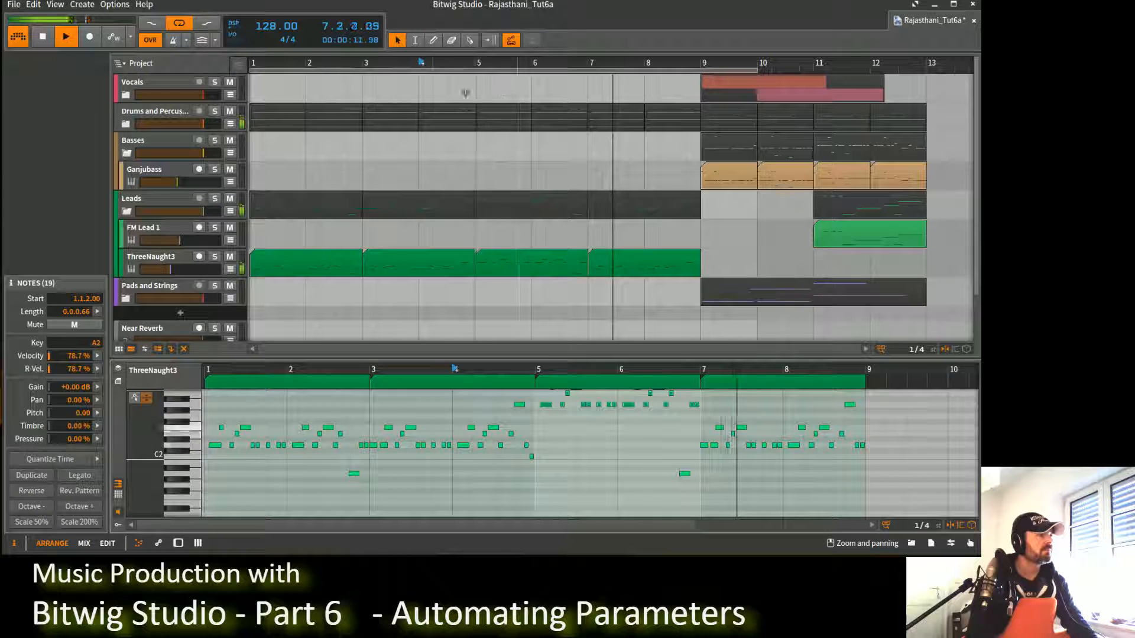
{"action": "key", "text": "space"}
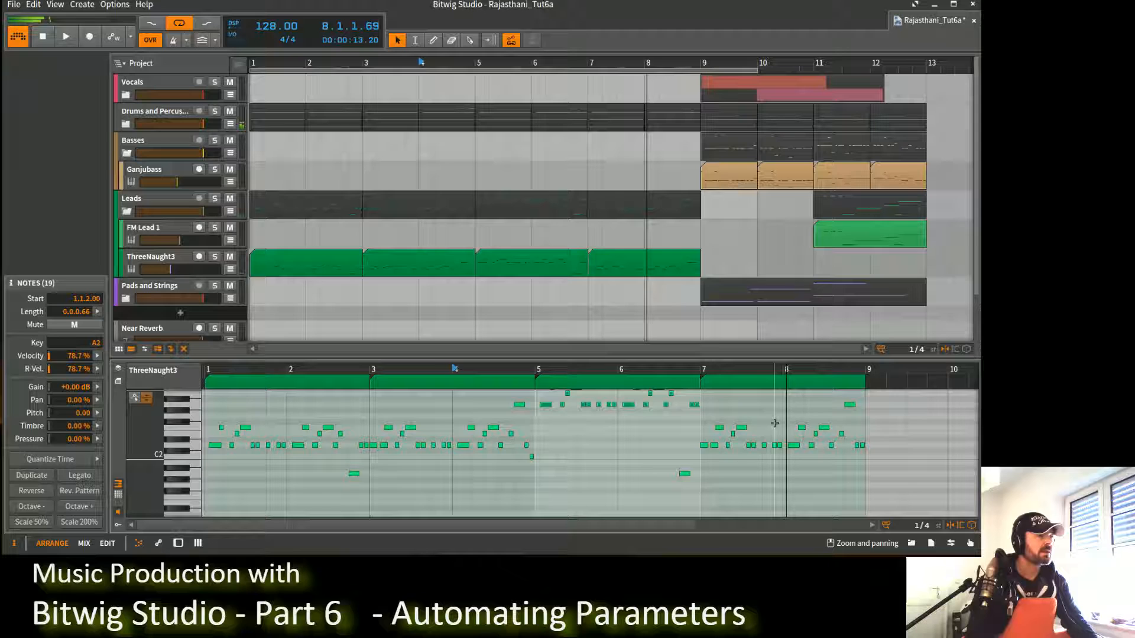
Step: Lower the last ThreeNaught3 note before bar 7 to G2 and return the play position to bar 1
{"action": "left_click", "coordinate": [696, 405]}
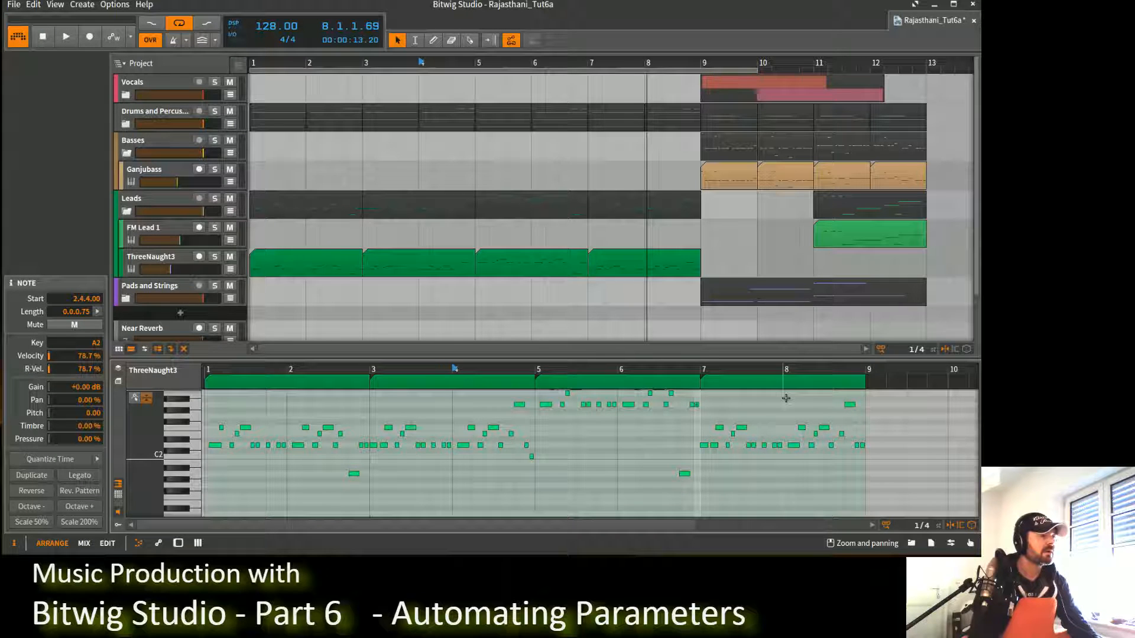
{"action": "key", "text": "Down"}
{"action": "key", "text": "Down"}
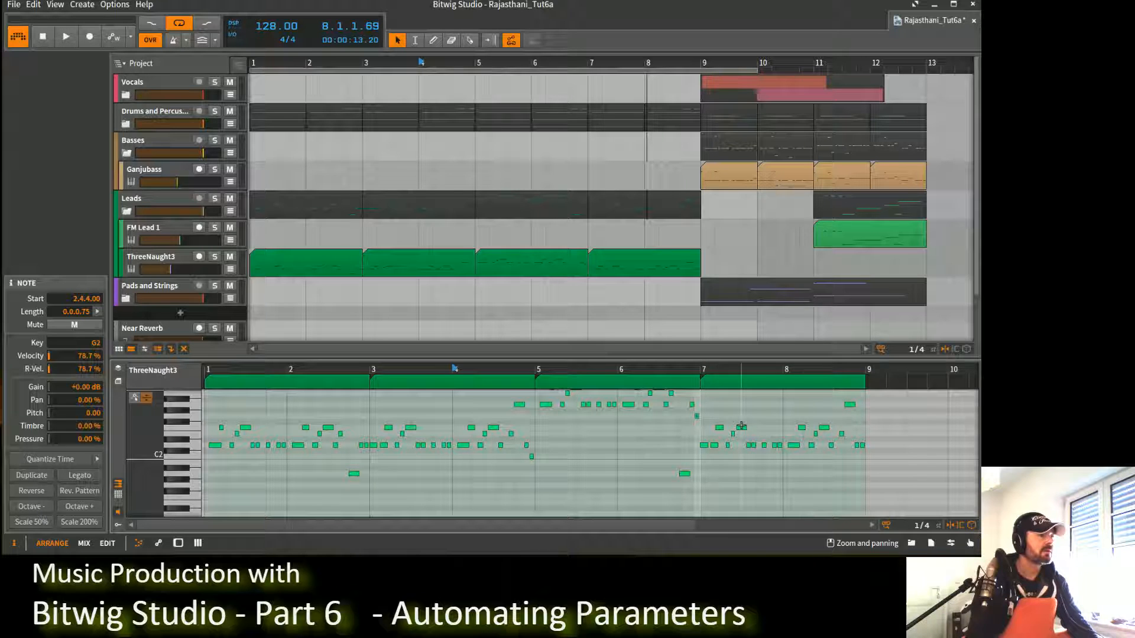
{"action": "left_click_drag", "start_coordinate": [251, 63], "coordinate": [254, 64]}
{"action": "left_click", "coordinate": [253, 64]}
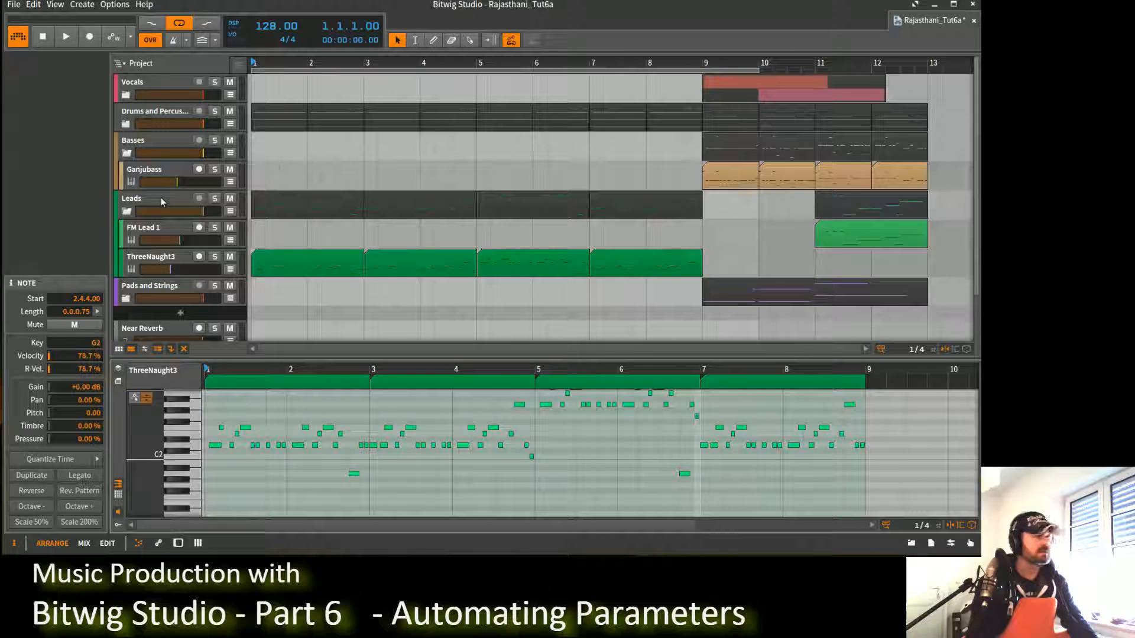
Step: Insert Bitwig's Dynamics audio effect after the FM-4 synth in the ThreeNaught3 device chain
{"action": "double_click", "coordinate": [163, 266]}
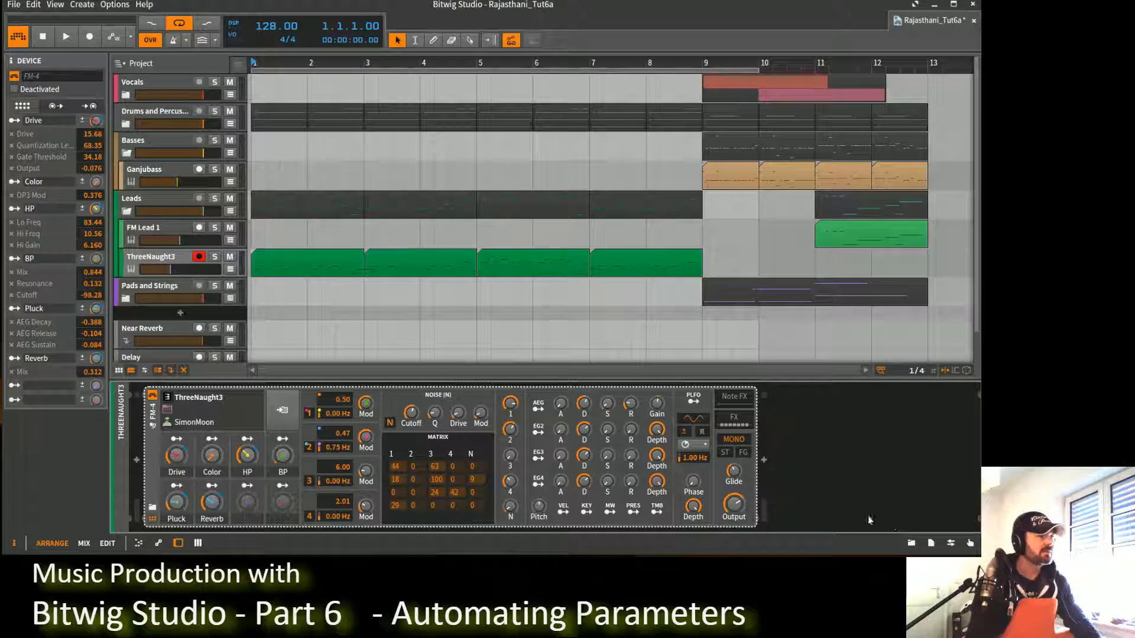
{"action": "left_click", "coordinate": [764, 460]}
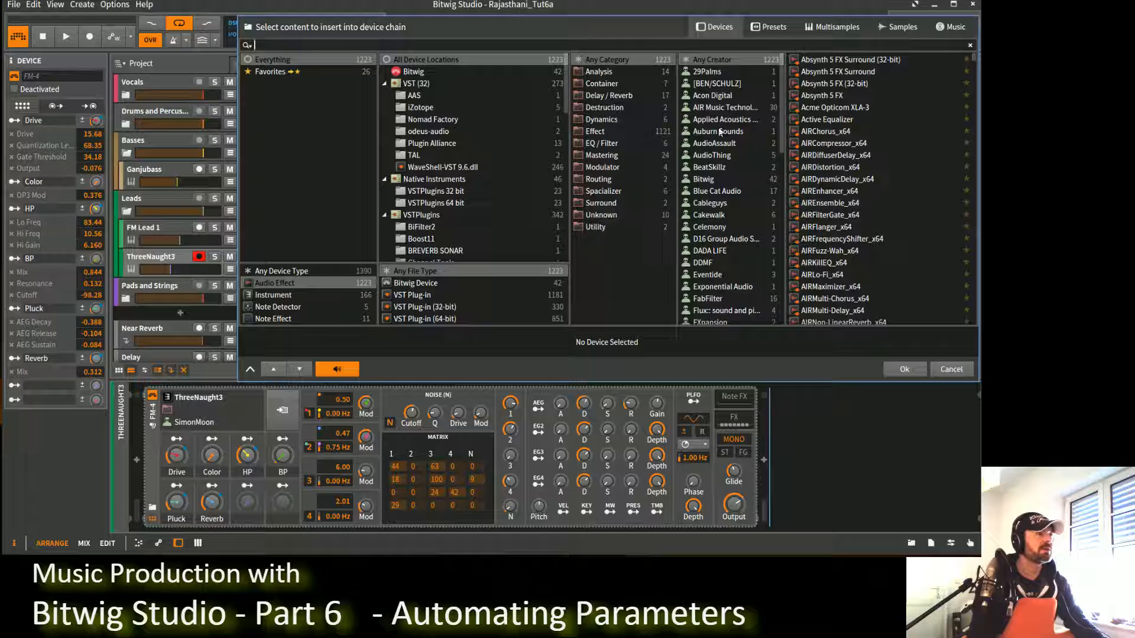
{"action": "left_click", "coordinate": [609, 121]}
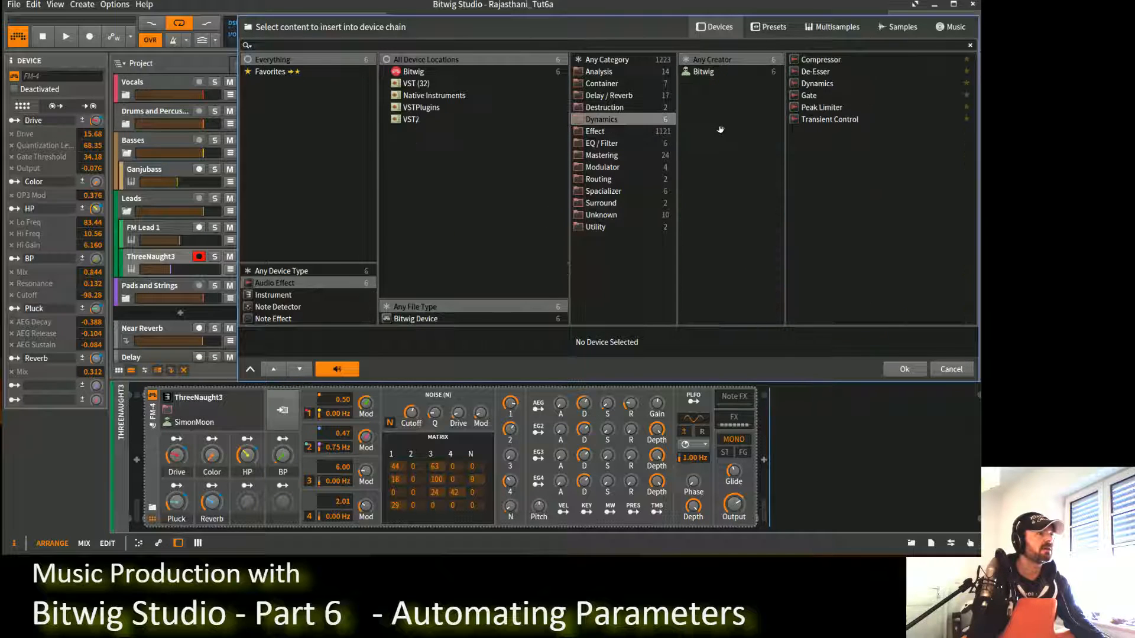
{"action": "left_click", "coordinate": [722, 74]}
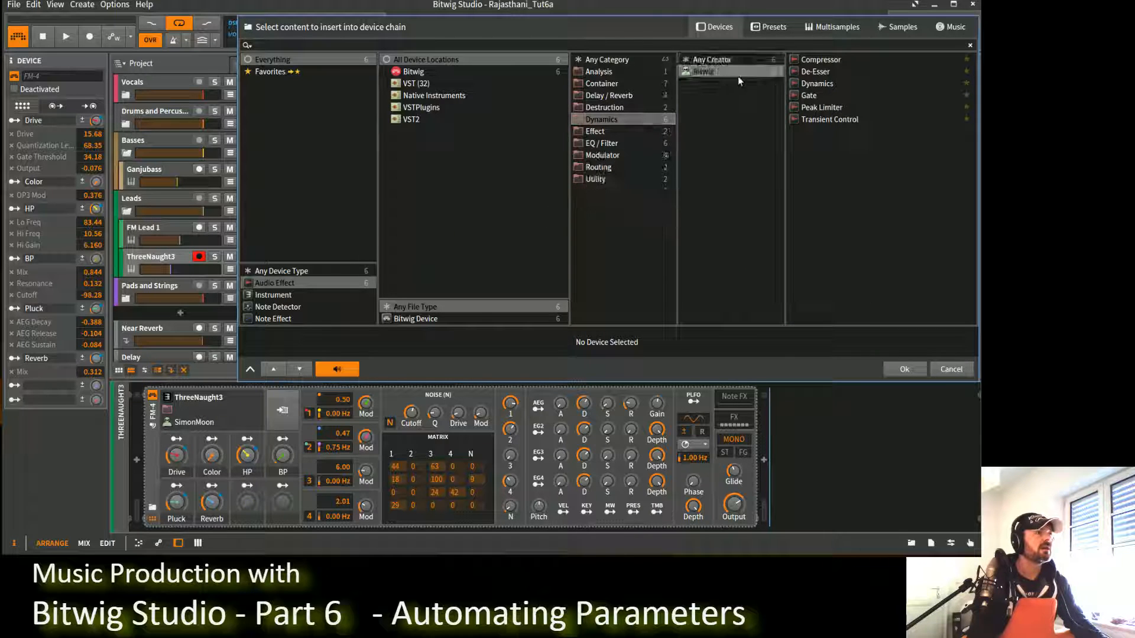
{"action": "double_click", "coordinate": [833, 83]}
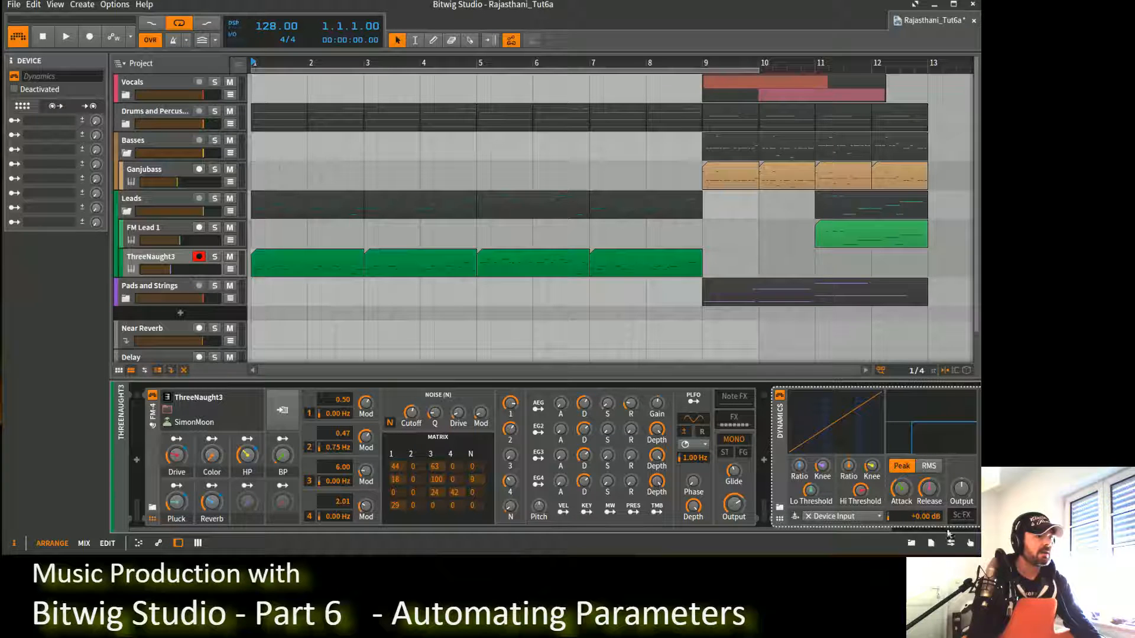
{"action": "left_click_drag", "start_coordinate": [867, 531], "coordinate": [948, 542]}
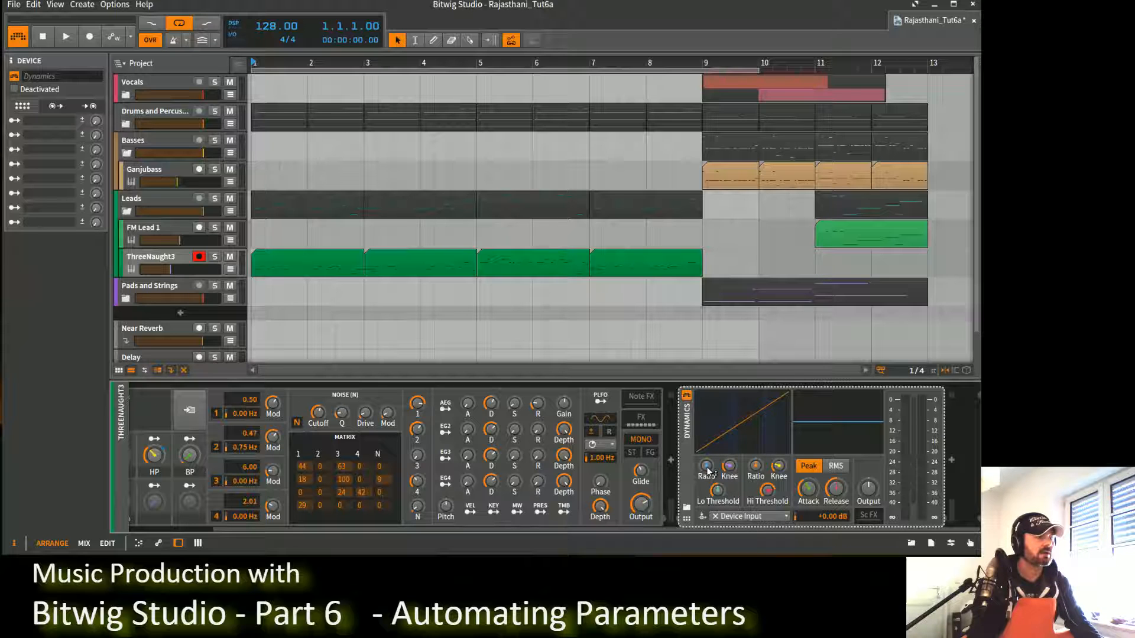
Step: Adjust the low ratio and low threshold of the Dynamics device on ThreeNaught3
{"action": "left_click_drag", "start_coordinate": [709, 470], "coordinate": [709, 466]}
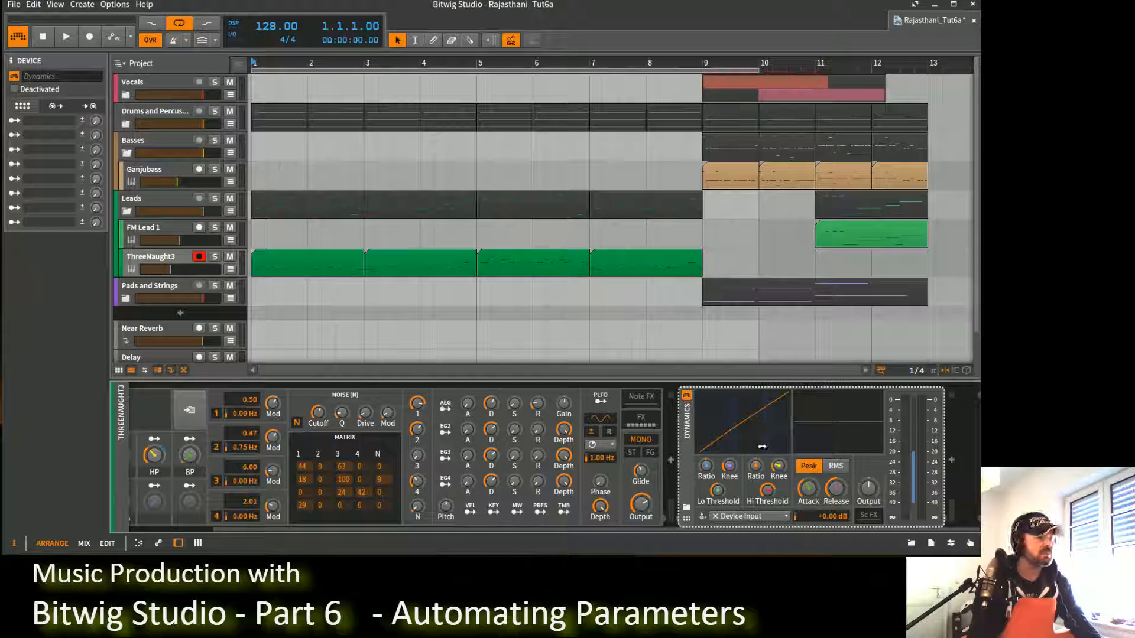
{"action": "mouse_move", "coordinate": [710, 468]}
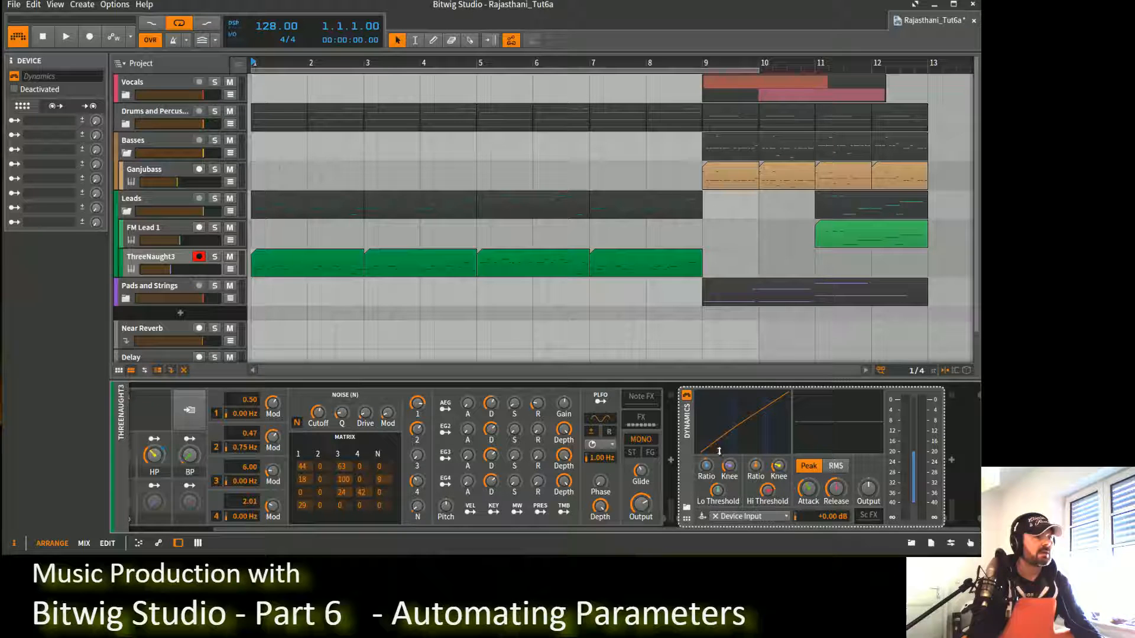
{"action": "left_click_drag", "start_coordinate": [718, 492], "coordinate": [718, 491]}
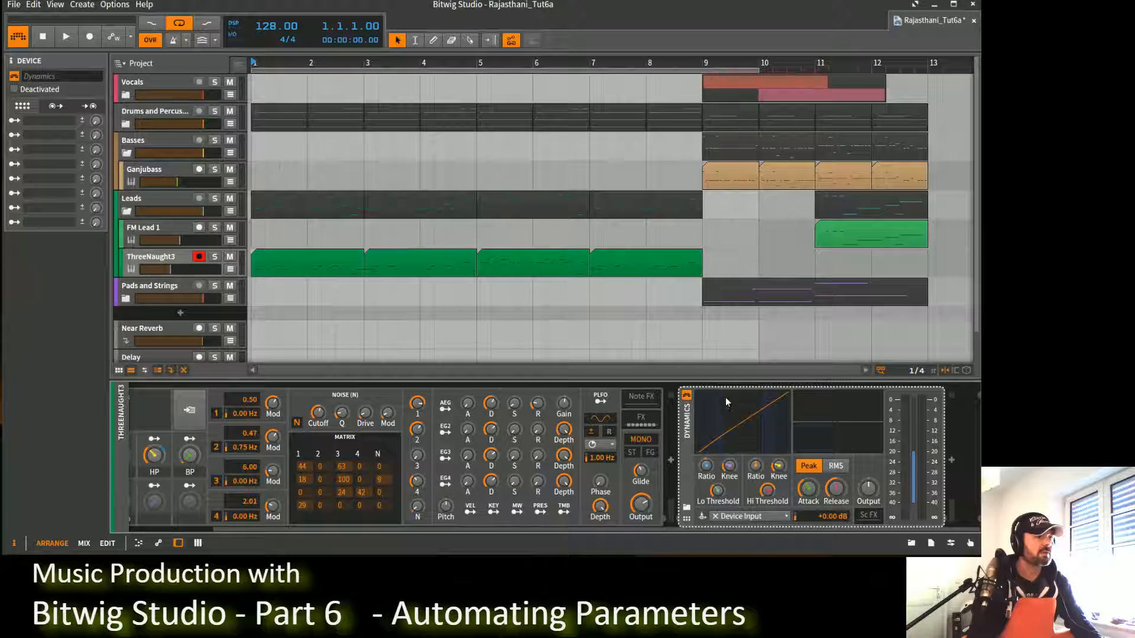
{"action": "left_click_drag", "start_coordinate": [718, 492], "coordinate": [718, 495]}
{"action": "mouse_move", "coordinate": [716, 475]}
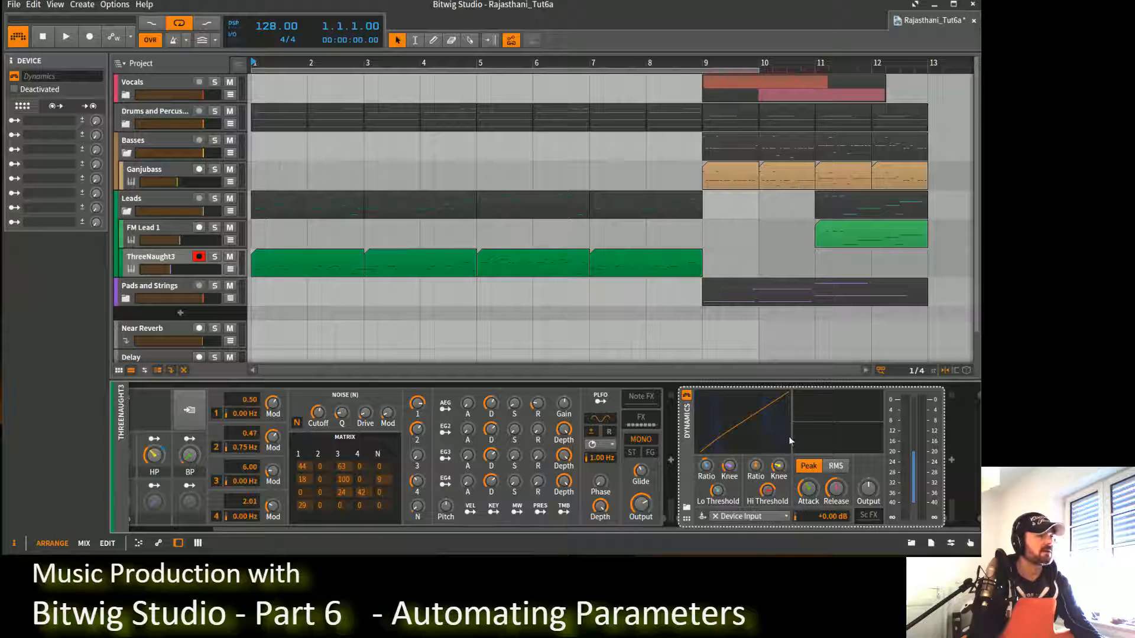
Step: Raise the Dynamics device's high ratio above 1:1 and adjust its high threshold
{"action": "mouse_move", "coordinate": [759, 468]}
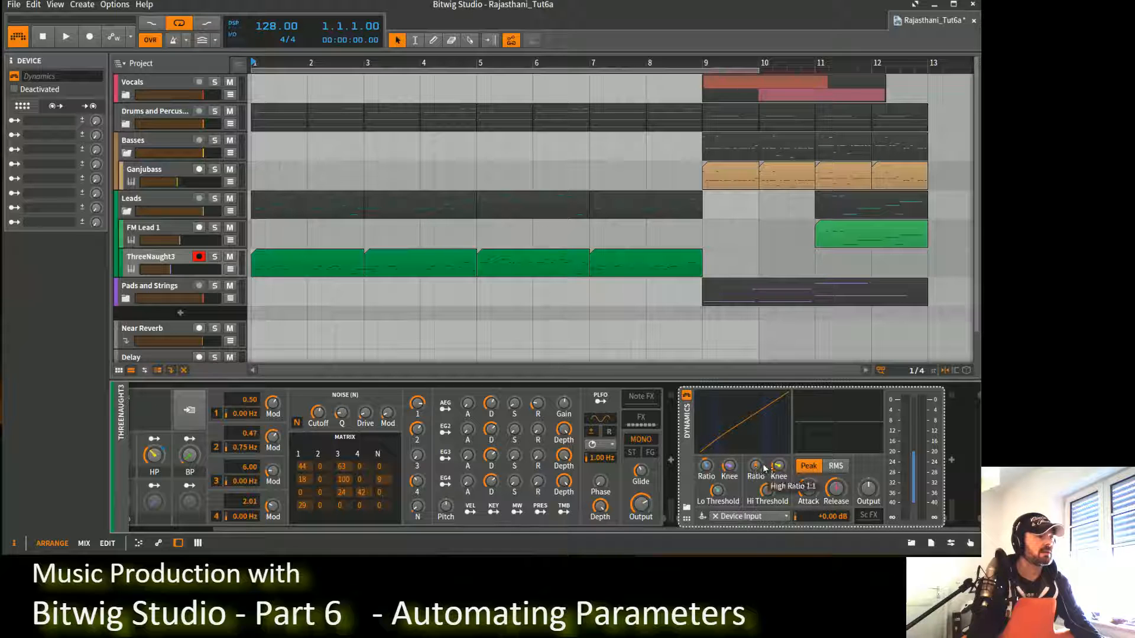
{"action": "left_click_drag", "start_coordinate": [756, 468], "coordinate": [756, 464]}
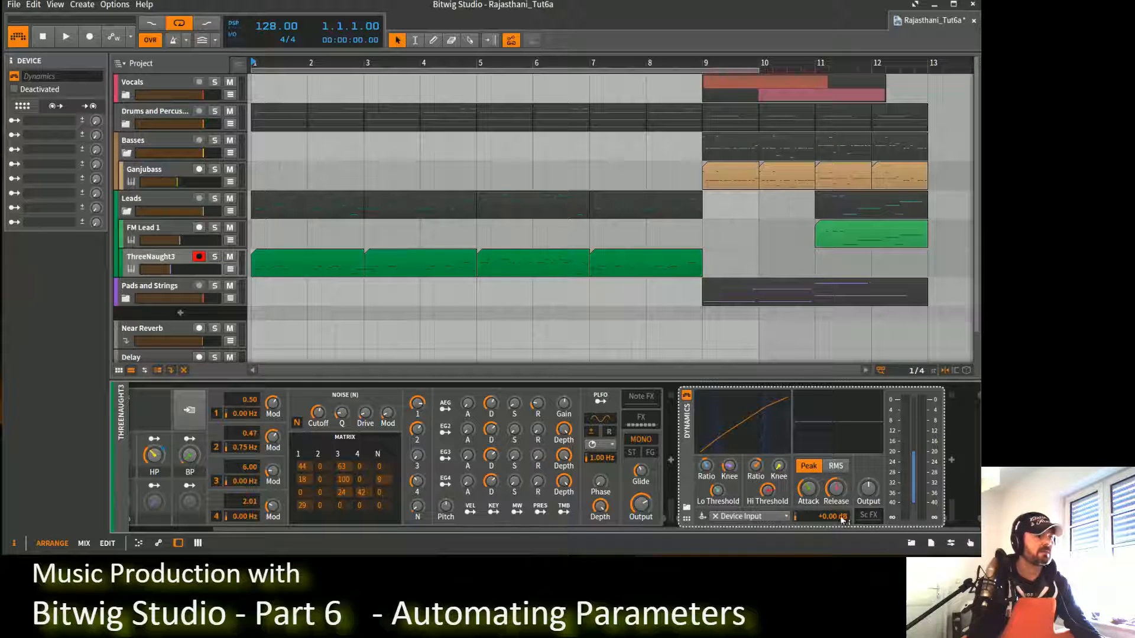
{"action": "left_click_drag", "start_coordinate": [769, 489], "coordinate": [769, 479]}
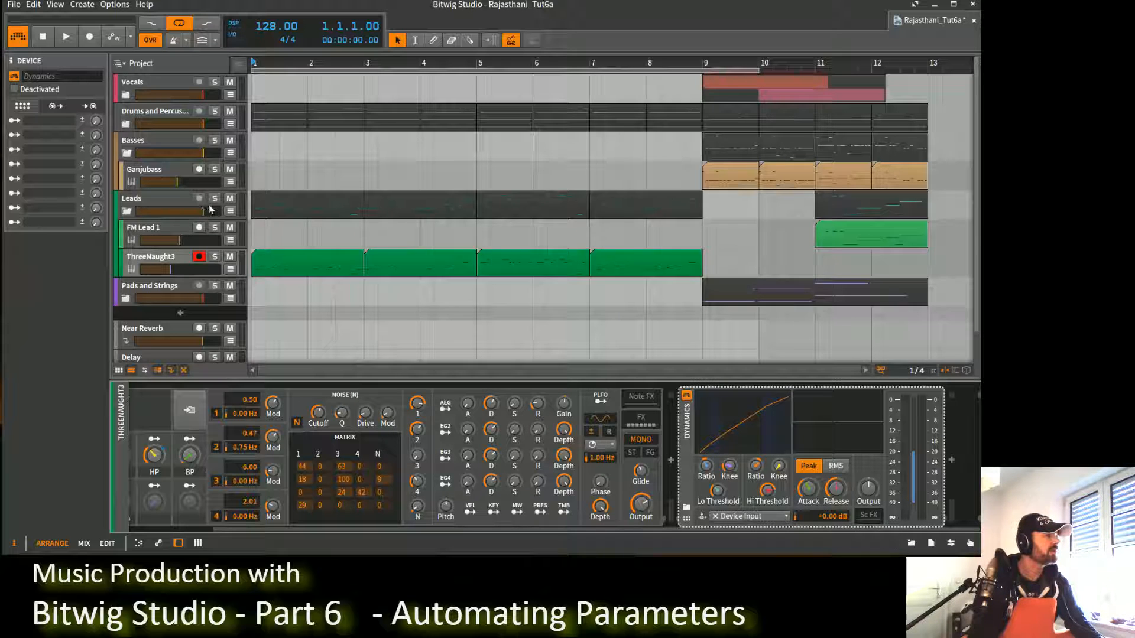
Step: Solo the ThreeNaught3 track
{"action": "left_click", "coordinate": [215, 258]}
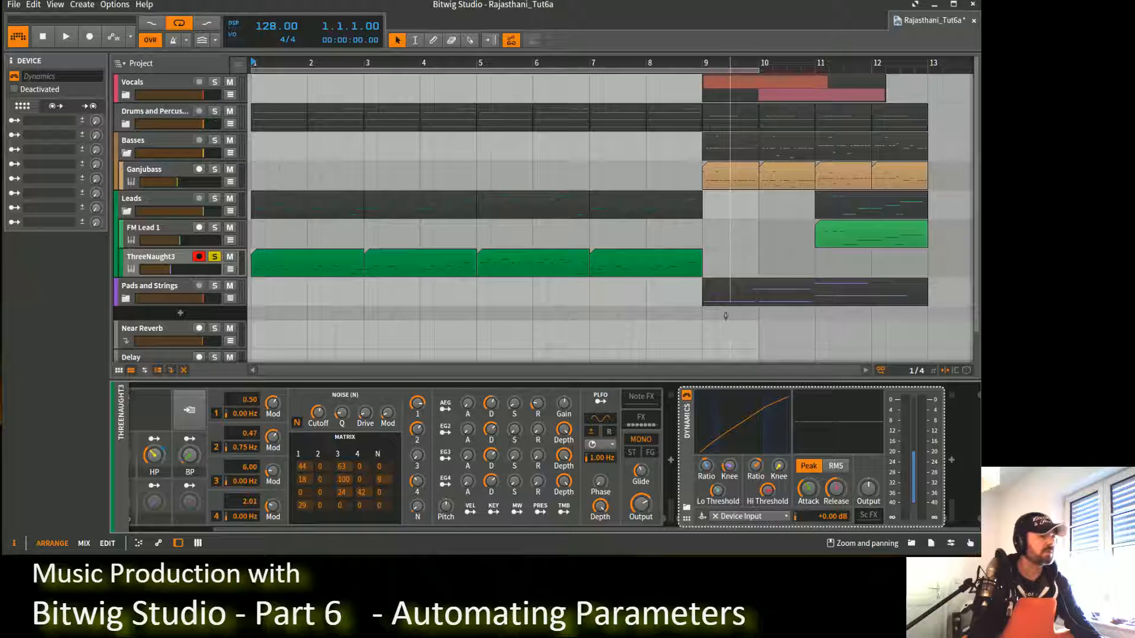
Step: Play the soloed ThreeNaught3 lead and compare its sound with the Dynamics device bypassed and enabled
{"action": "key", "text": "space"}
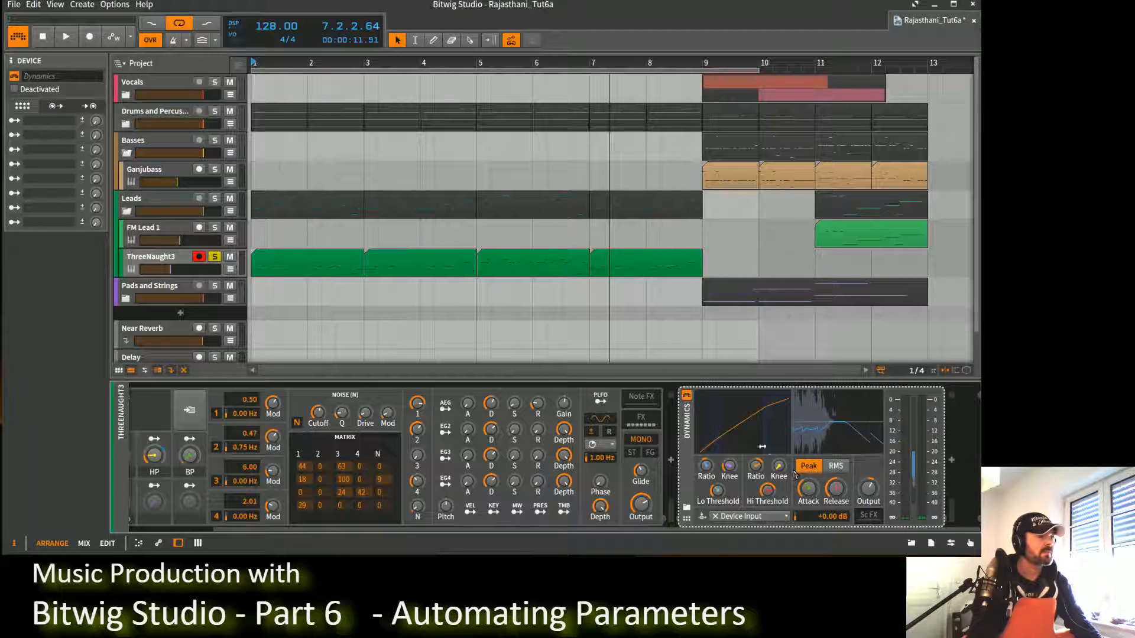
{"action": "key", "text": "space"}
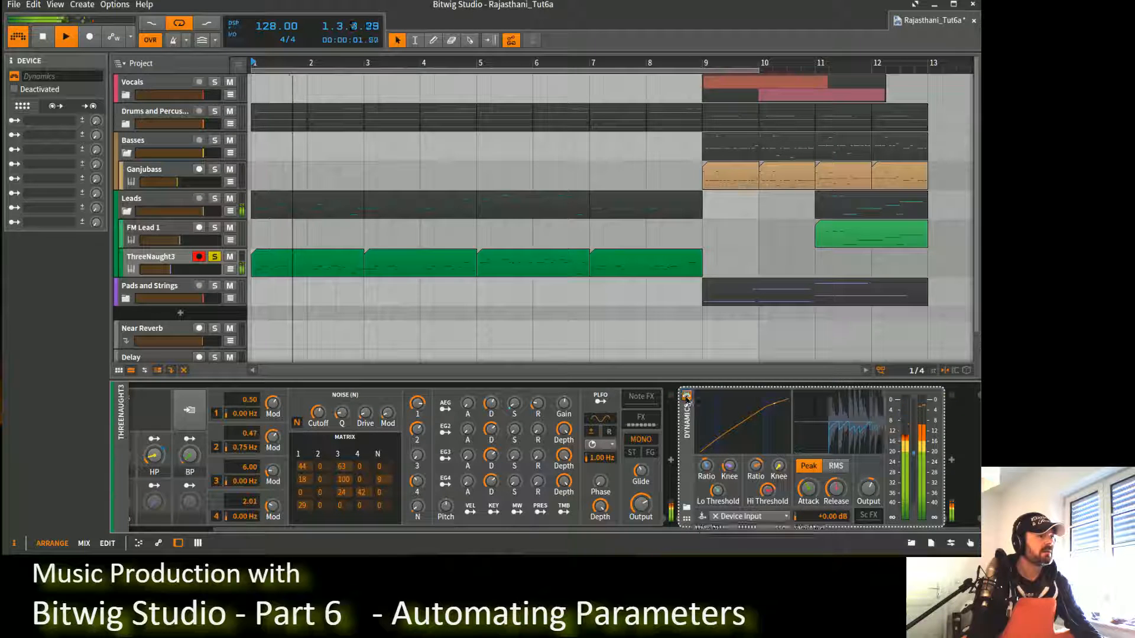
{"action": "left_click", "coordinate": [686, 397]}
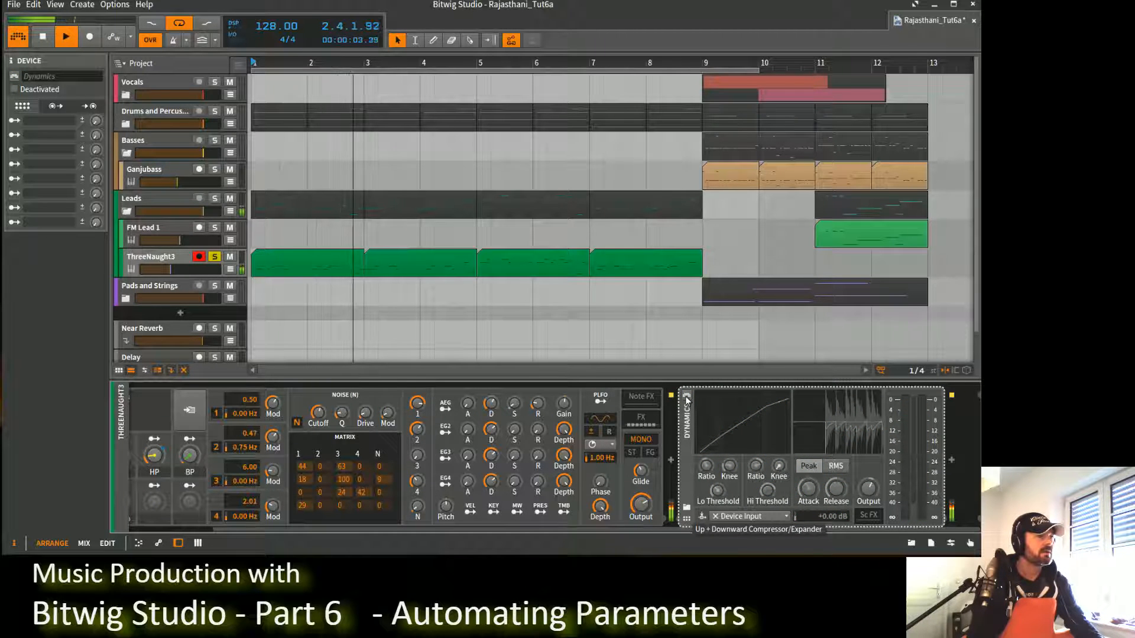
{"action": "key", "text": "space"}
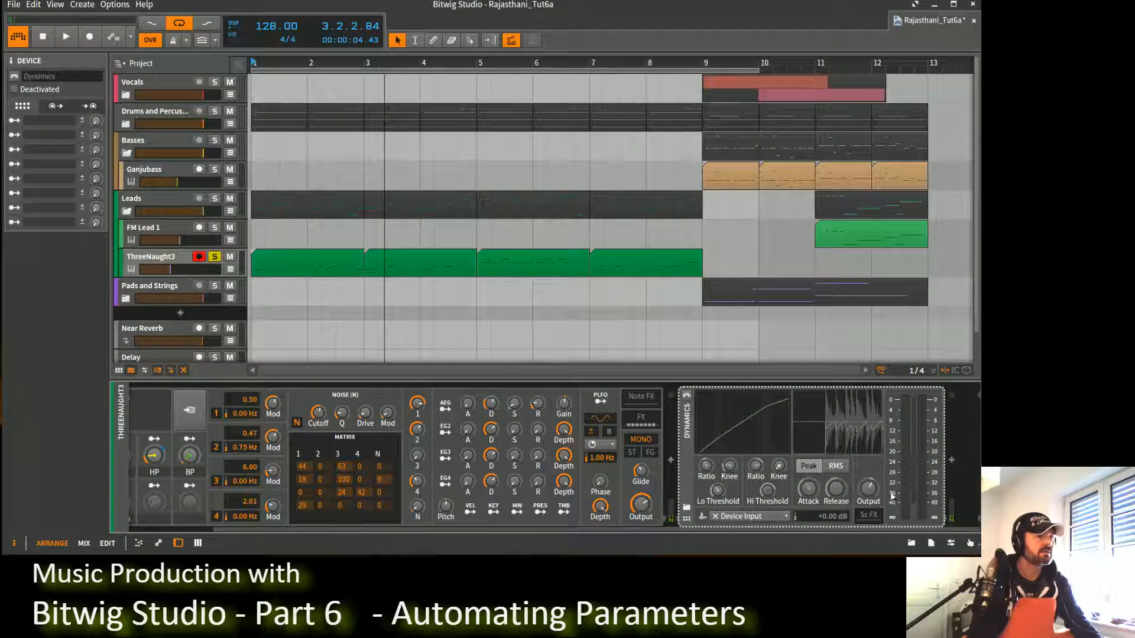
{"action": "key", "text": "space"}
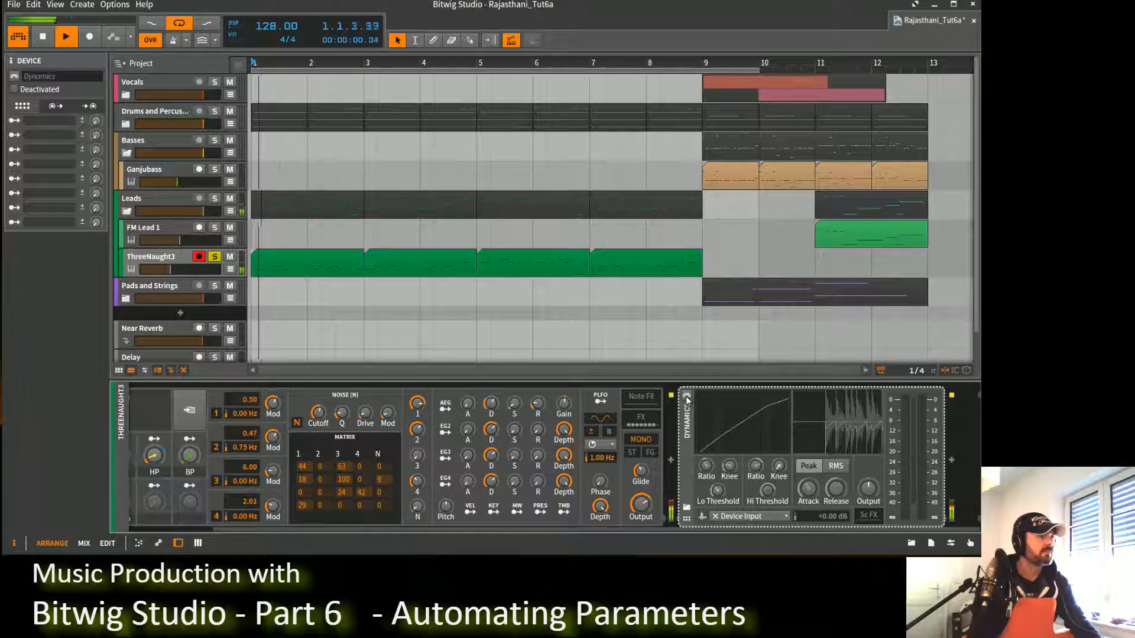
{"action": "left_click", "coordinate": [687, 398]}
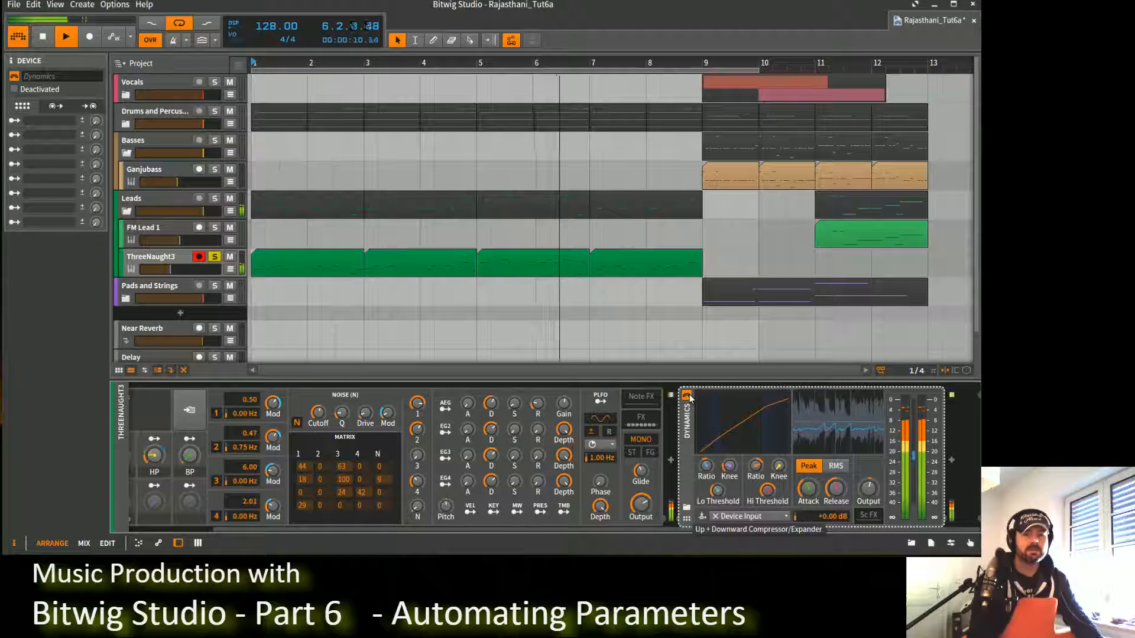
{"action": "key", "text": "space"}
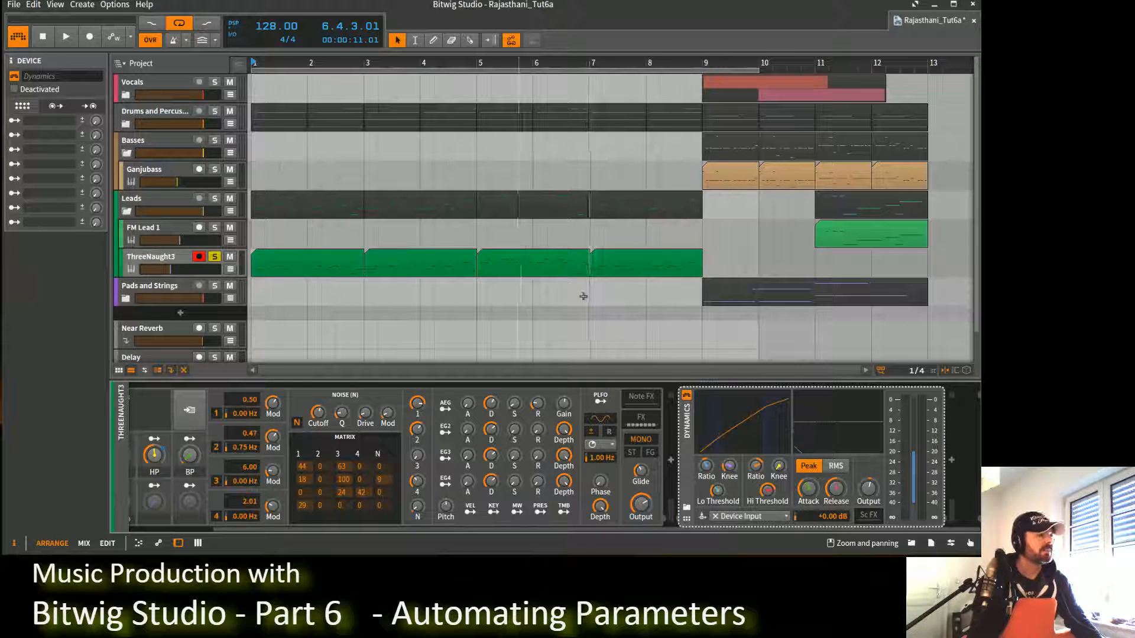
Step: Insert an EQ-5 between the FM-4 synth and Dynamics on ThreeNaught3, and set its band 1 to highpass24
{"action": "left_click", "coordinate": [672, 461]}
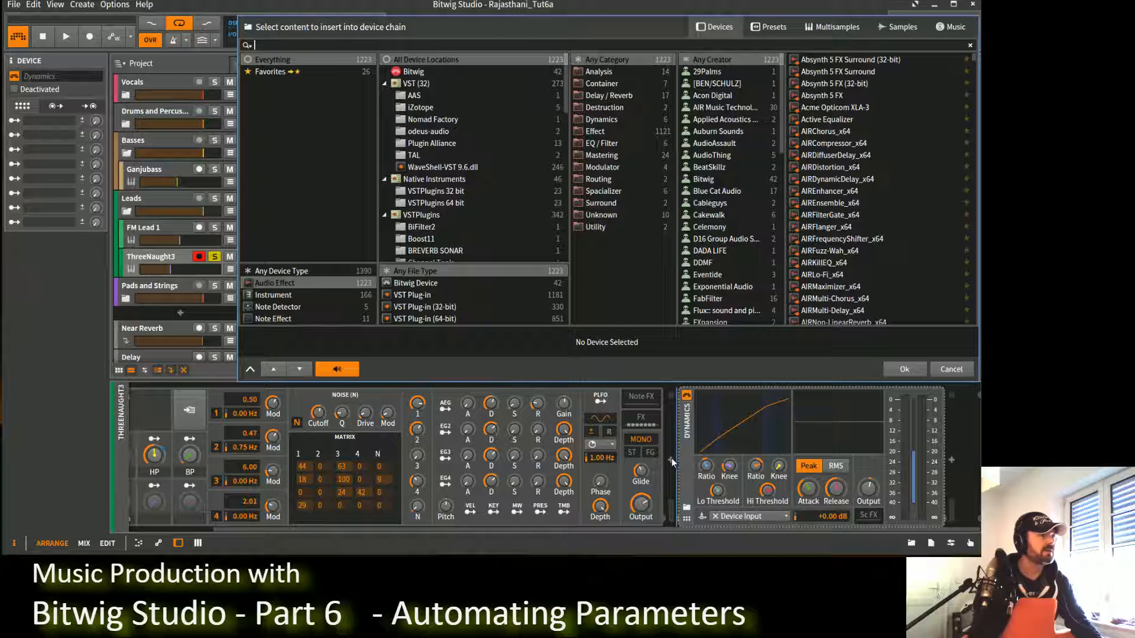
{"action": "type", "text": "eq-"}
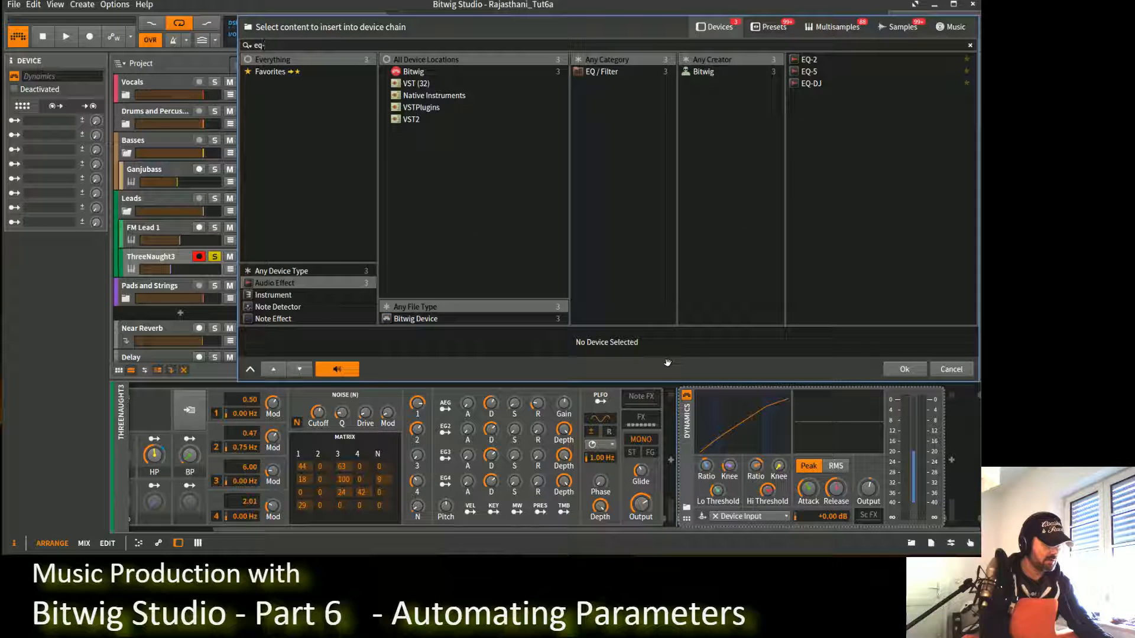
{"action": "double_click", "coordinate": [823, 73]}
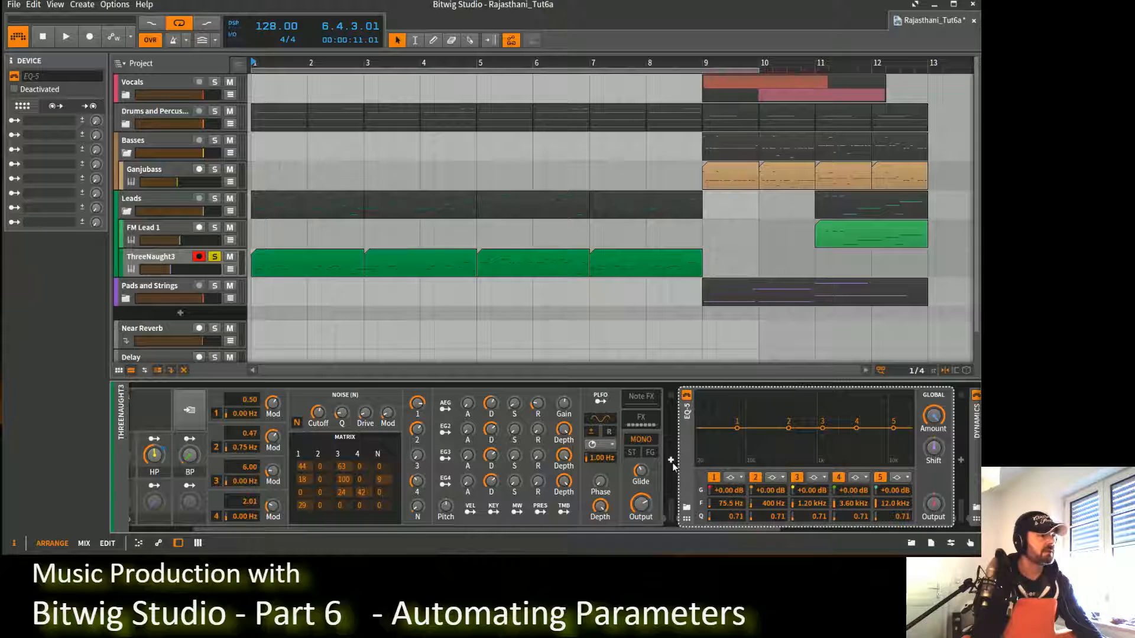
{"action": "left_click", "coordinate": [740, 479]}
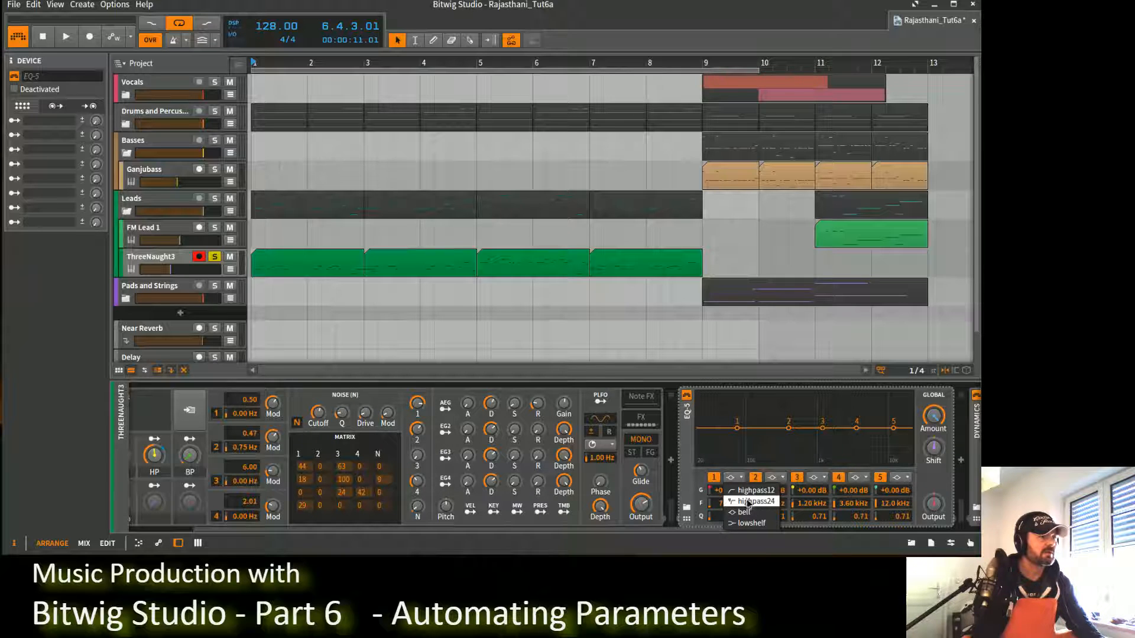
{"action": "left_click", "coordinate": [748, 502]}
Step: Cut EQ-5 band 2 by about 5.3 dB near 164 Hz with Q 1.71, and boost band 3 by about 5 dB at 162 Hz
{"action": "key", "text": "space"}
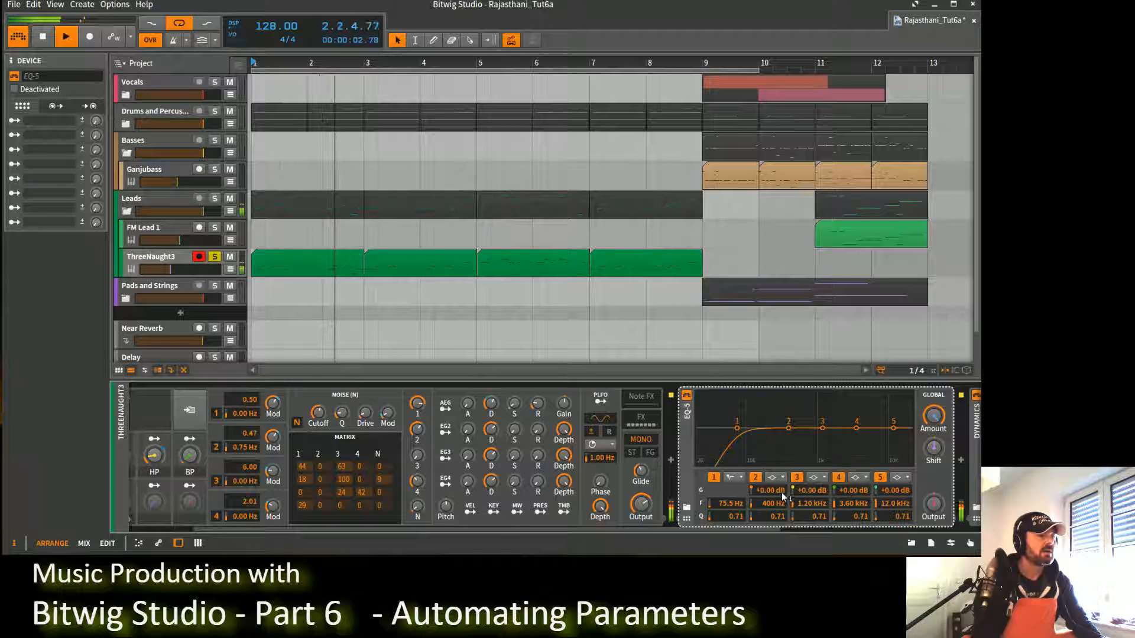
{"action": "left_click_drag", "start_coordinate": [788, 428], "coordinate": [767, 434]}
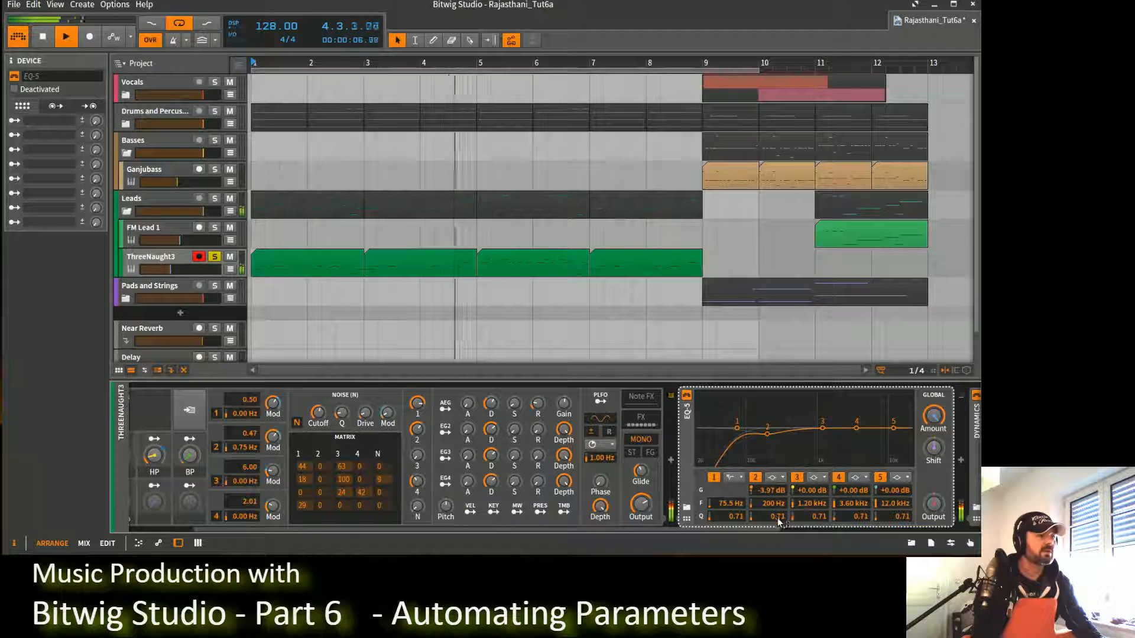
{"action": "left_click_drag", "start_coordinate": [766, 517], "coordinate": [766, 497]}
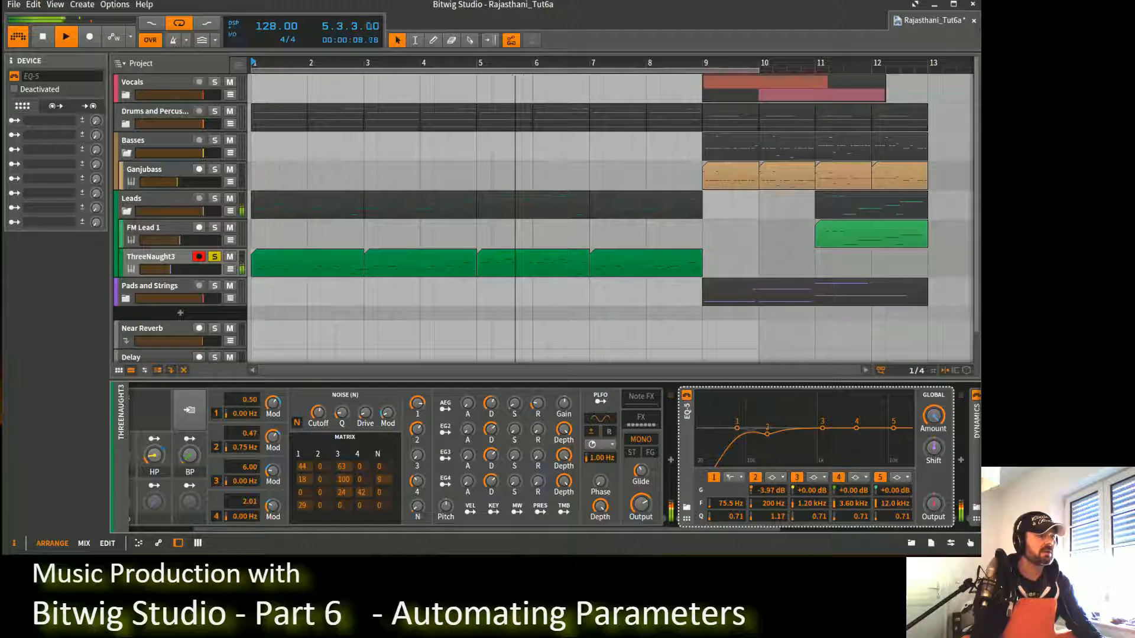
{"action": "left_click_drag", "start_coordinate": [767, 434], "coordinate": [765, 435]}
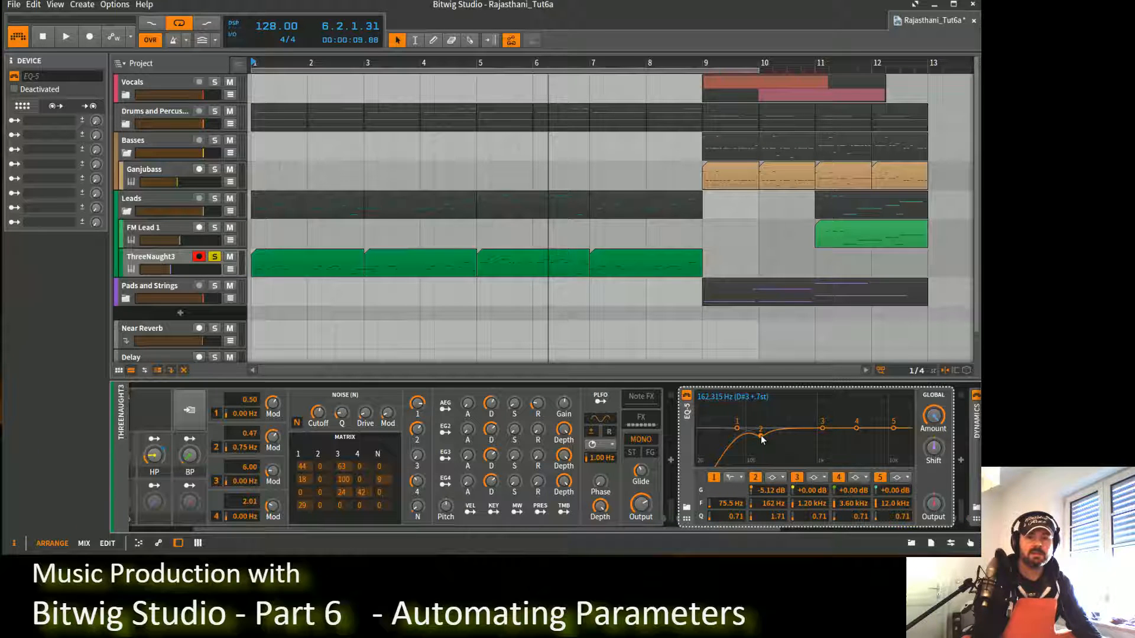
{"action": "left_click_drag", "start_coordinate": [762, 439], "coordinate": [761, 414]}
{"action": "key", "text": "space"}
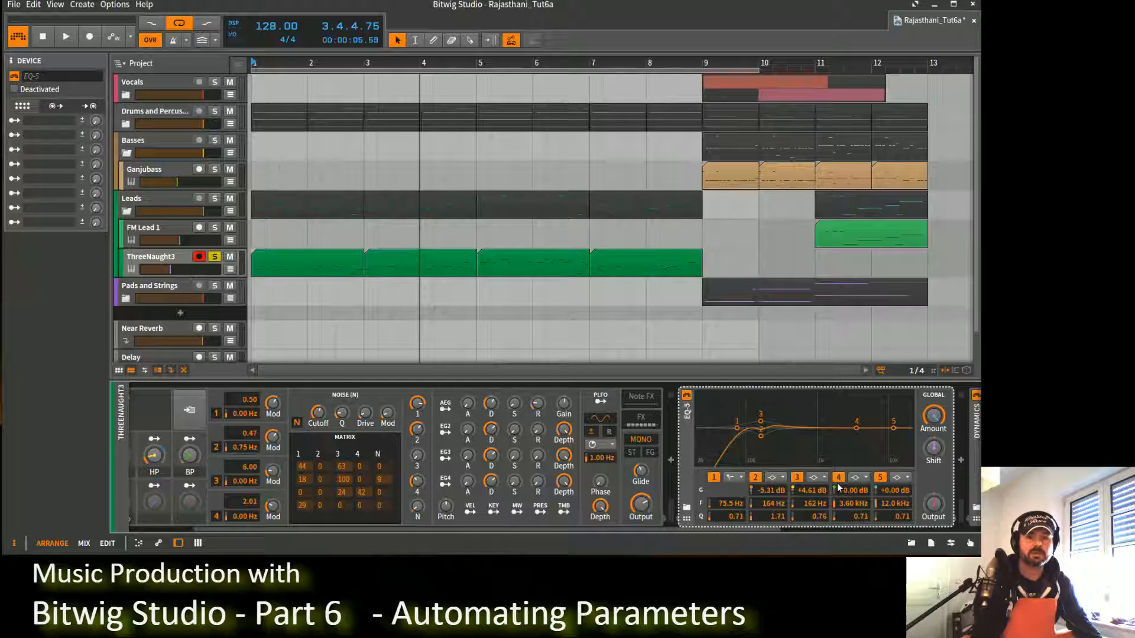
Step: During playback, cut EQ-5 band 4 by about 2.7 dB at 938 Hz and boost band 5 by about 4 dB near 2.55 kHz
{"action": "key", "text": "space"}
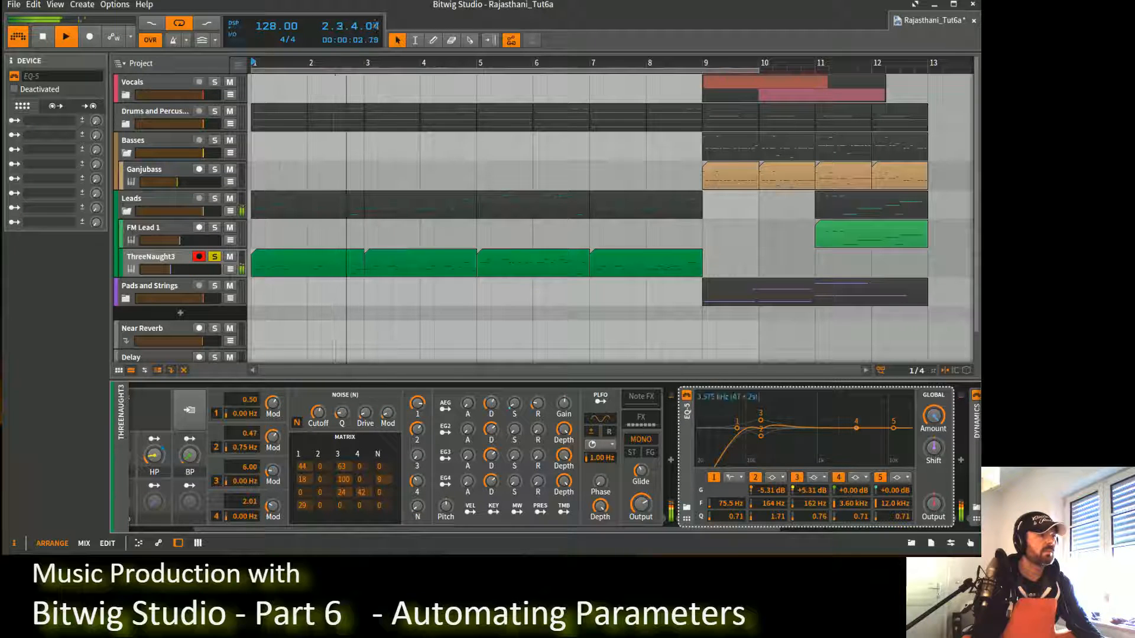
{"action": "left_click_drag", "start_coordinate": [857, 428], "coordinate": [817, 436]}
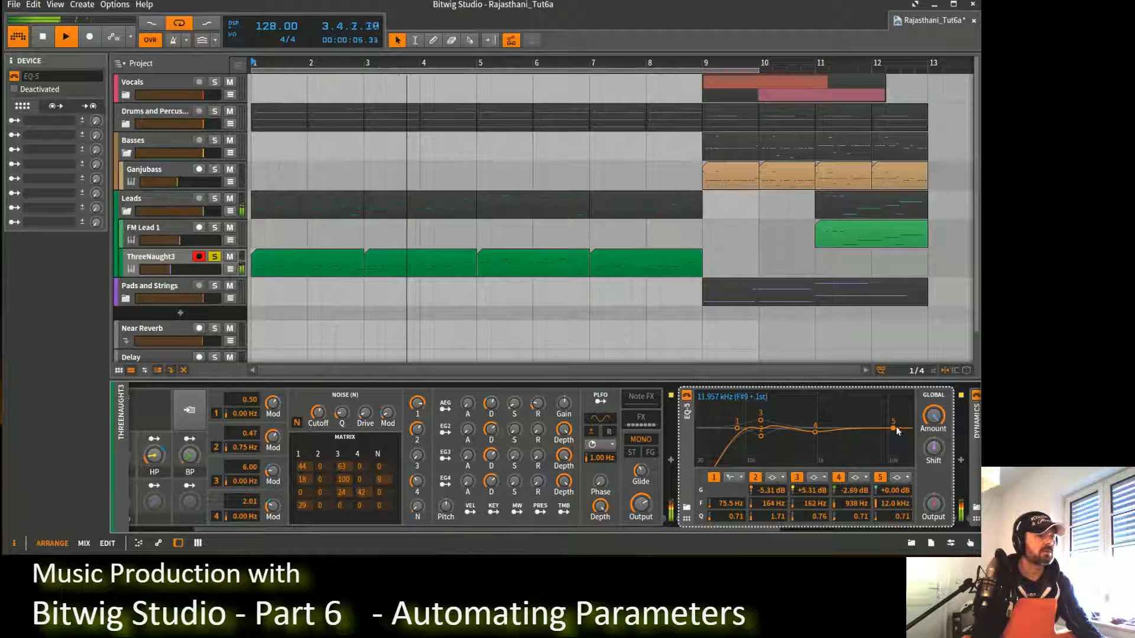
{"action": "left_click_drag", "start_coordinate": [894, 427], "coordinate": [845, 422]}
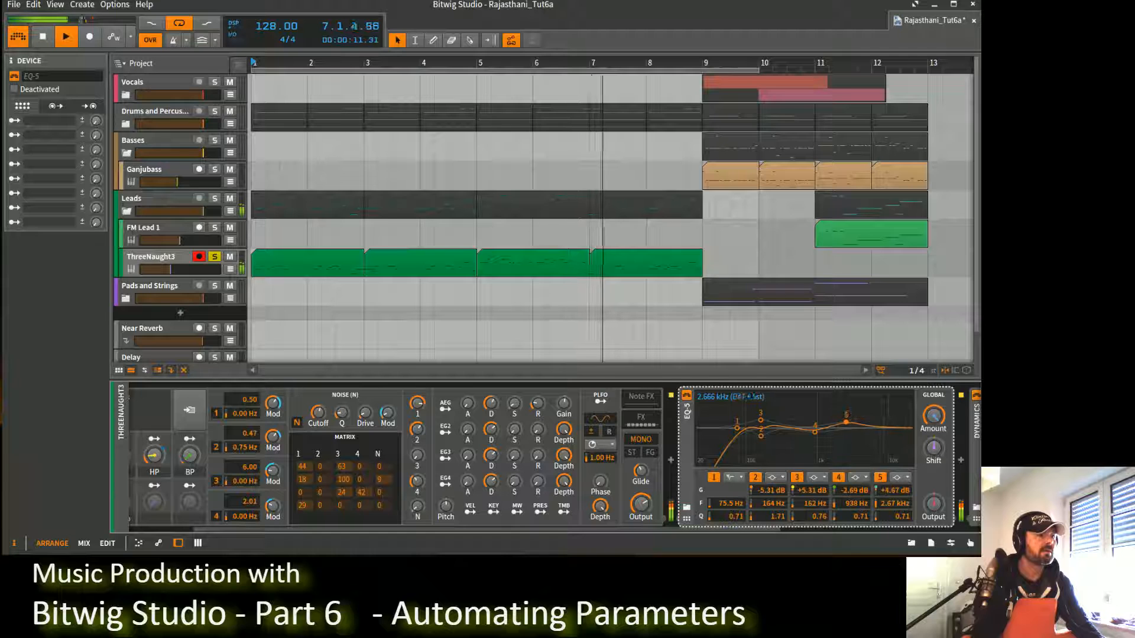
Step: Compare the ThreeNaught3 lead with the EQ-5 bypassed and enabled during playback
{"action": "left_click", "coordinate": [686, 396]}
{"action": "left_click", "coordinate": [686, 396]}
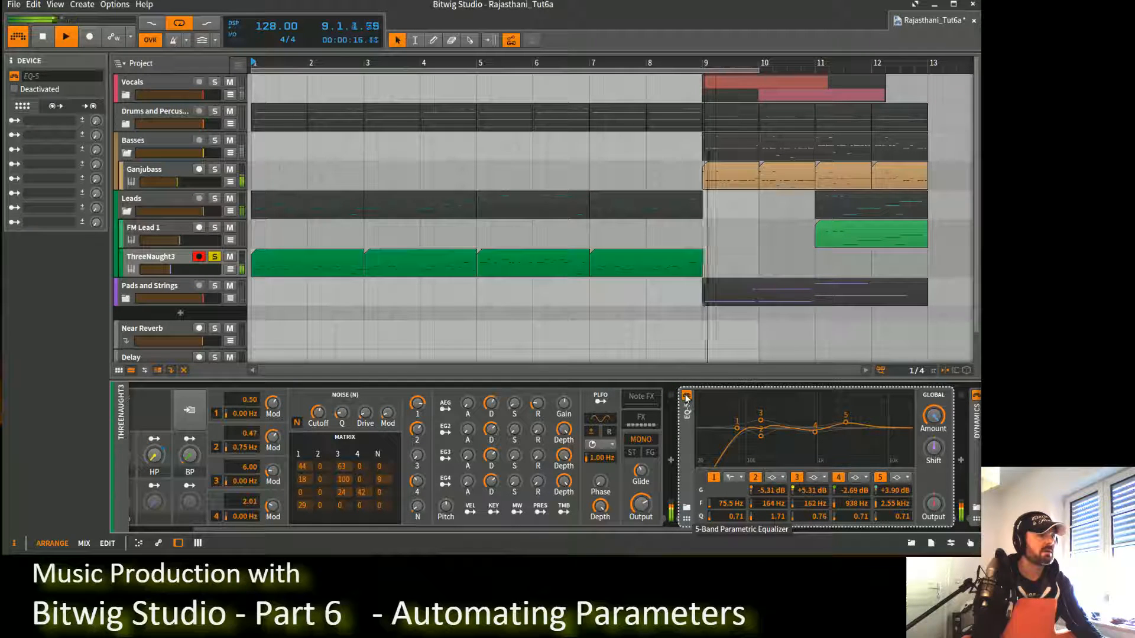
{"action": "key", "text": "space"}
{"action": "key", "text": "space"}
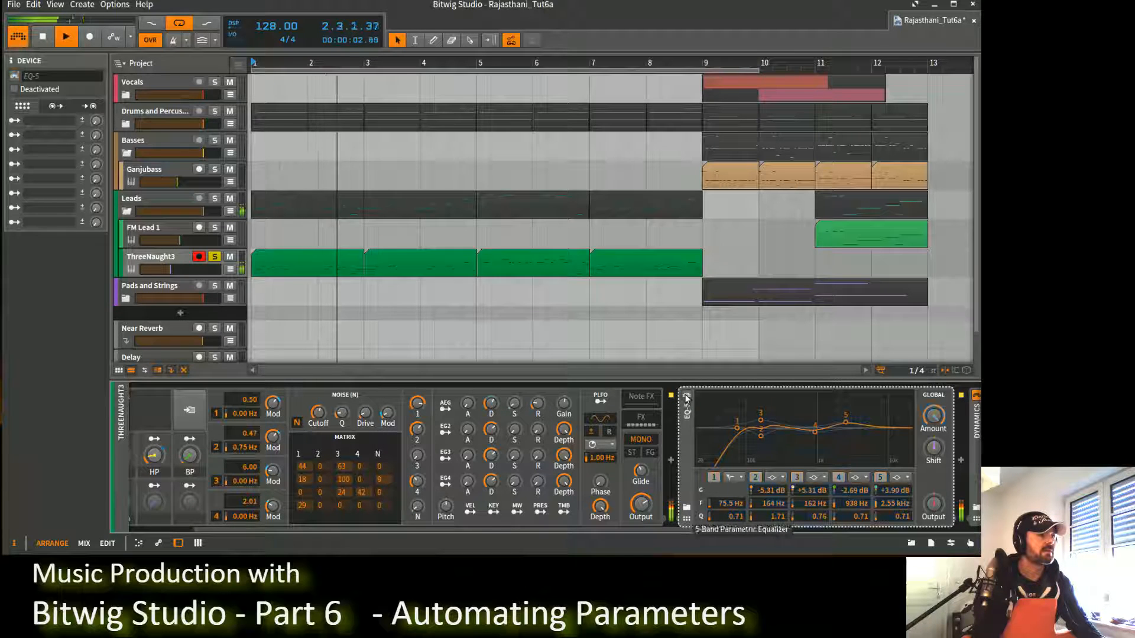
{"action": "left_click", "coordinate": [686, 397]}
{"action": "left_click", "coordinate": [687, 396]}
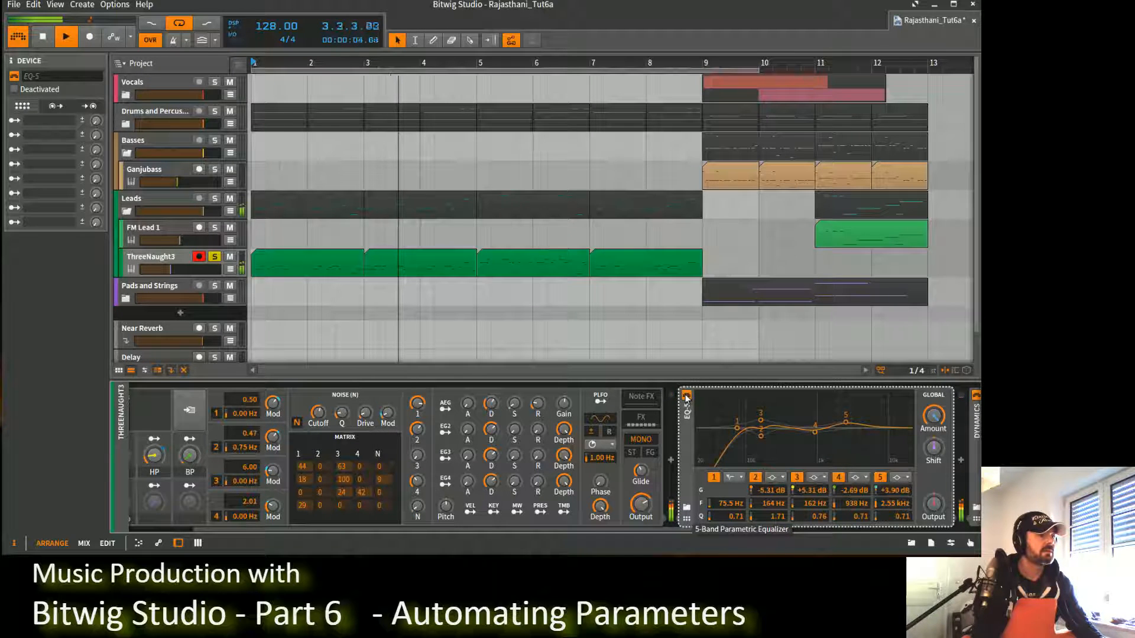
Step: Insert the Multiband FX-2 container between the FM-4 synth and the EQ-5 in the ThreeNaught3 device chain
{"action": "left_click", "coordinate": [669, 460]}
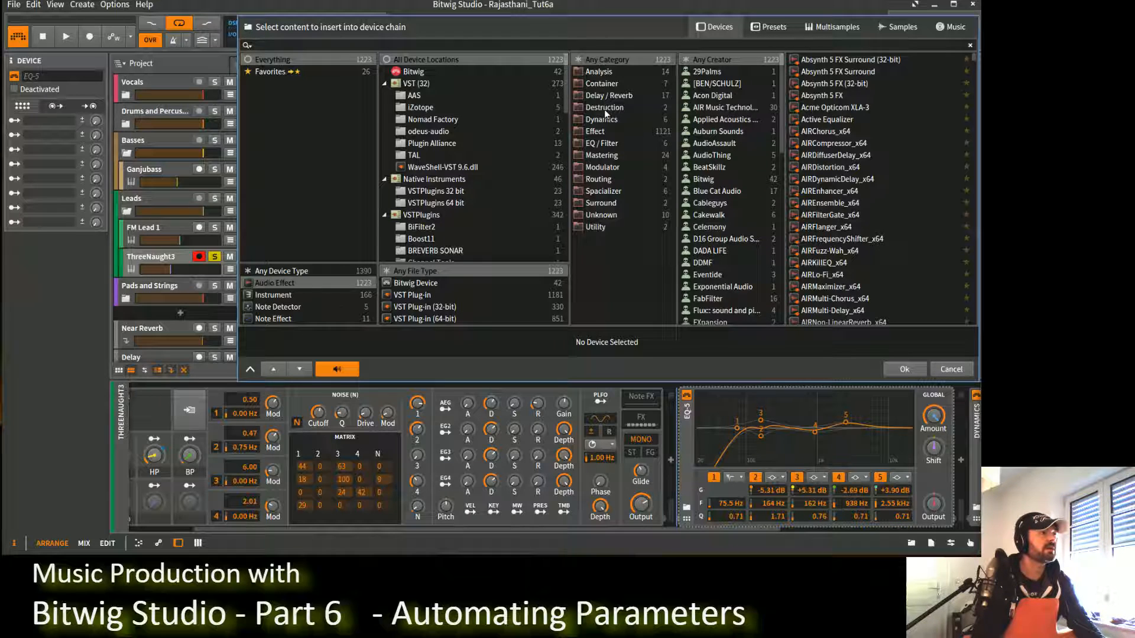
{"action": "left_click", "coordinate": [611, 84]}
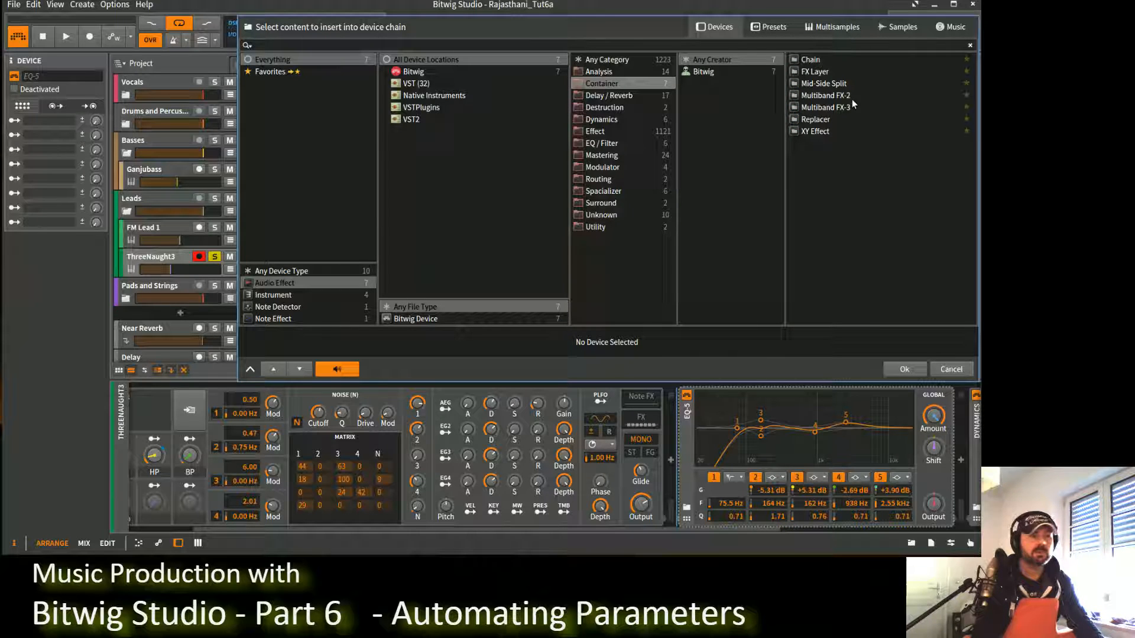
{"action": "left_click", "coordinate": [829, 95]}
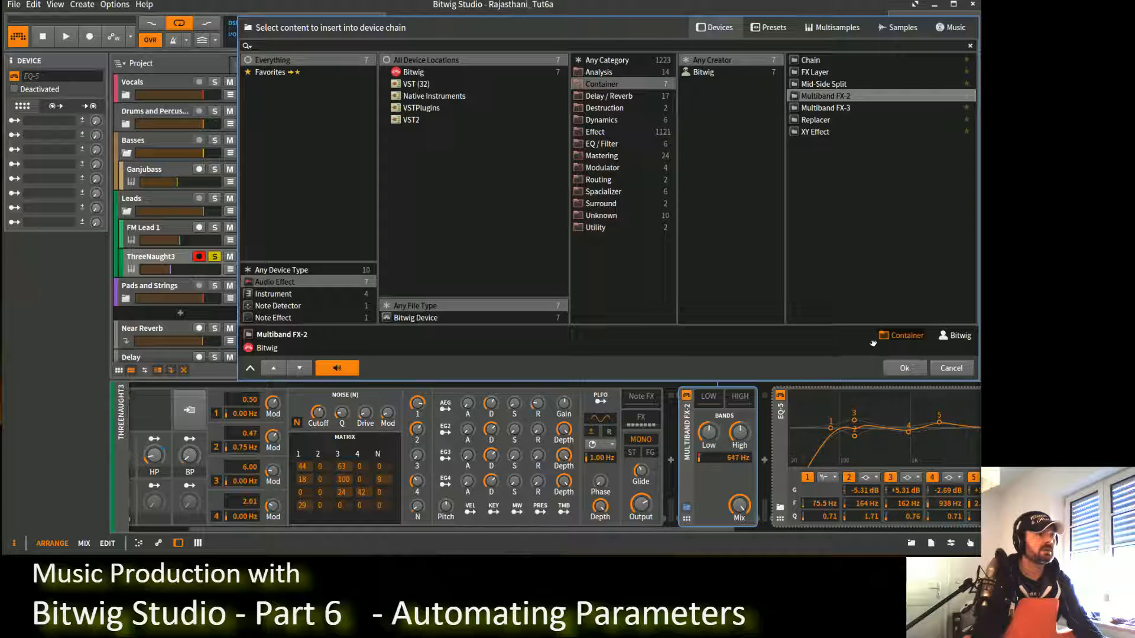
{"action": "left_click", "coordinate": [905, 368]}
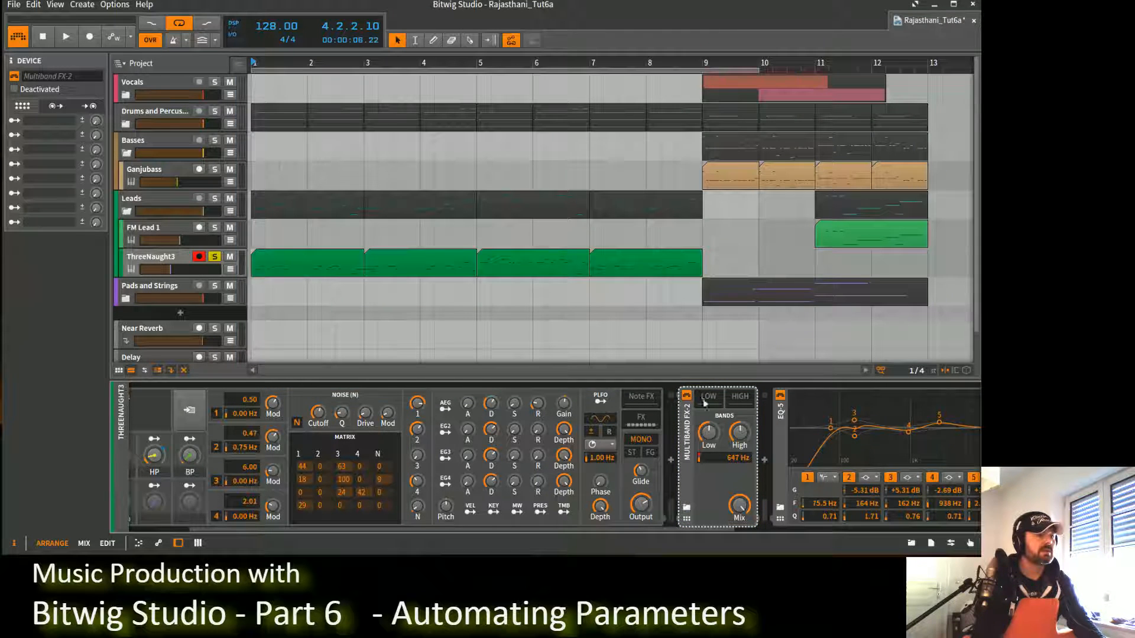
Step: Insert Bitwig's Tool device into the low band of Multiband FX-2 and turn down its stereo width
{"action": "left_click", "coordinate": [737, 402]}
{"action": "left_click", "coordinate": [714, 405]}
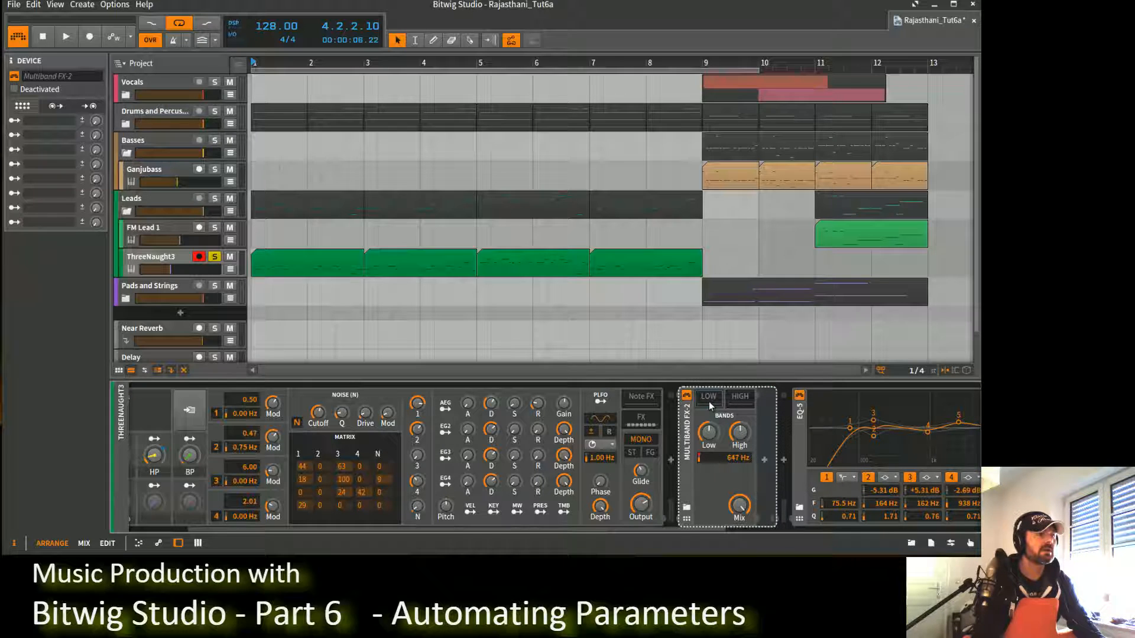
{"action": "left_click", "coordinate": [765, 456]}
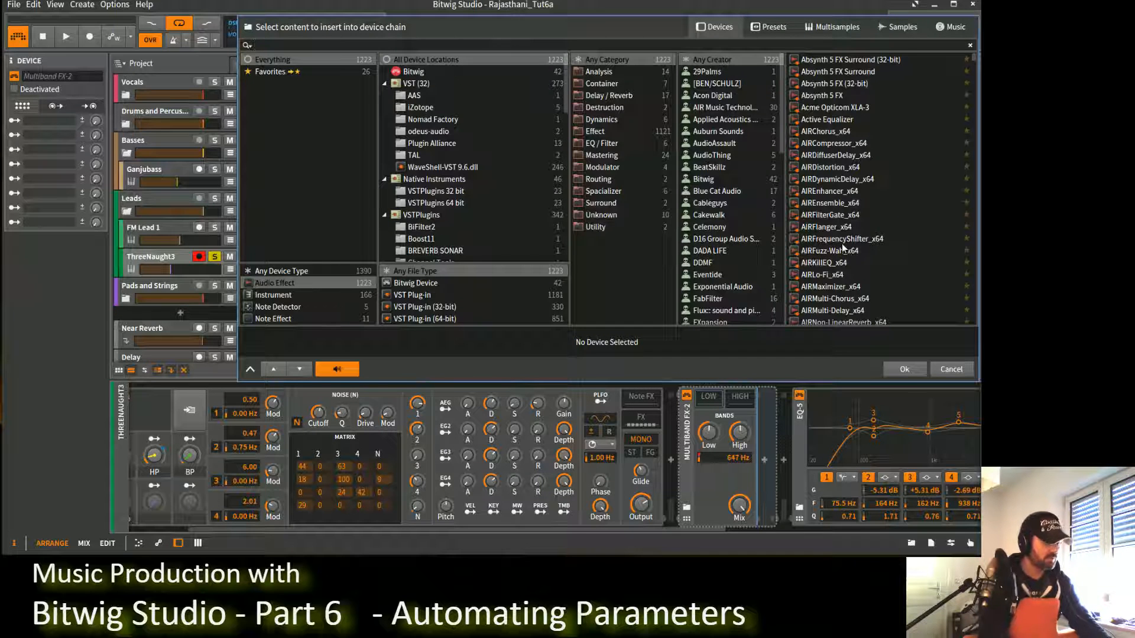
{"action": "type", "text": "tool"}
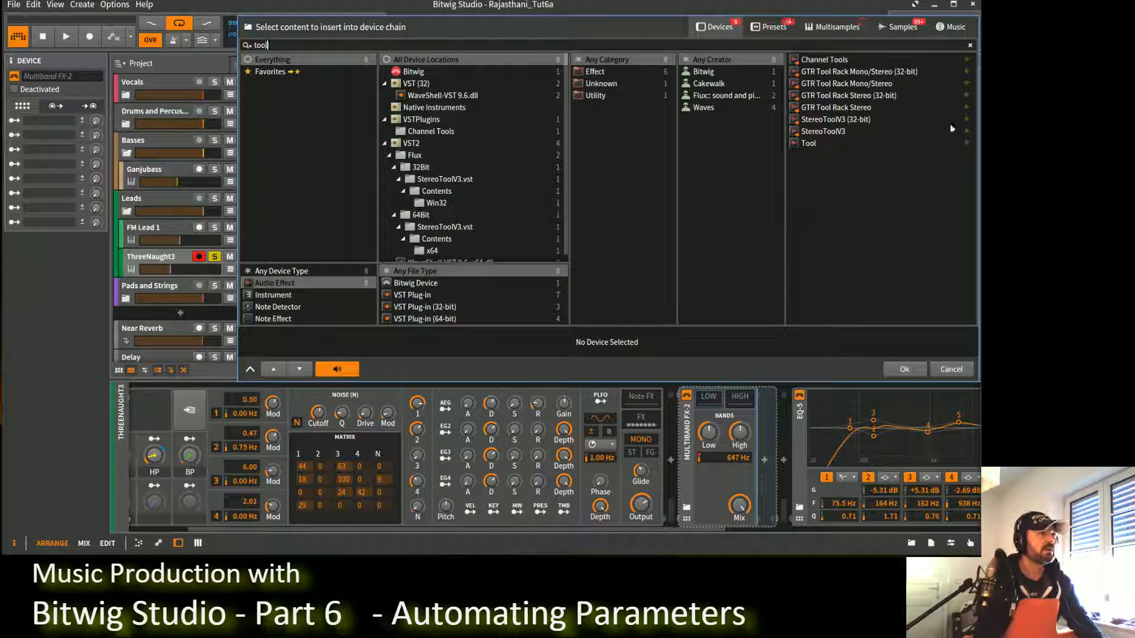
{"action": "double_click", "coordinate": [815, 146]}
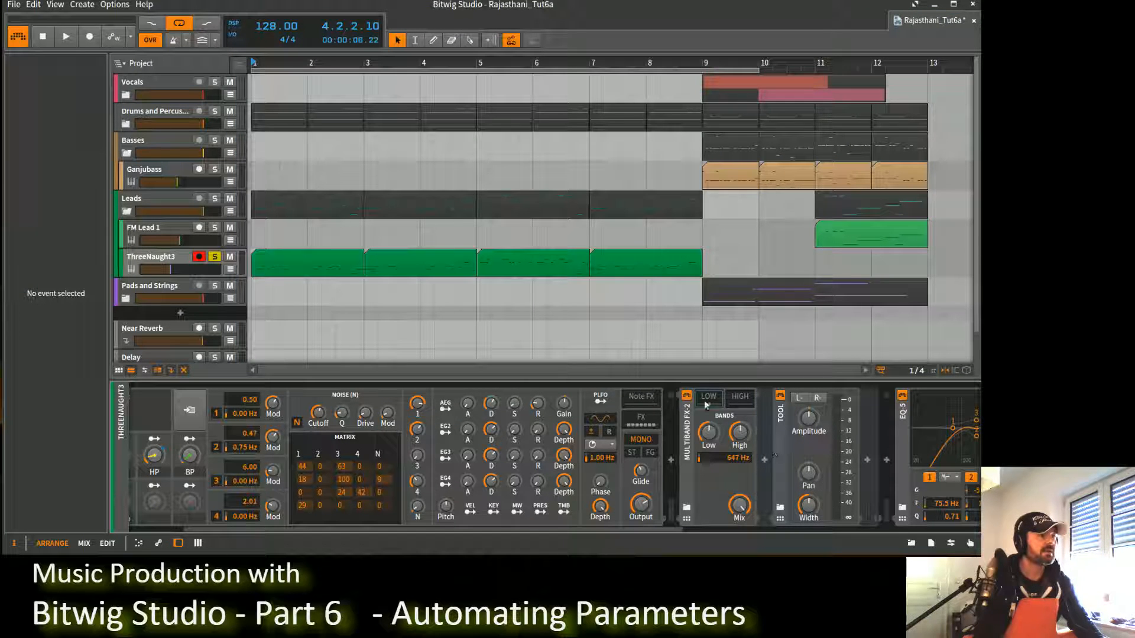
{"action": "left_click_drag", "start_coordinate": [808, 504], "coordinate": [808, 562]}
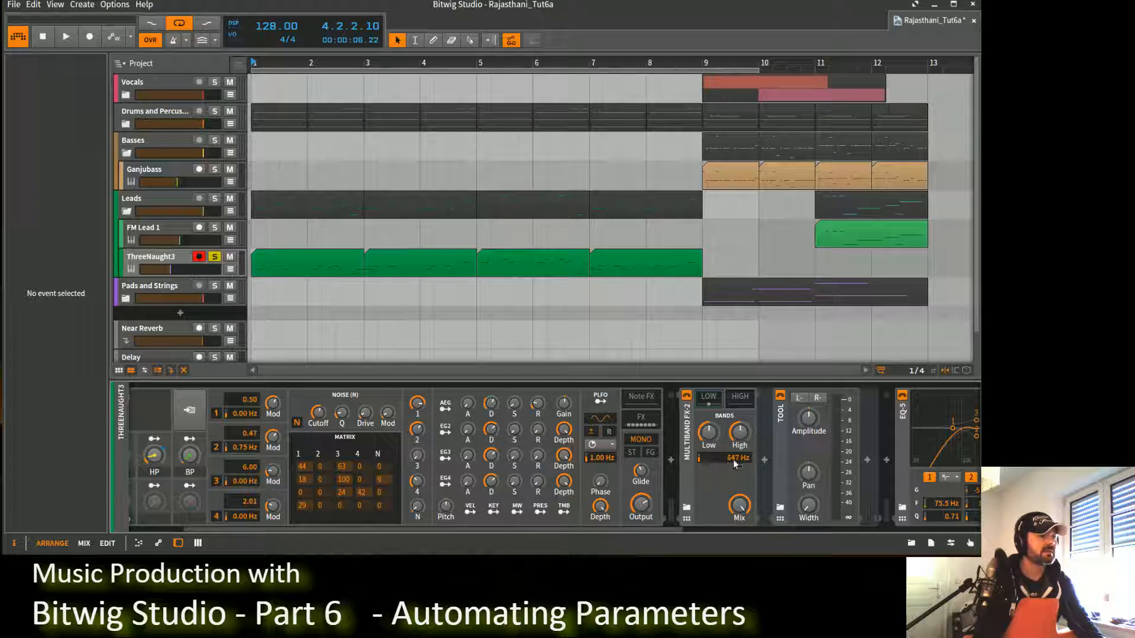
Step: Insert Bitwig's Tool device into the high band of Multiband FX-2 and turn up its stereo width
{"action": "left_click", "coordinate": [743, 400]}
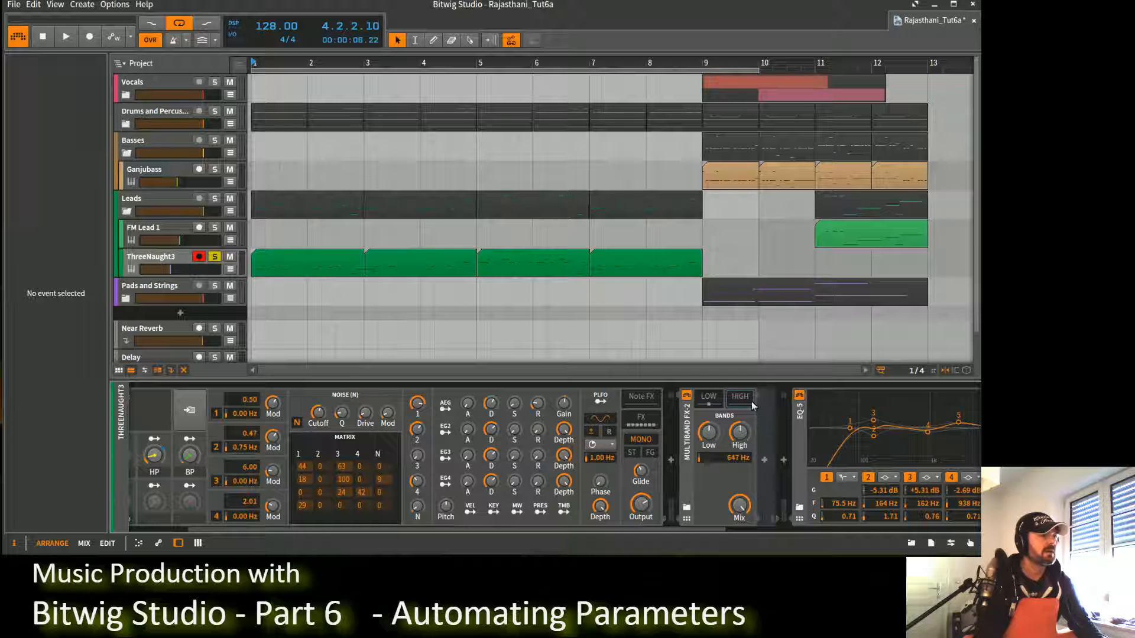
{"action": "left_click", "coordinate": [764, 459]}
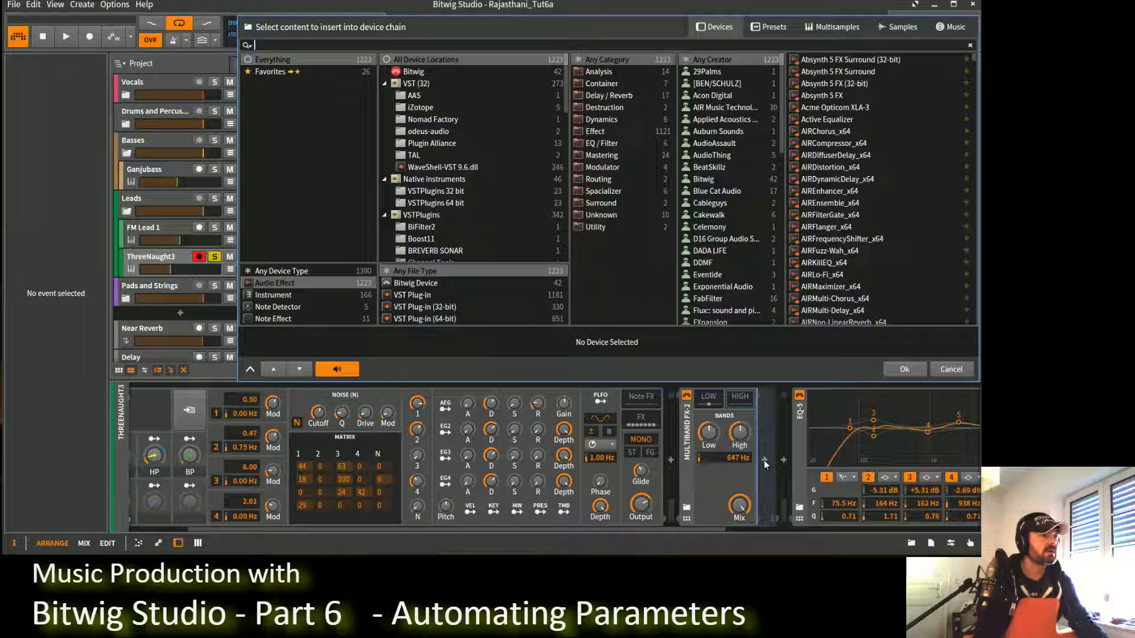
{"action": "type", "text": "to"}
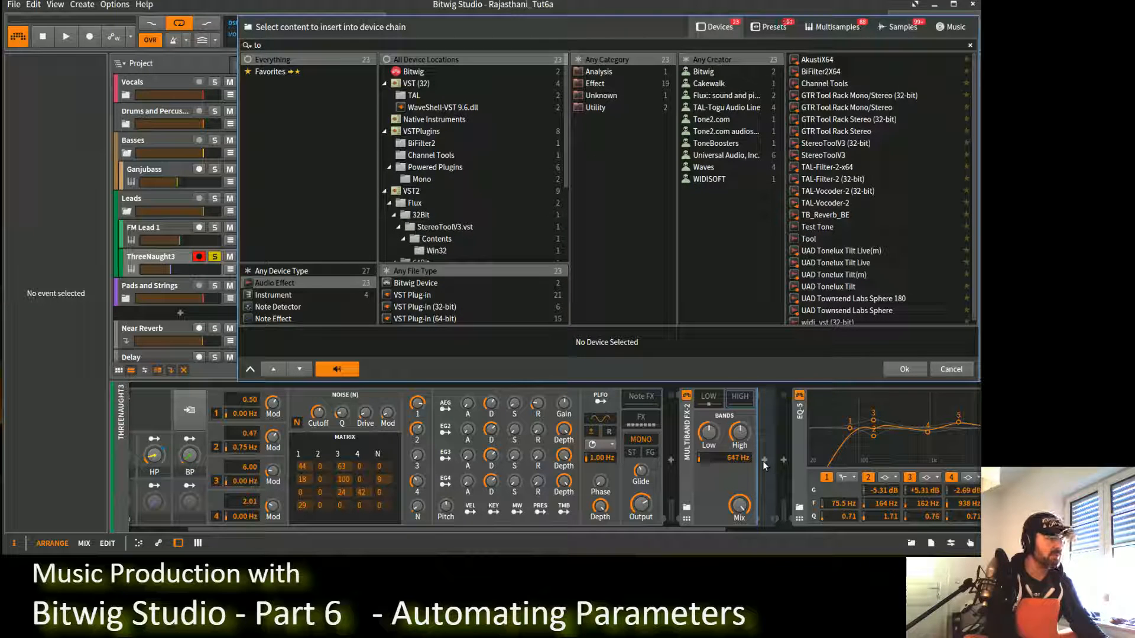
{"action": "type", "text": "ol"}
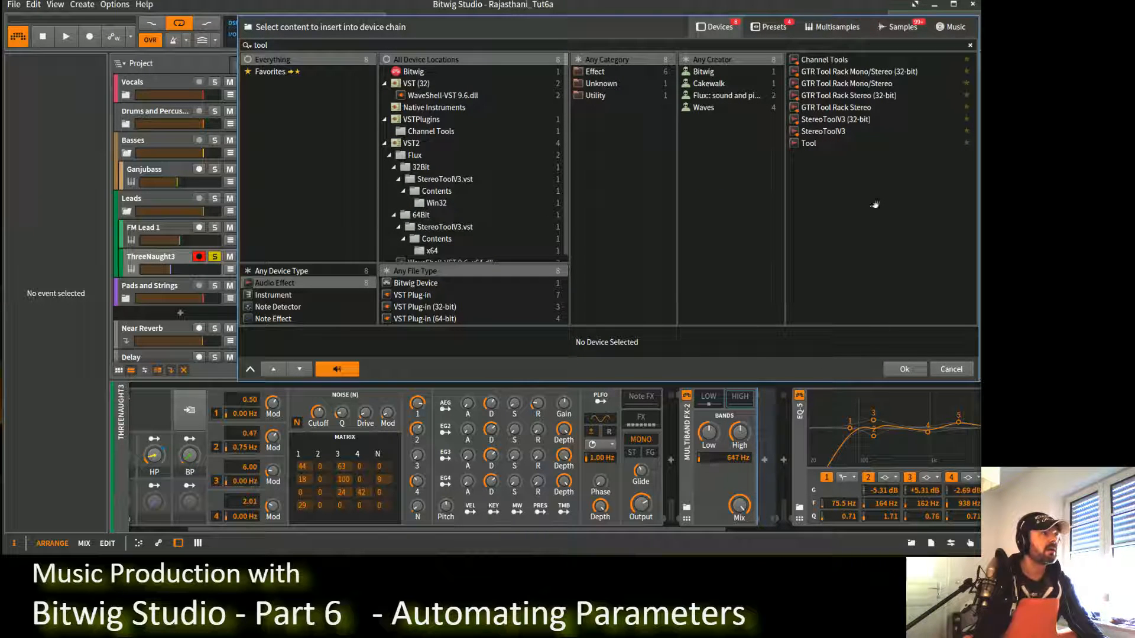
{"action": "double_click", "coordinate": [824, 143]}
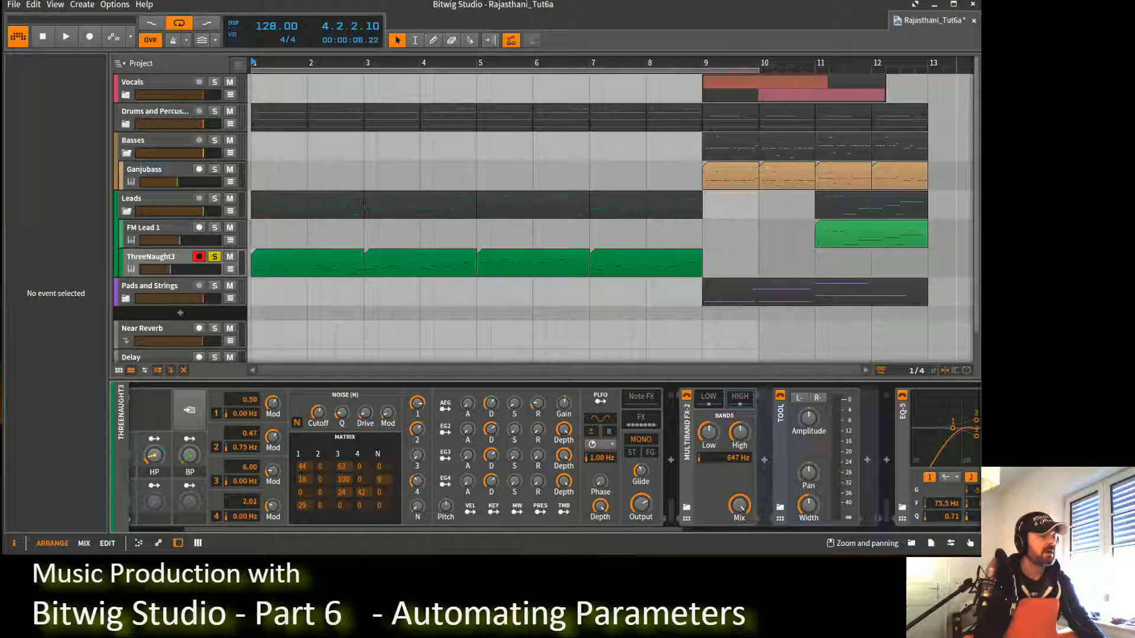
{"action": "left_click_drag", "start_coordinate": [809, 504], "coordinate": [809, 490]}
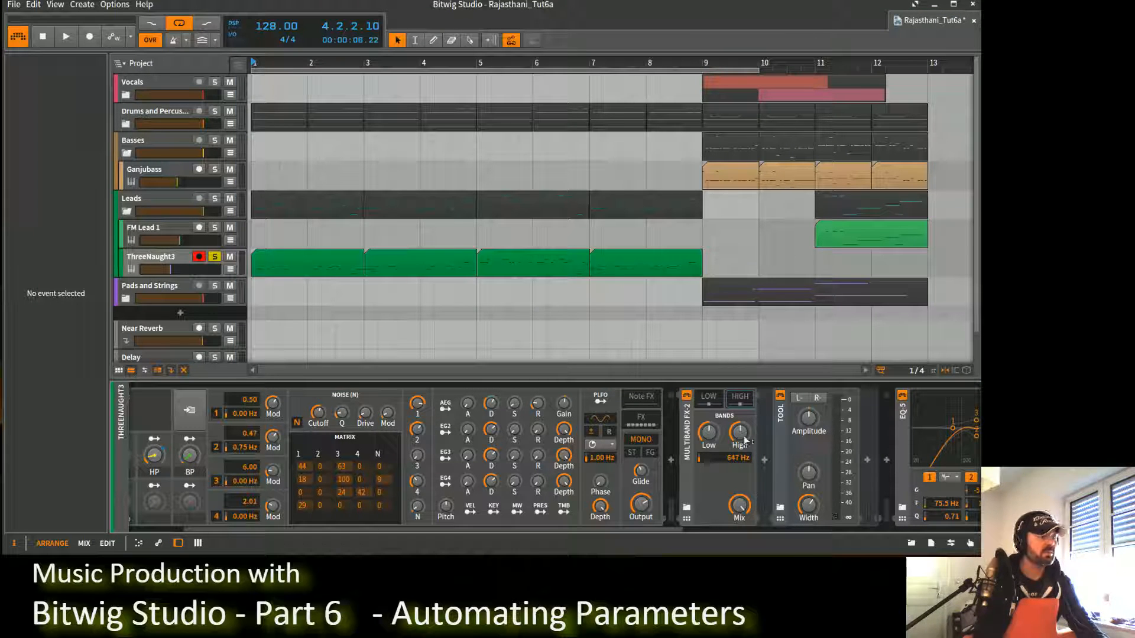
Step: Review the Tool in the low and high bands, and set the Multiband FX-2 crossover to 173 Hz during playback
{"action": "left_click", "coordinate": [700, 397]}
{"action": "left_click", "coordinate": [704, 397]}
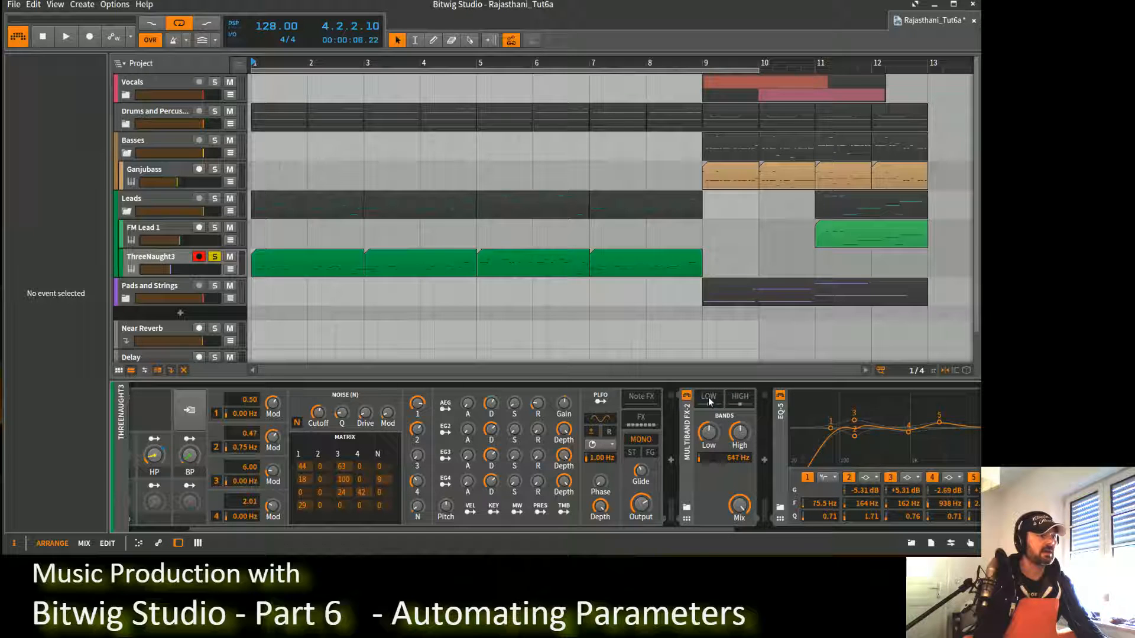
{"action": "left_click", "coordinate": [708, 397]}
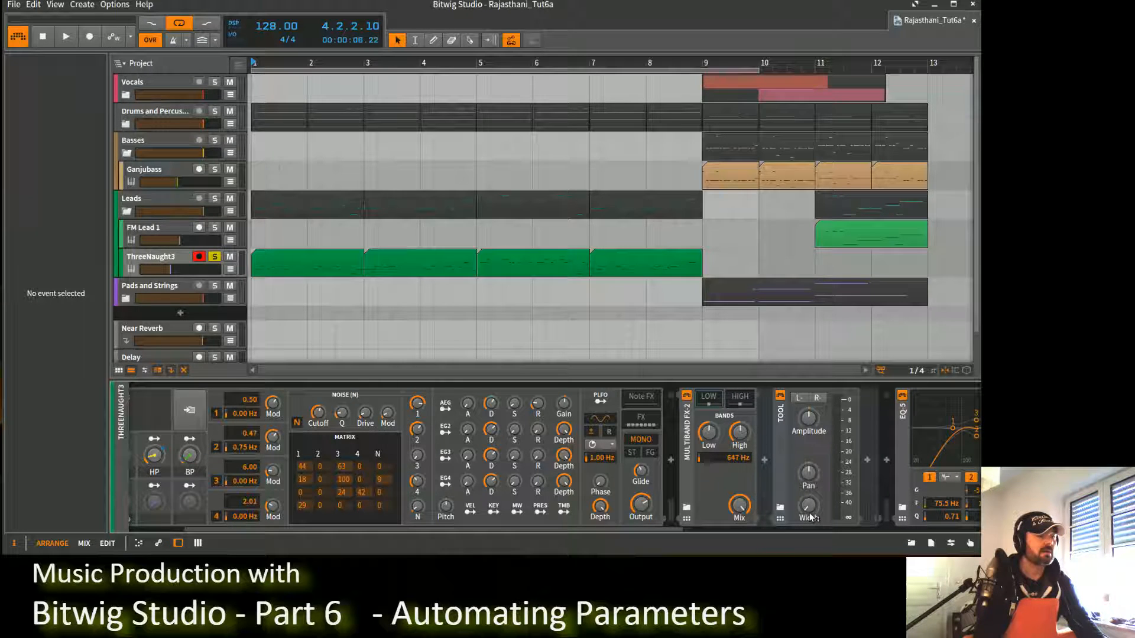
{"action": "left_click", "coordinate": [747, 405]}
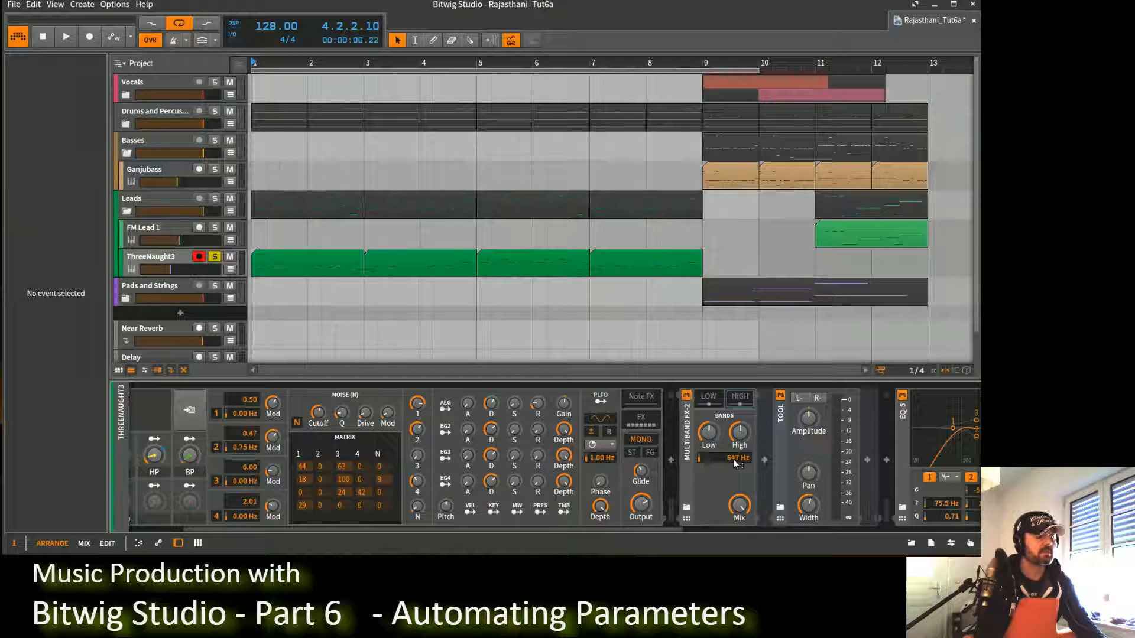
{"action": "mouse_move", "coordinate": [735, 464]}
{"action": "key", "text": "space"}
{"action": "mouse_move", "coordinate": [734, 464]}
{"action": "left_mouse_down"}
{"action": "mouse_move", "coordinate": [734, 491]}
{"action": "mouse_move", "coordinate": [733, 465]}
{"action": "left_mouse_up"}
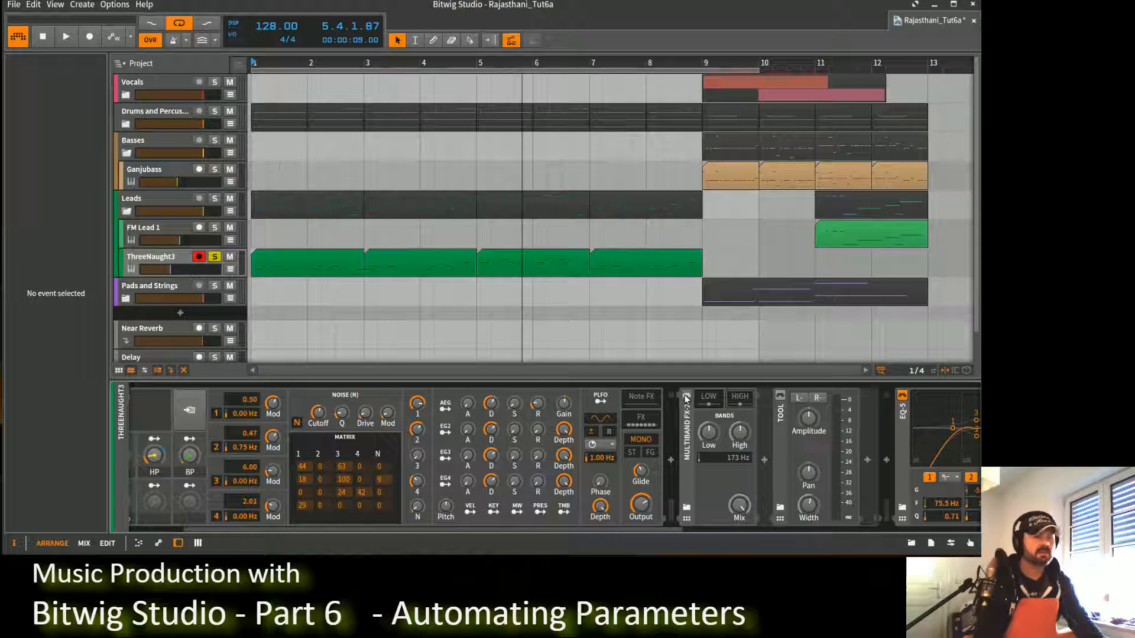
Step: Compare the ThreeNaught3 lead with Multiband FX-2 bypassed and enabled during playback
{"action": "key", "text": "space"}
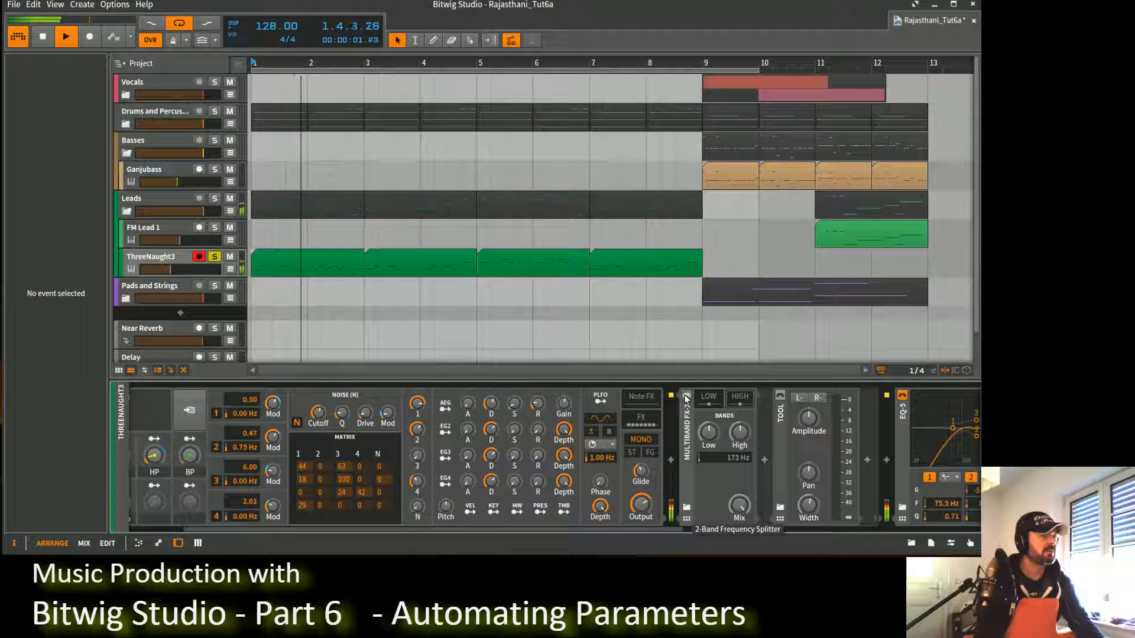
{"action": "left_click", "coordinate": [686, 396]}
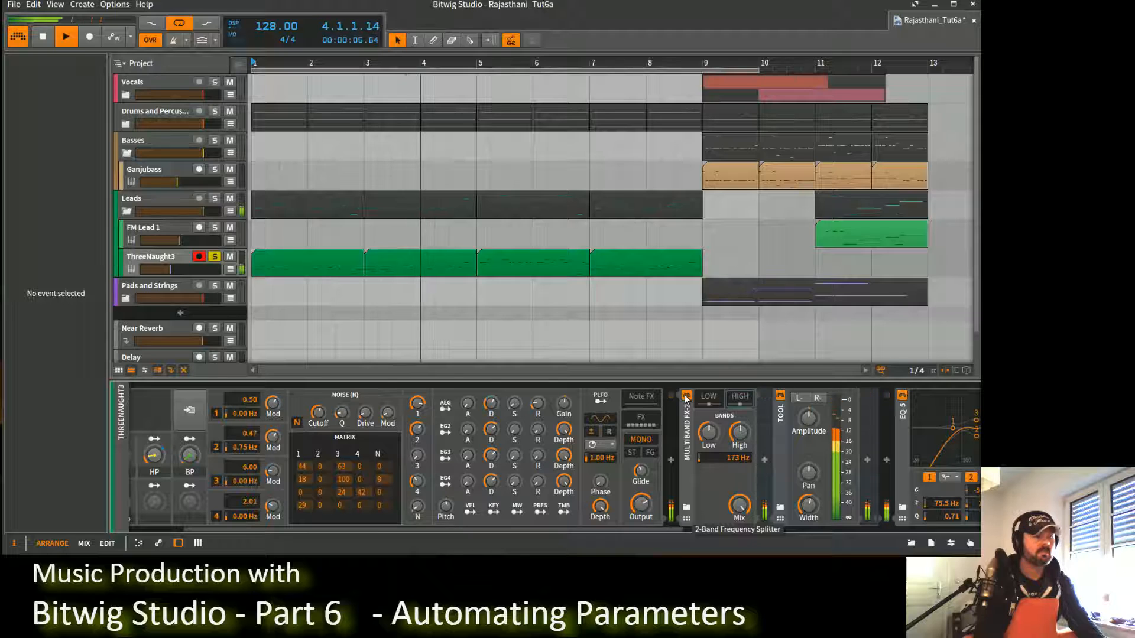
{"action": "key", "text": "space"}
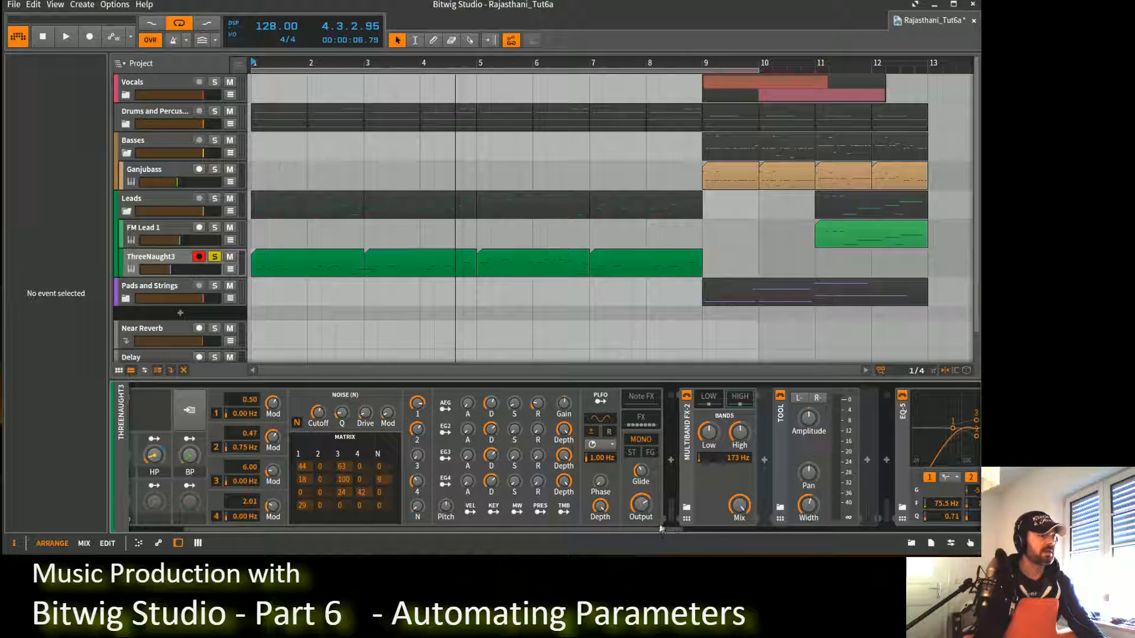
Step: Collapse the Leads group and add an instrument track with the Polysynth below Pads and Strings
{"action": "left_click_drag", "start_coordinate": [661, 530], "coordinate": [532, 530]}
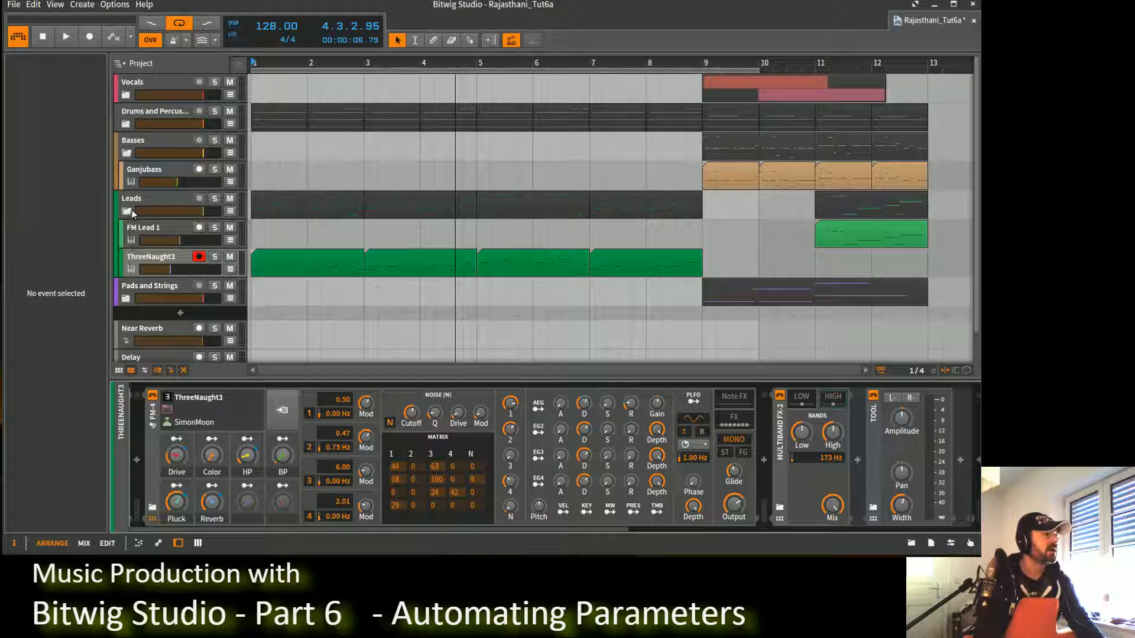
{"action": "left_click", "coordinate": [127, 212]}
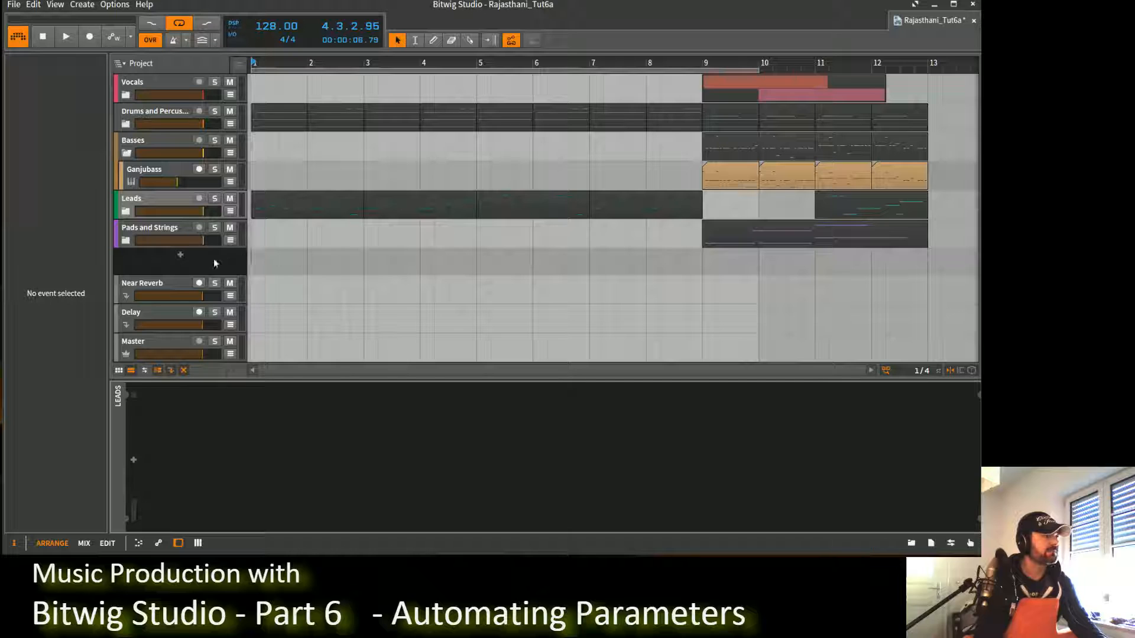
{"action": "left_click", "coordinate": [180, 254]}
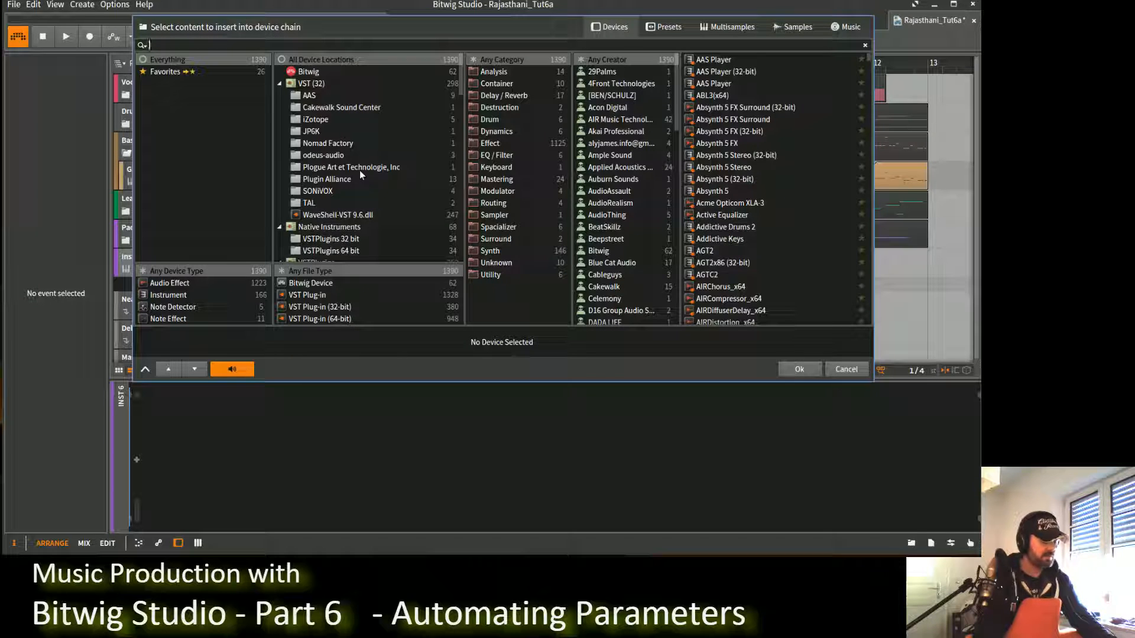
{"action": "type", "text": "sny"}
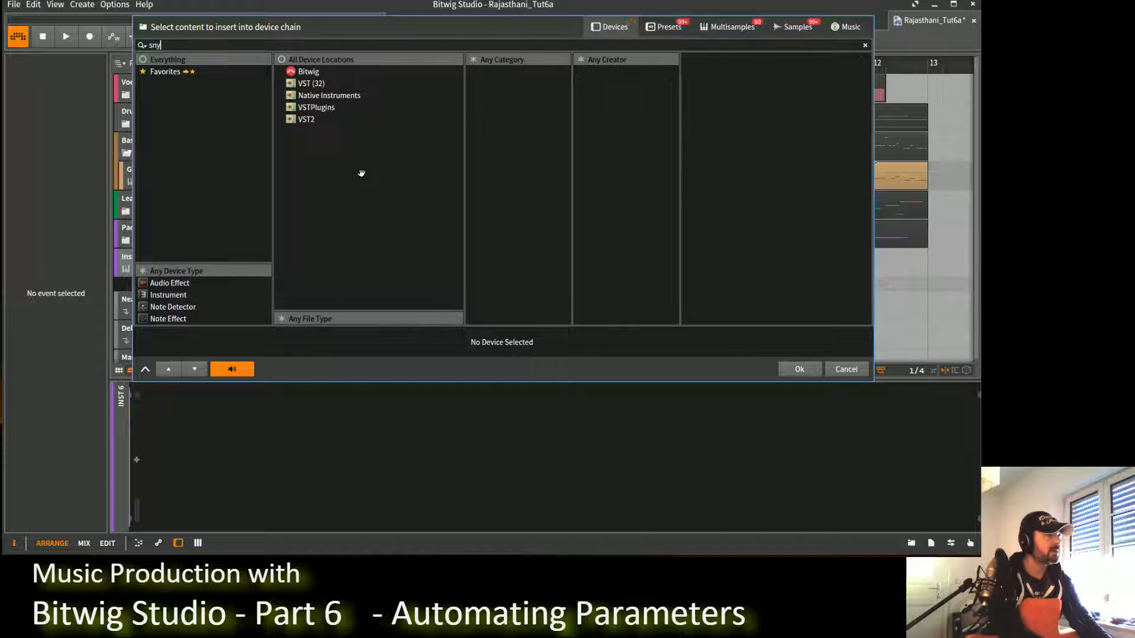
{"action": "key", "text": "BackSpace"}
{"action": "key", "text": "BackSpace"}
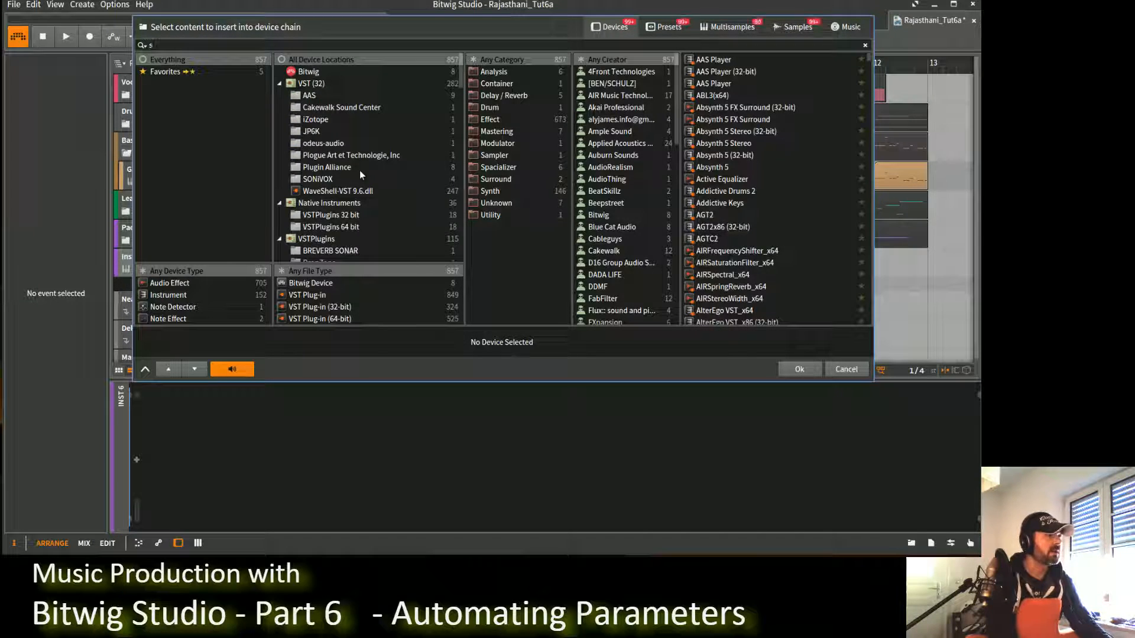
{"action": "key", "text": "BackSpace"}
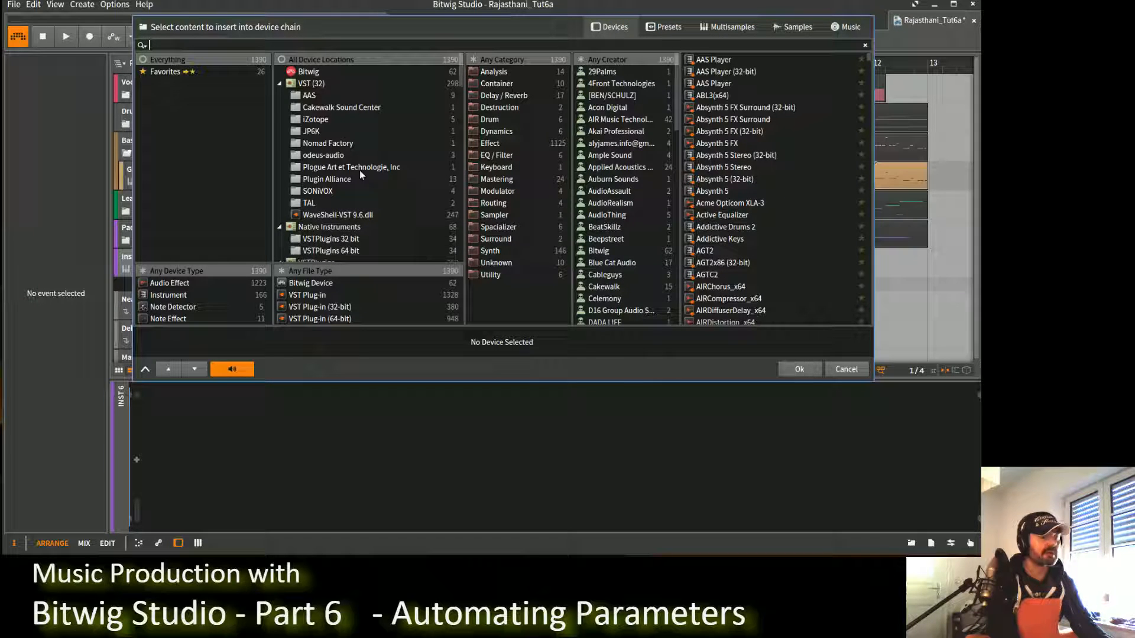
{"action": "type", "text": "poly"}
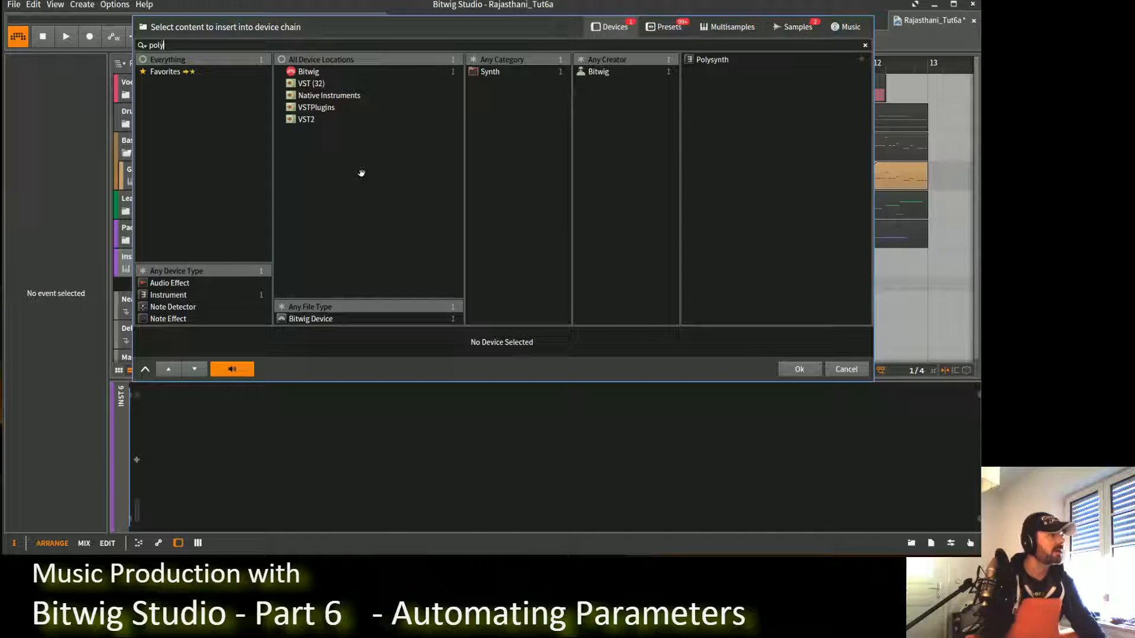
{"action": "left_click", "coordinate": [743, 60]}
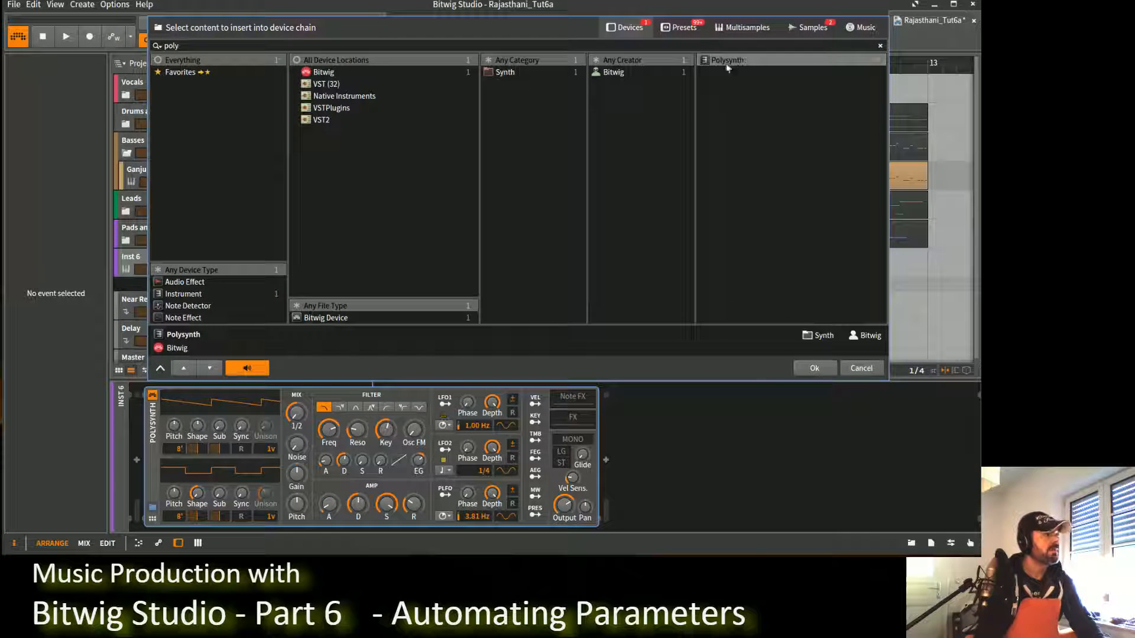
{"action": "left_click", "coordinate": [815, 369]}
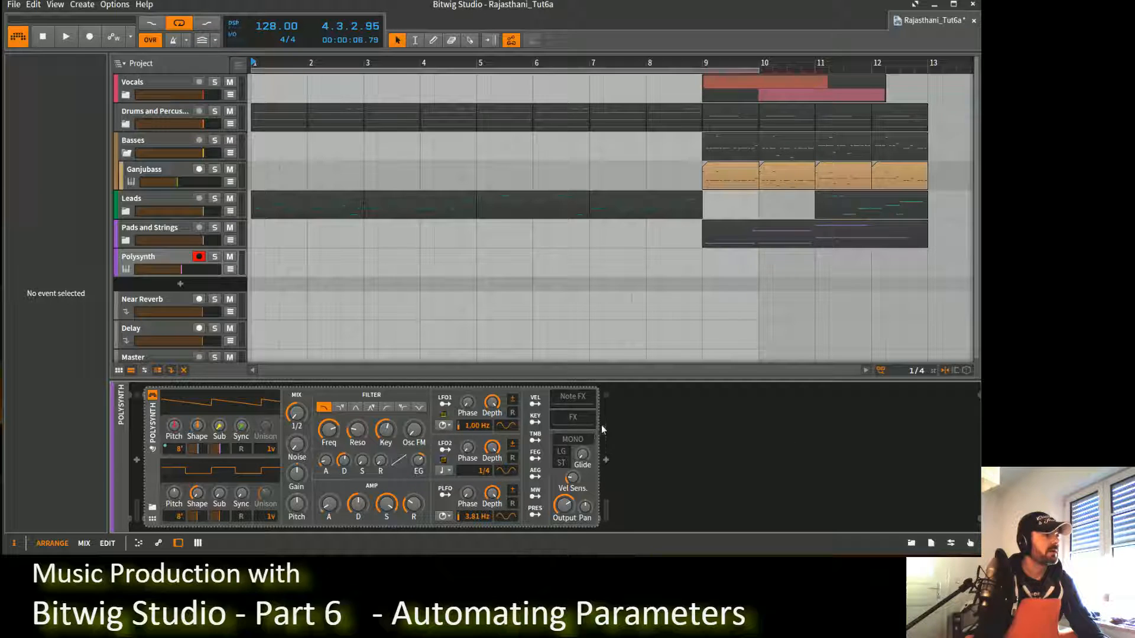
Step: Audition the Polysynth's square presets, including Default Square, and load Square Root
{"action": "left_click", "coordinate": [645, 426]}
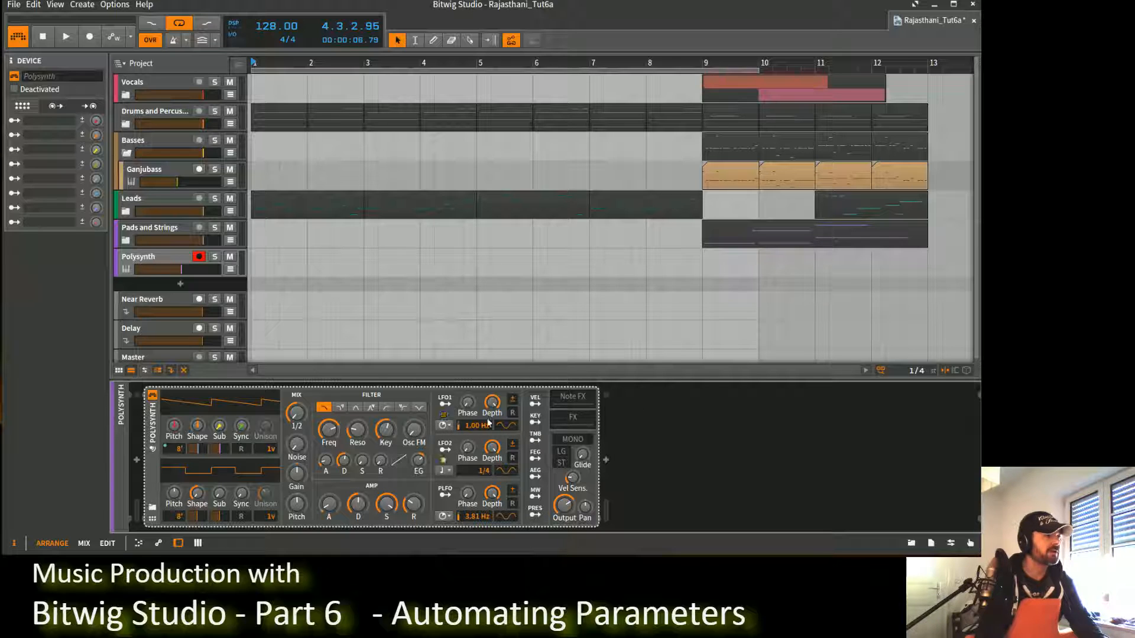
{"action": "left_click", "coordinate": [153, 509]}
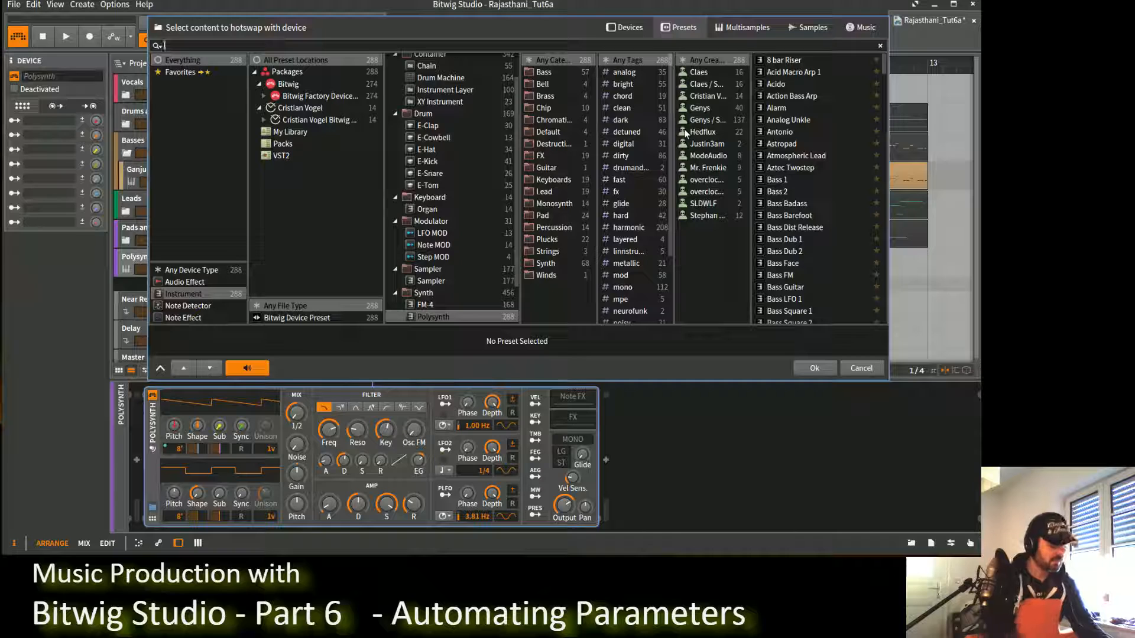
{"action": "type", "text": "squa"}
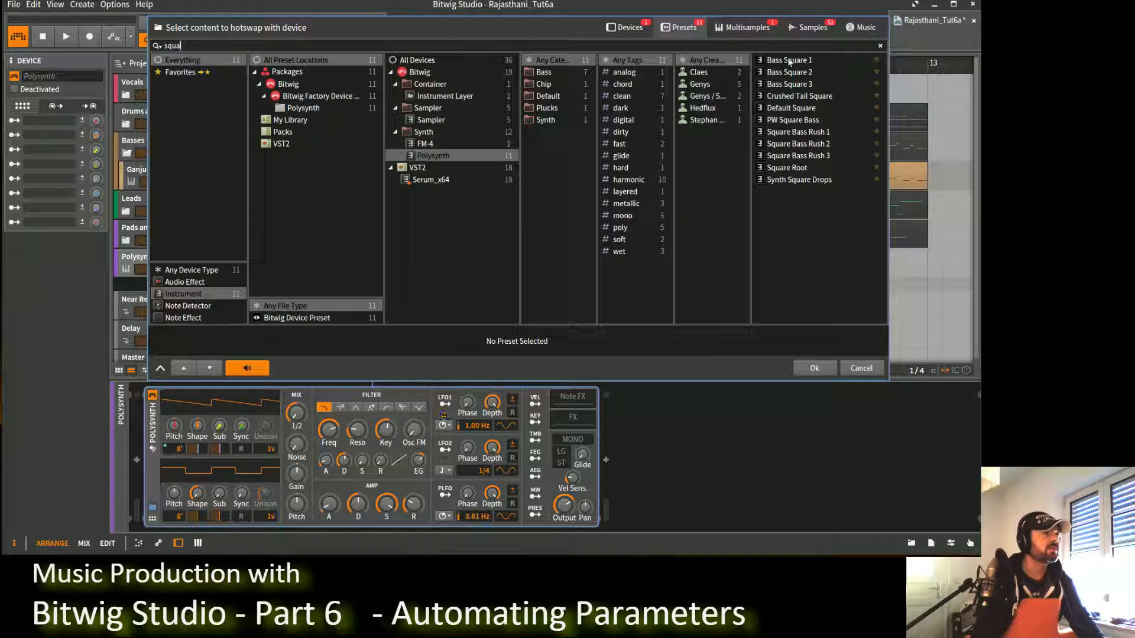
{"action": "left_click", "coordinate": [808, 110]}
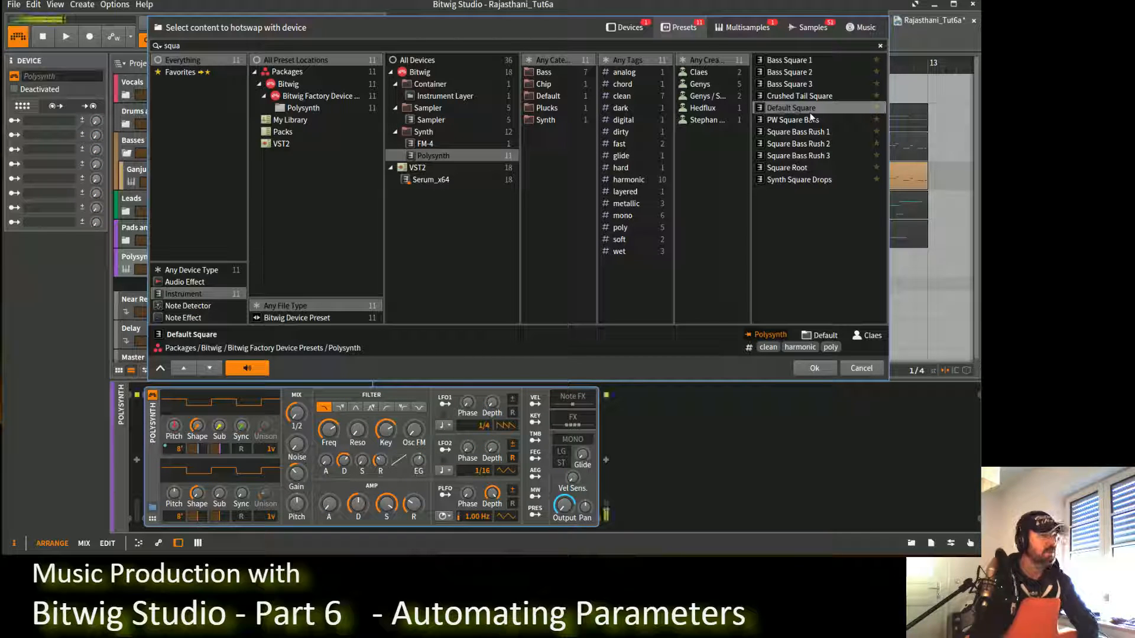
{"action": "left_click", "coordinate": [798, 168]}
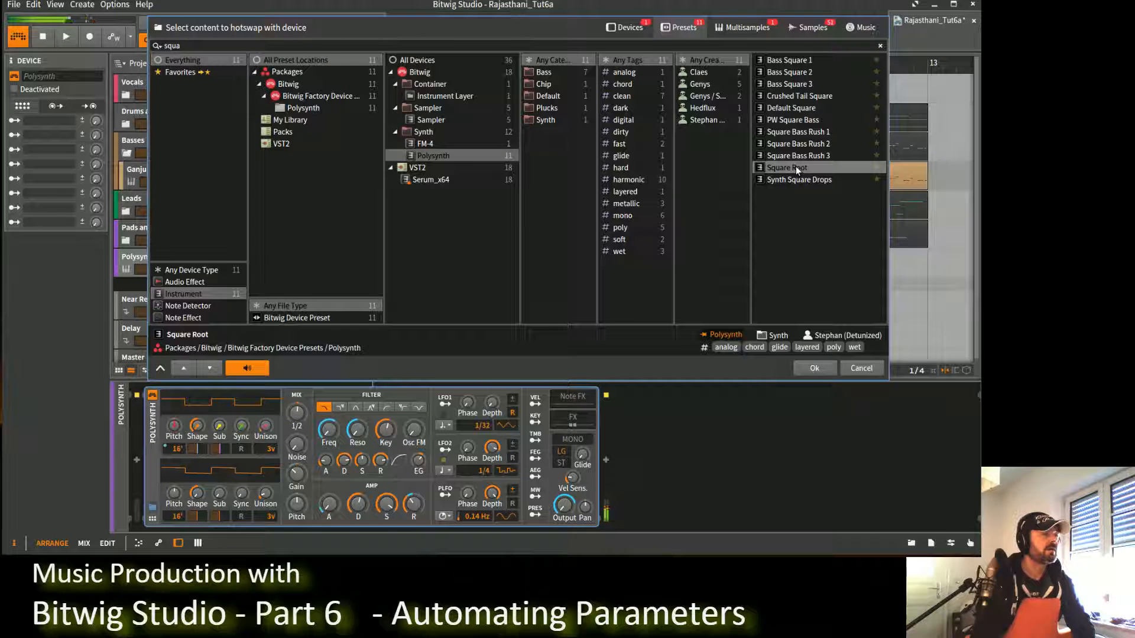
{"action": "left_click", "coordinate": [815, 367]}
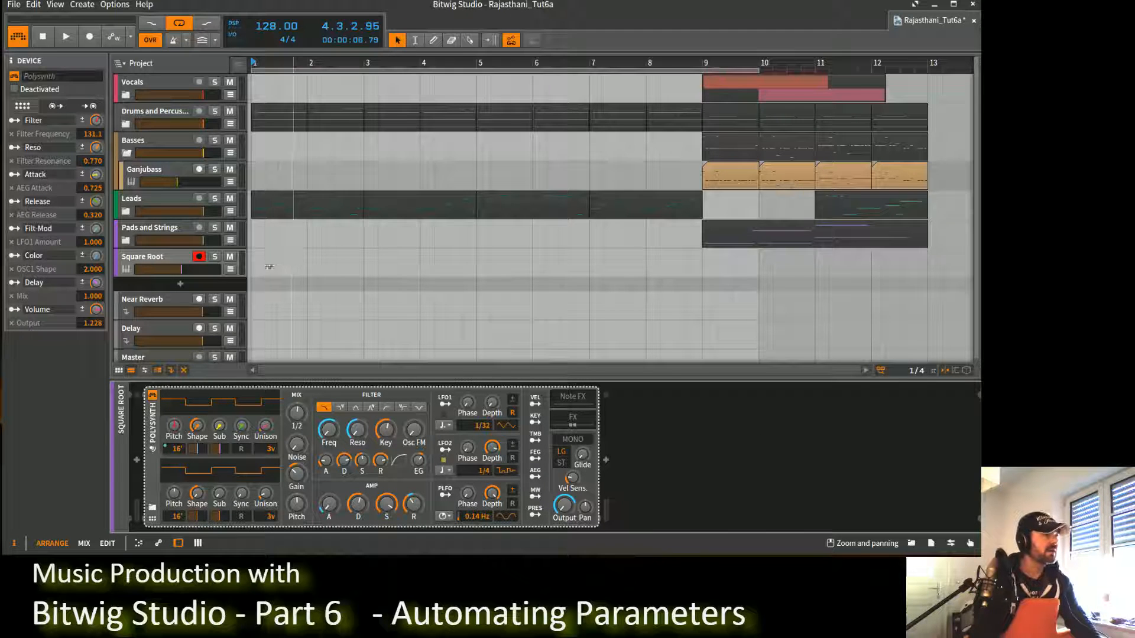
Step: Create a clip at bar 1 on the Square Root track and extend it to three bars
{"action": "left_click", "coordinate": [253, 256]}
{"action": "double_click", "coordinate": [253, 256]}
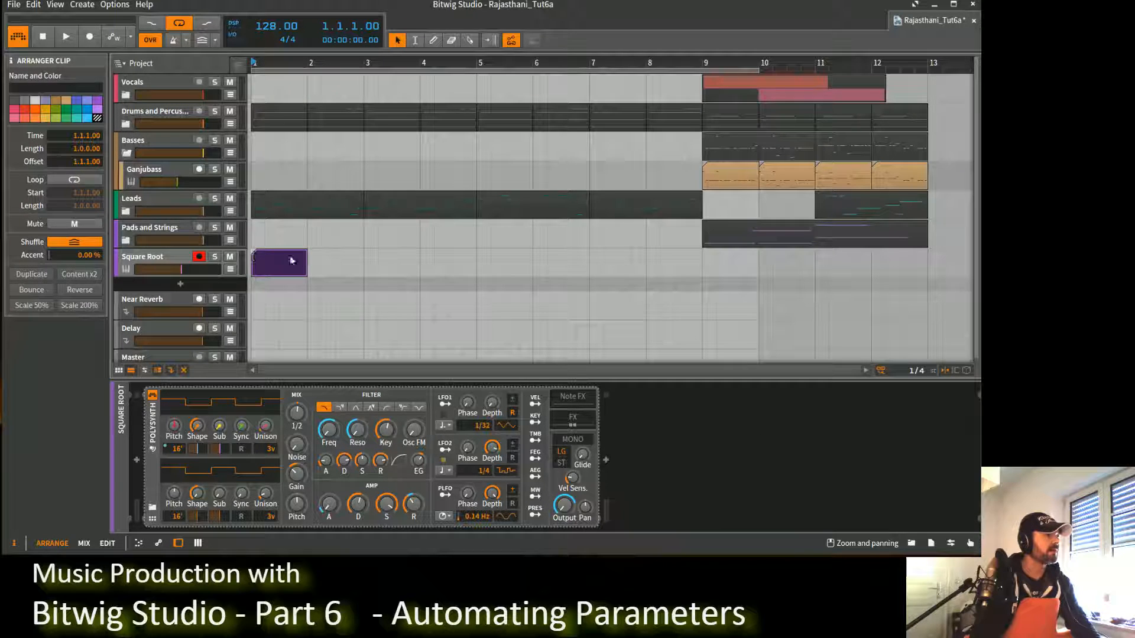
{"action": "left_click_drag", "start_coordinate": [307, 256], "coordinate": [420, 257]}
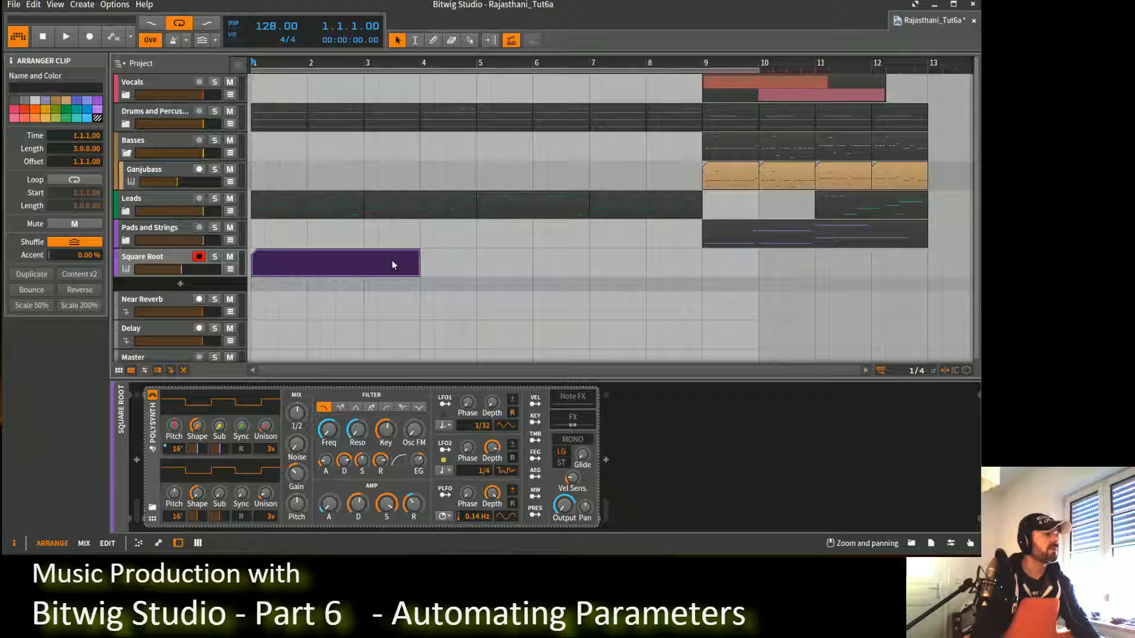
Step: Enter a D2 note with a length of 2.1.0.00 at the clip's start, and extend the Square Root clip to four bars
{"action": "double_click", "coordinate": [392, 261]}
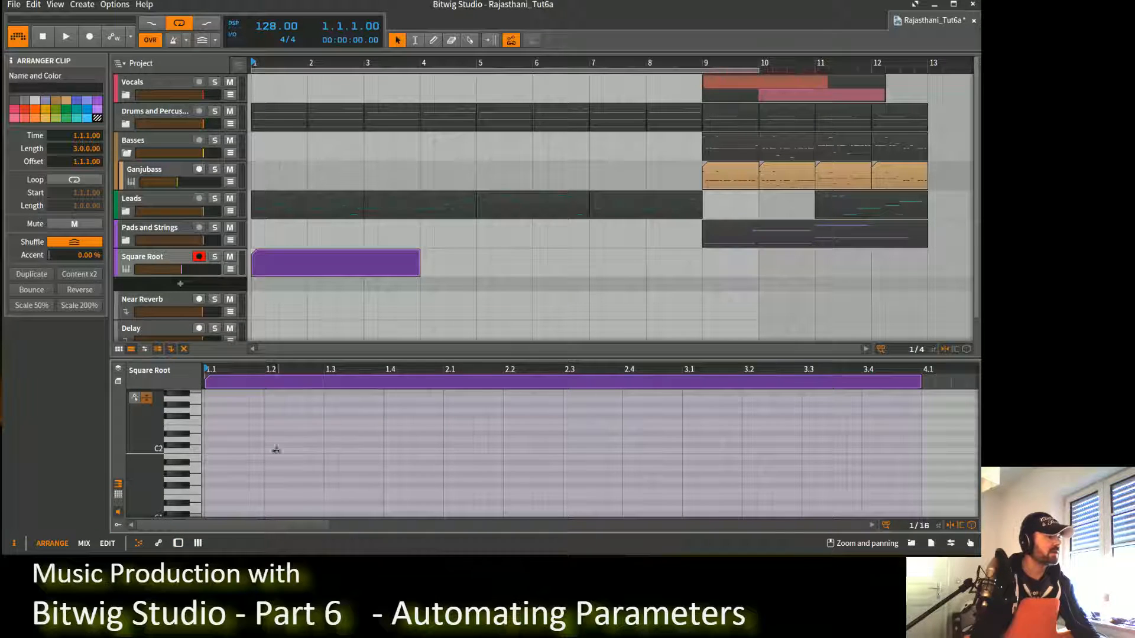
{"action": "left_click", "coordinate": [216, 449]}
{"action": "left_click_drag", "start_coordinate": [218, 449], "coordinate": [742, 450]}
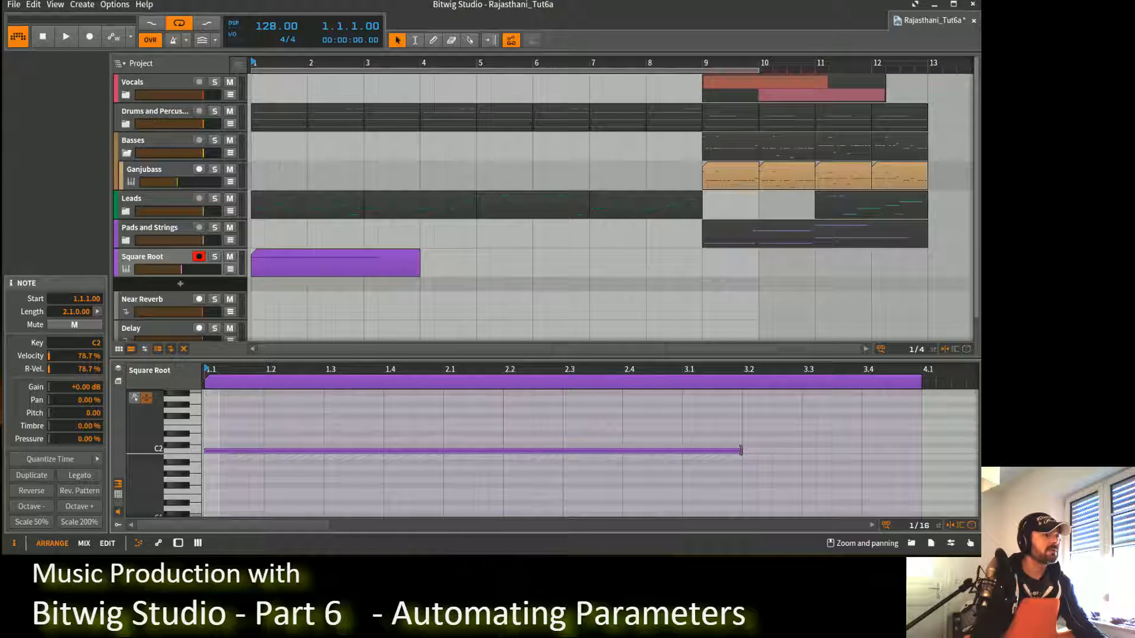
{"action": "left_click_drag", "start_coordinate": [420, 455], "coordinate": [420, 442]}
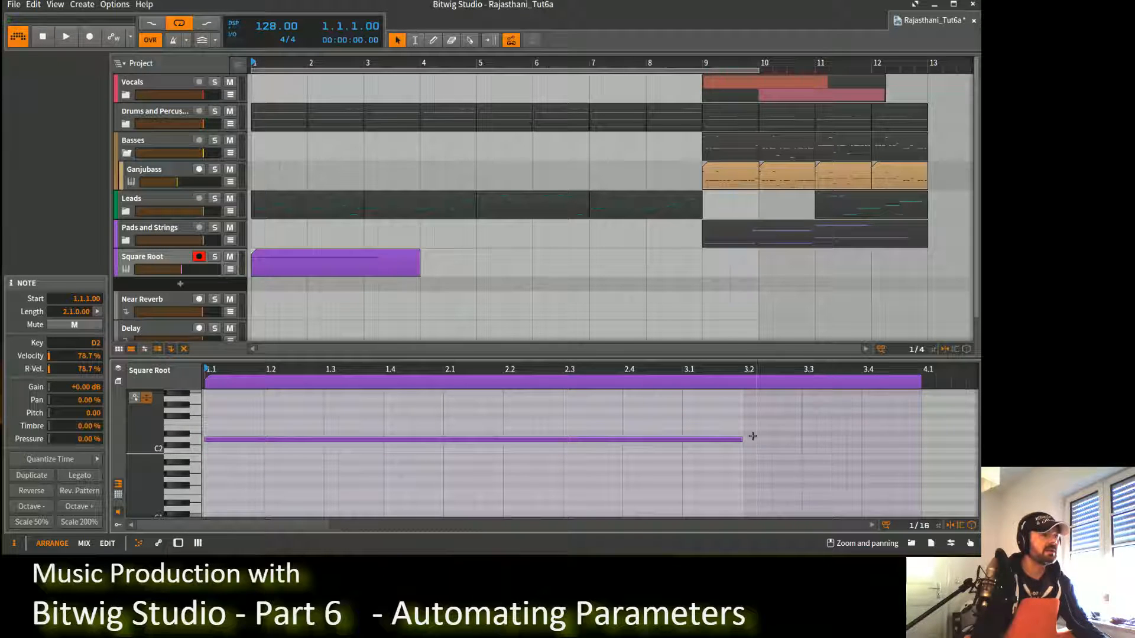
{"action": "left_click", "coordinate": [438, 260]}
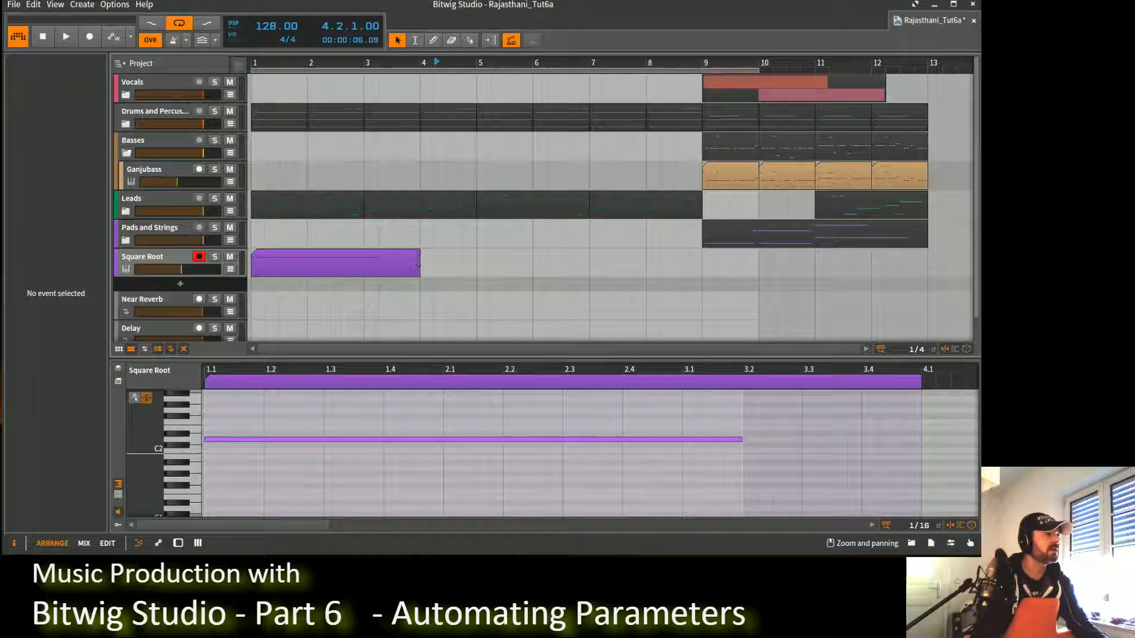
{"action": "left_click_drag", "start_coordinate": [417, 260], "coordinate": [476, 260]}
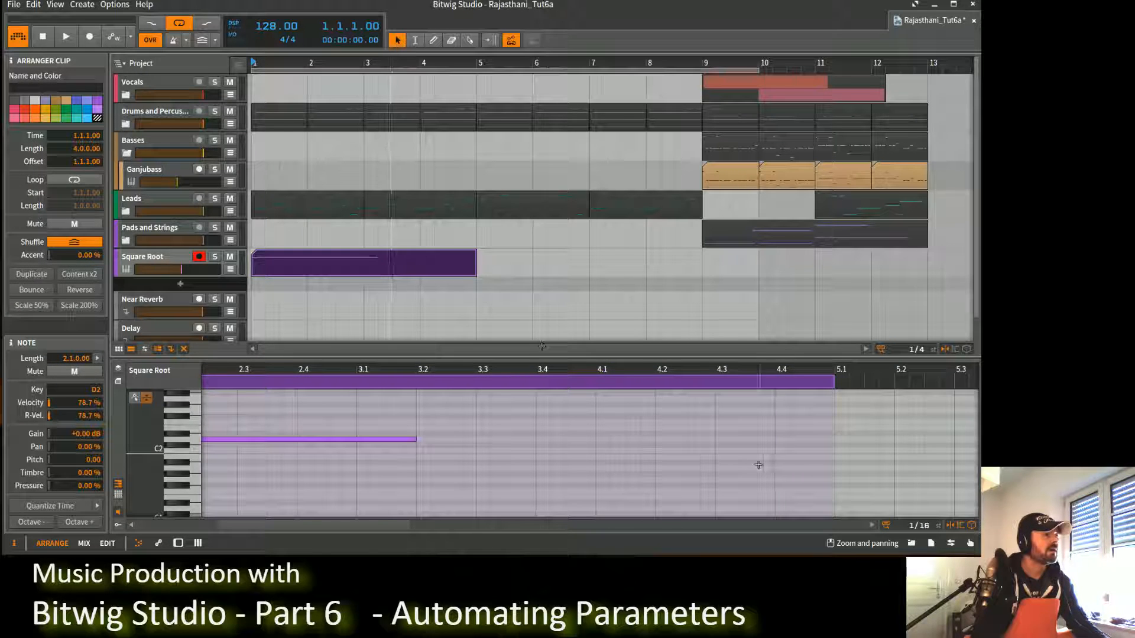
Step: Extend the D2 note in the Square Root clip to the clip's full four bars
{"action": "scroll", "coordinate": [444, 441], "scroll_direction": "down", "scroll_amount": 4}
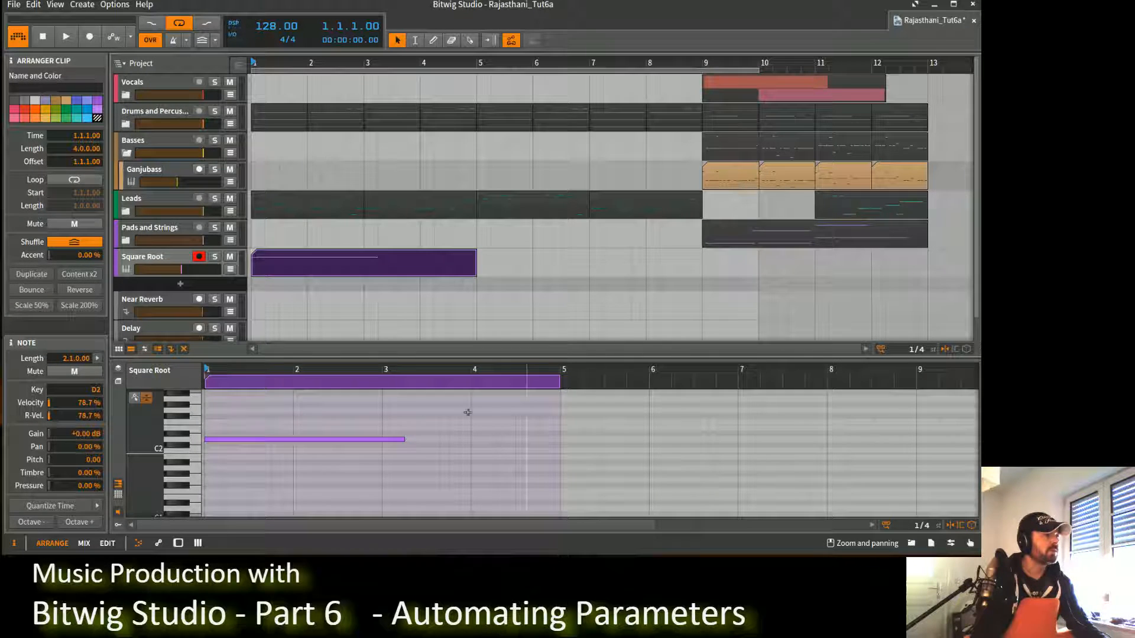
{"action": "left_click_drag", "start_coordinate": [404, 439], "coordinate": [560, 439]}
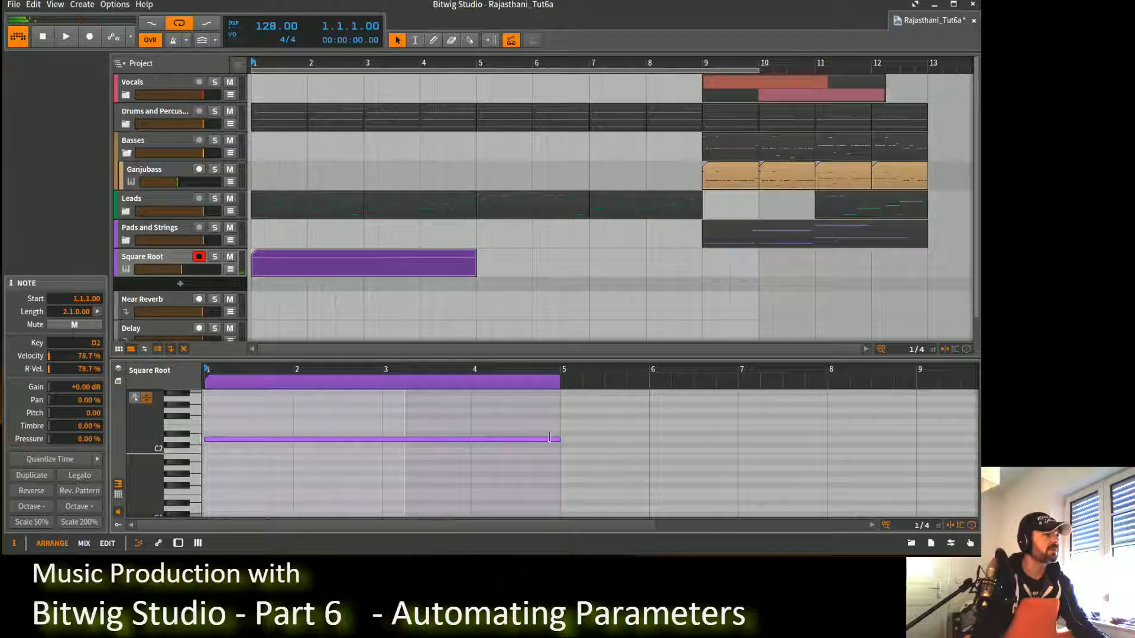
{"action": "left_click", "coordinate": [518, 208]}
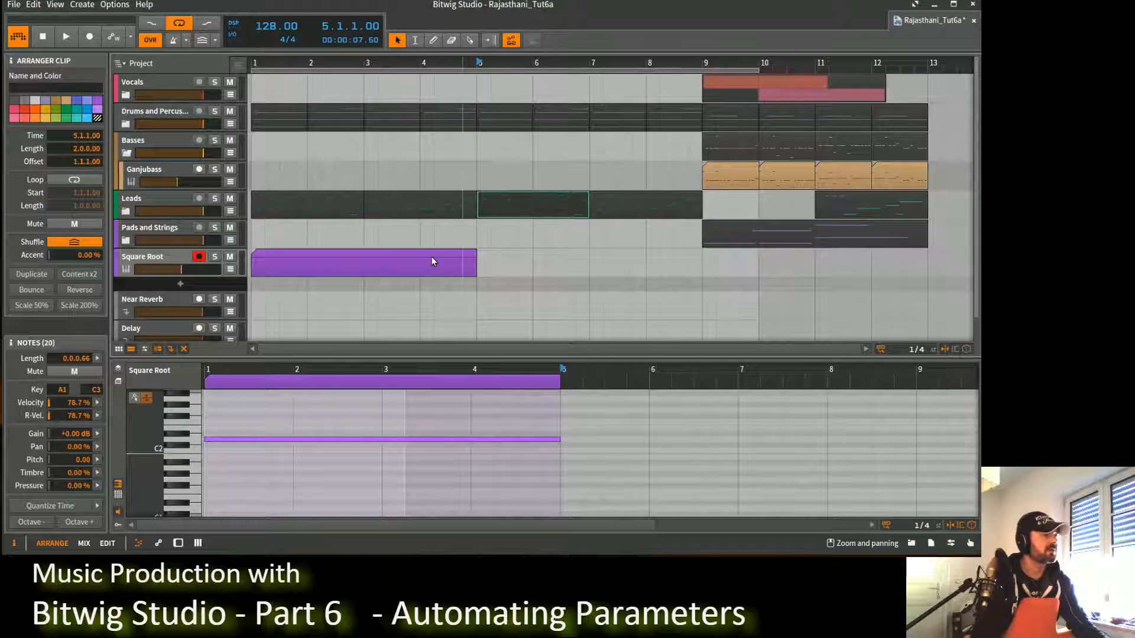
{"action": "left_click", "coordinate": [416, 264]}
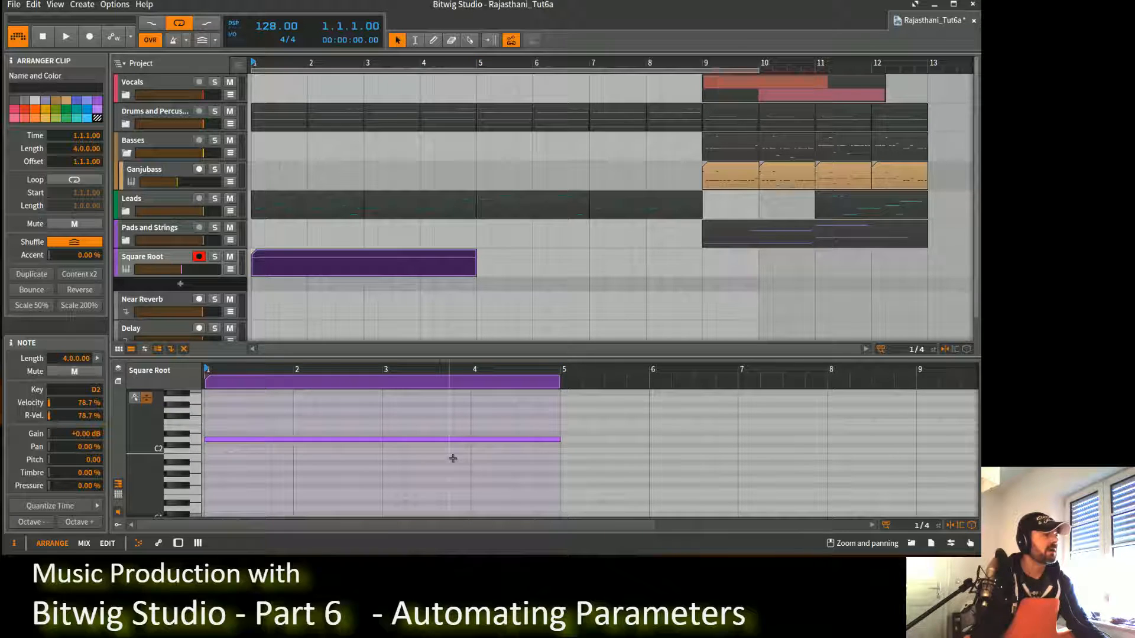
Step: Copy the D2 note up to D3 and F3 in the Square Root clip and audition the chord
{"action": "scroll", "coordinate": [448, 458], "scroll_direction": "up", "scroll_amount": 2}
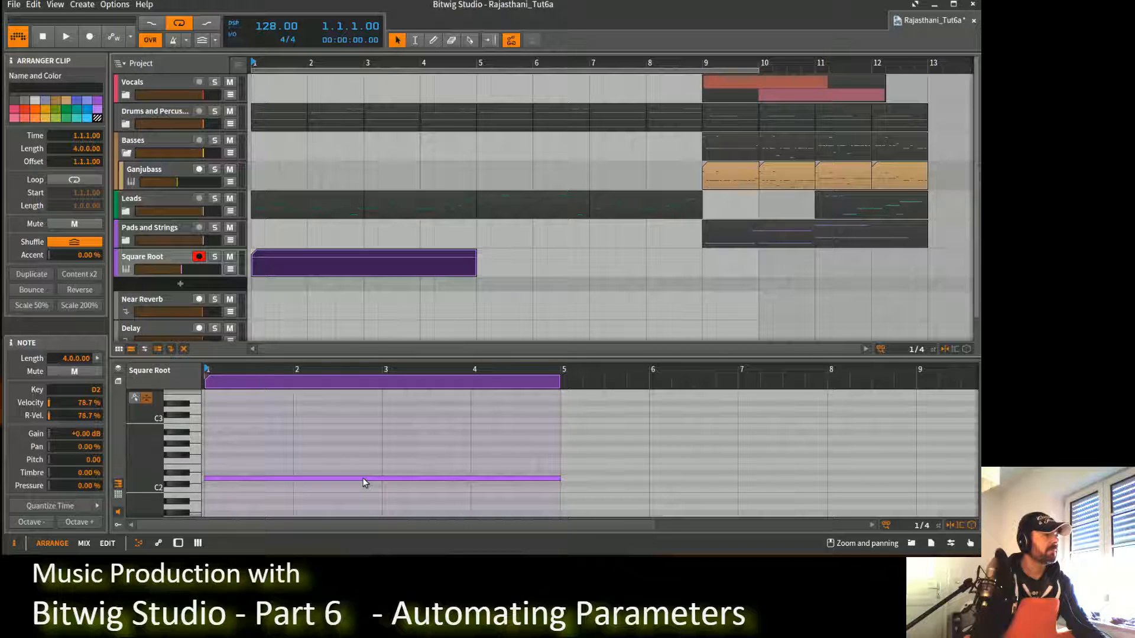
{"action": "left_click_drag", "start_coordinate": [363, 482], "coordinate": [367, 418]}
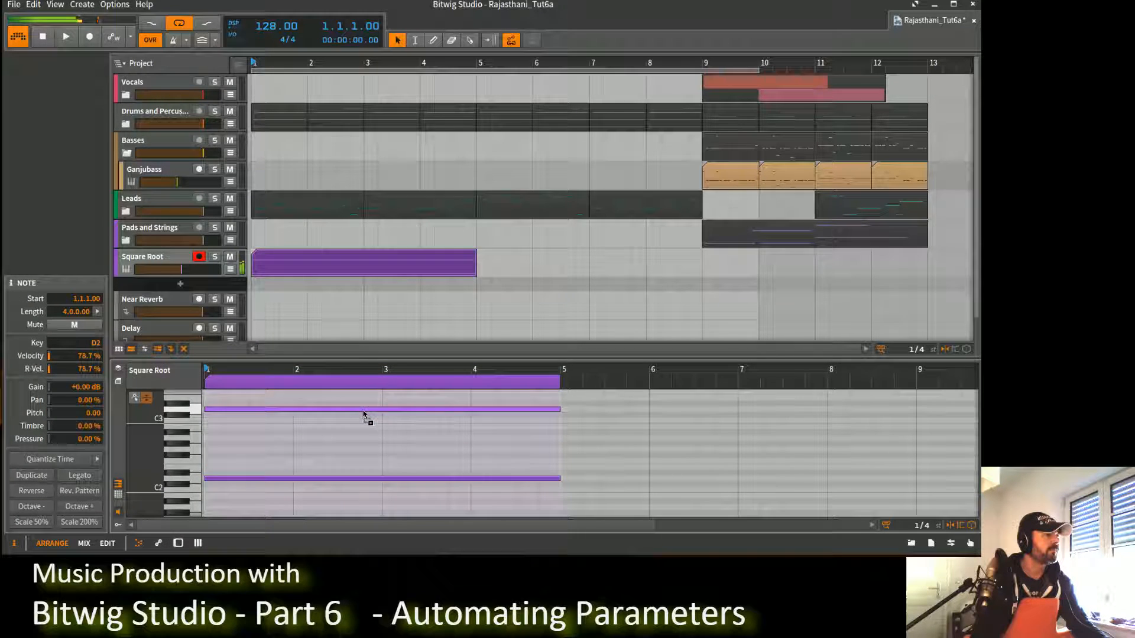
{"action": "scroll", "coordinate": [373, 423], "scroll_direction": "up", "scroll_amount": 2}
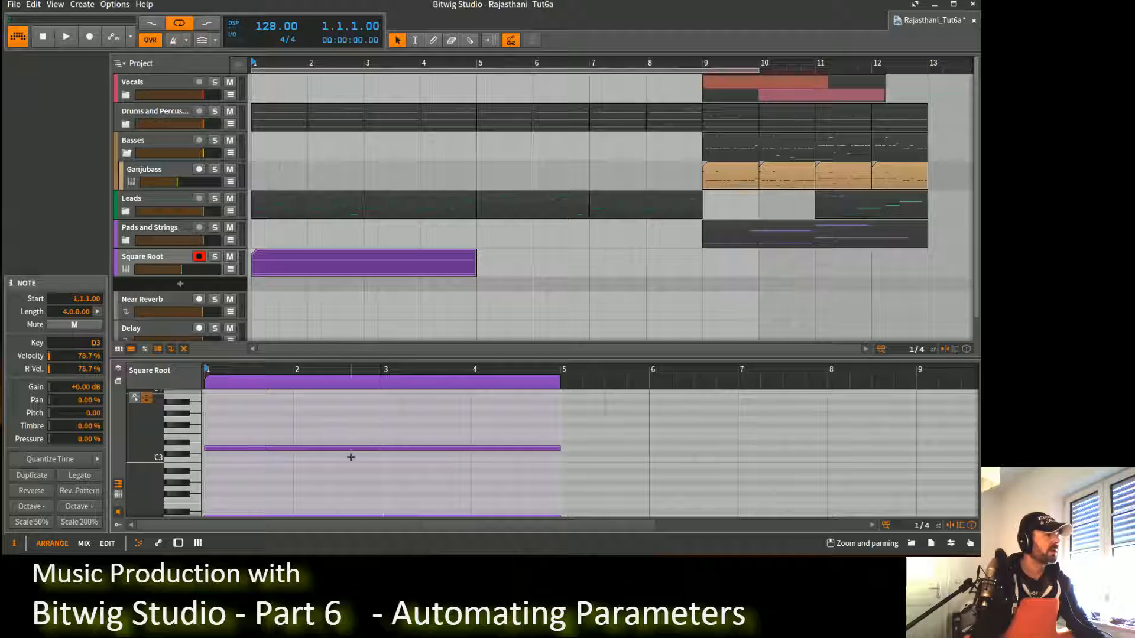
{"action": "left_click_drag", "start_coordinate": [350, 448], "coordinate": [353, 434]}
{"action": "key", "text": "space"}
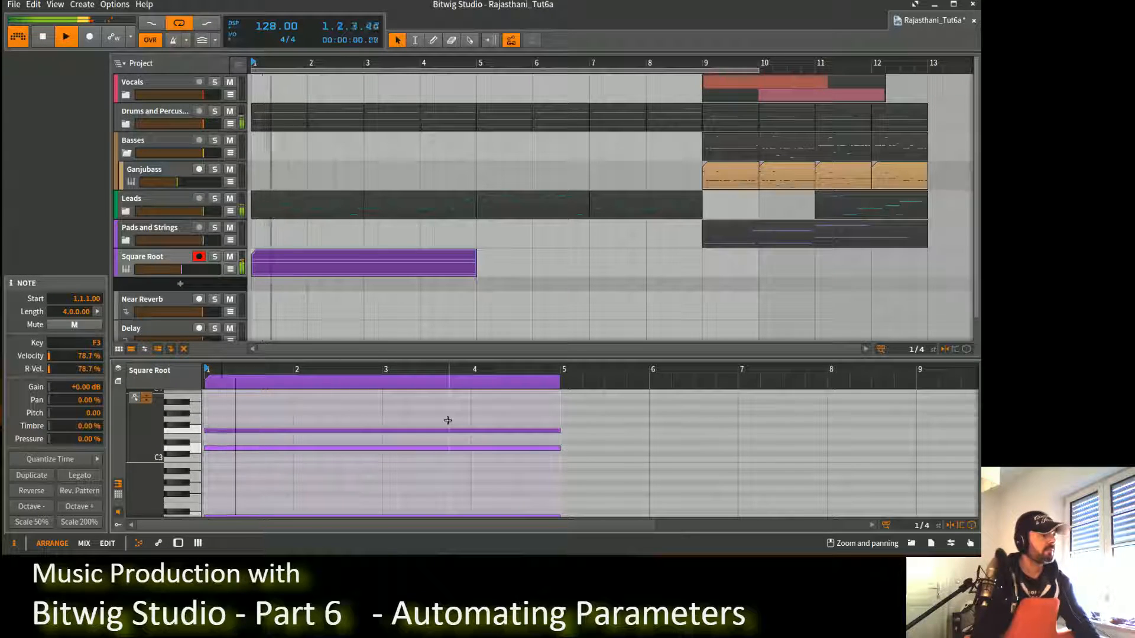
{"action": "left_click", "coordinate": [609, 423]}
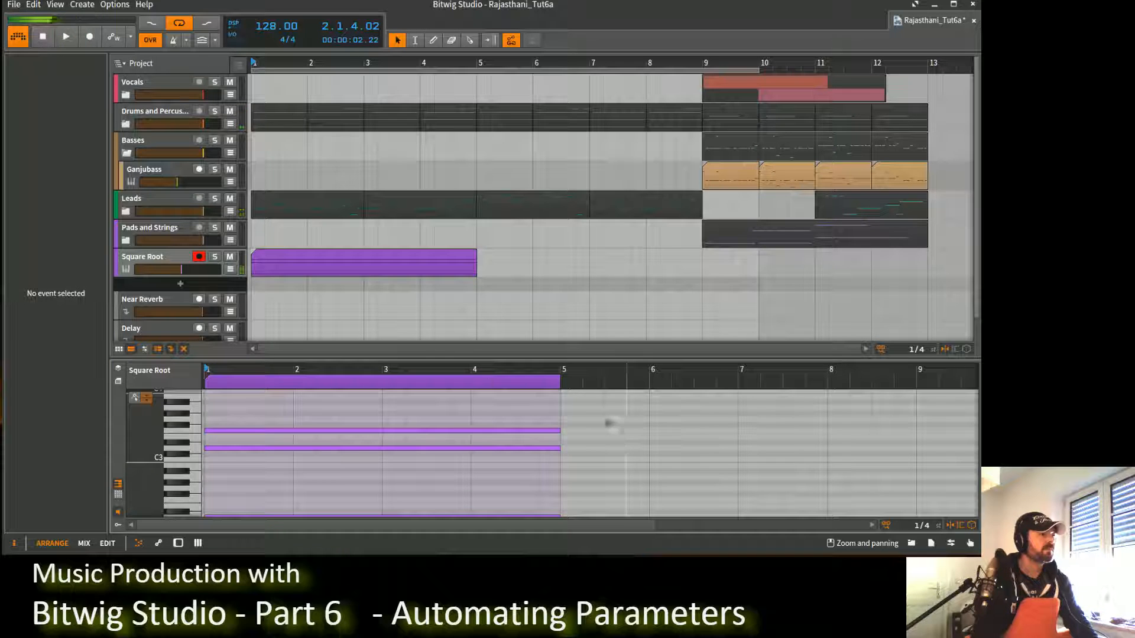
Step: Duplicate the Square Root clip to bar 5 and shorten the copy's three notes to two bars
{"action": "left_click_drag", "start_coordinate": [376, 260], "coordinate": [540, 264]}
{"action": "left_click", "coordinate": [647, 494]}
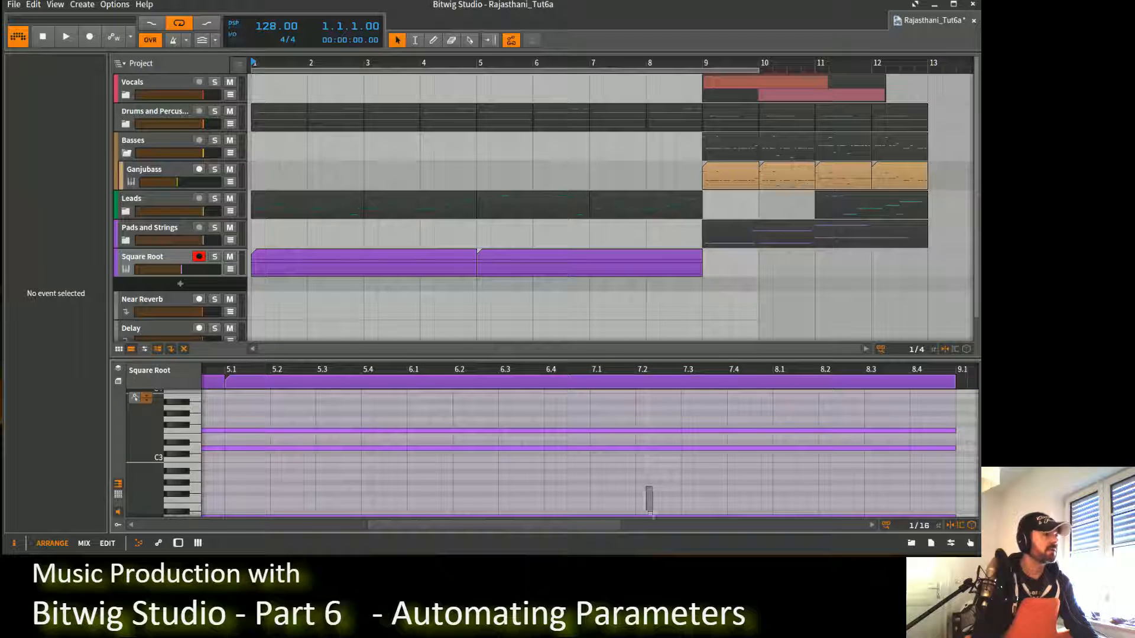
{"action": "left_click_drag", "start_coordinate": [650, 513], "coordinate": [622, 447]}
{"action": "scroll", "coordinate": [627, 479], "scroll_direction": "down", "scroll_amount": 5}
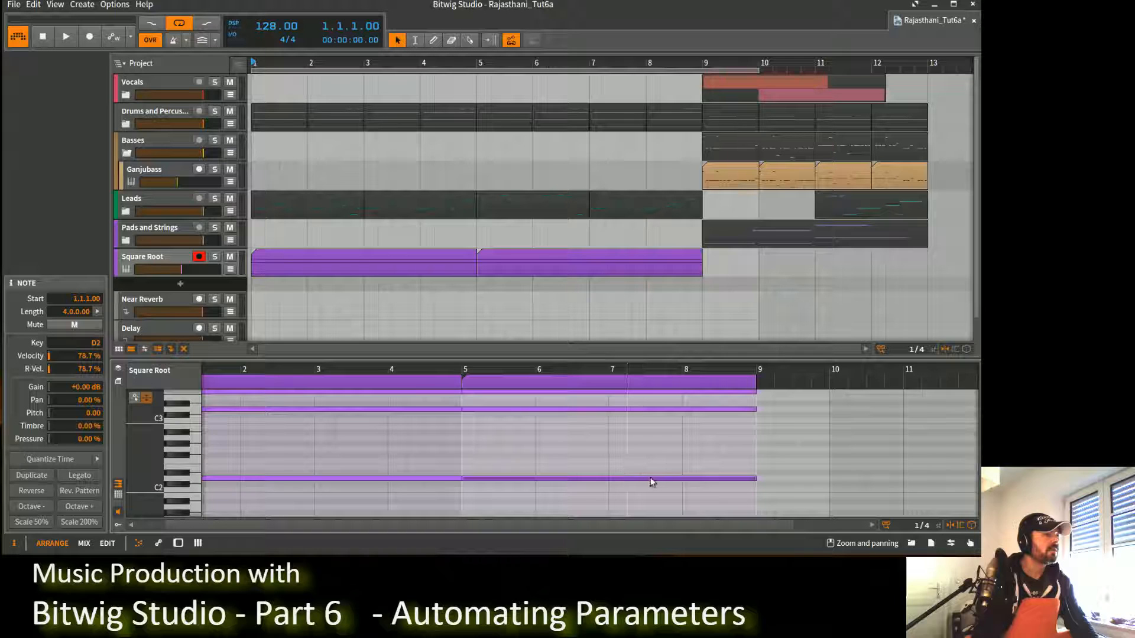
{"action": "left_click_drag", "start_coordinate": [652, 482], "coordinate": [612, 388]}
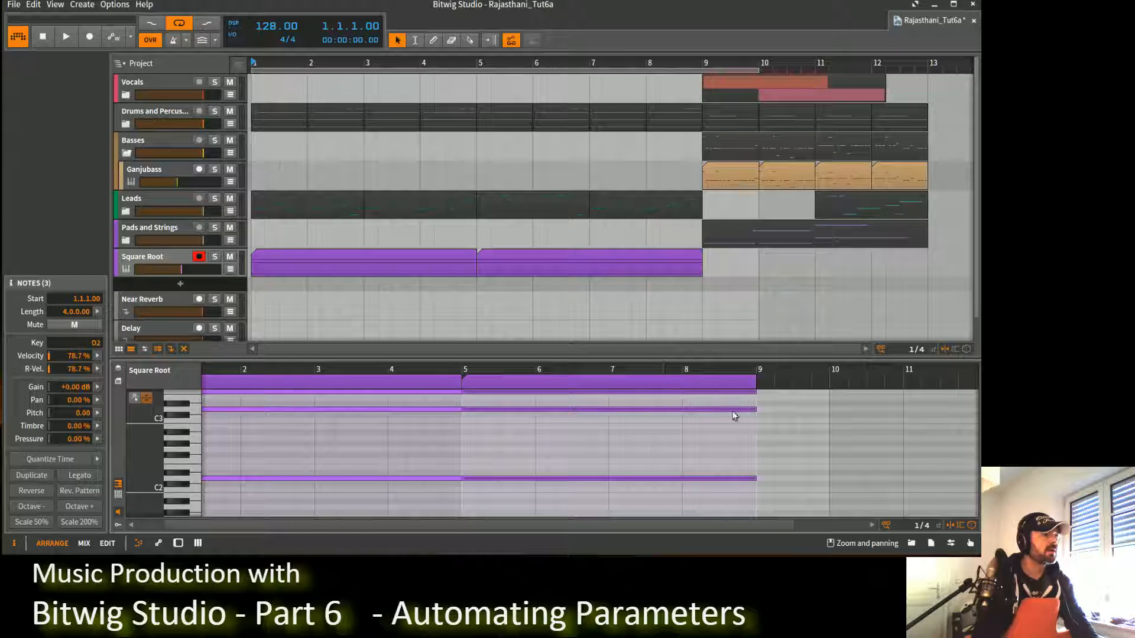
{"action": "left_click_drag", "start_coordinate": [755, 409], "coordinate": [609, 409]}
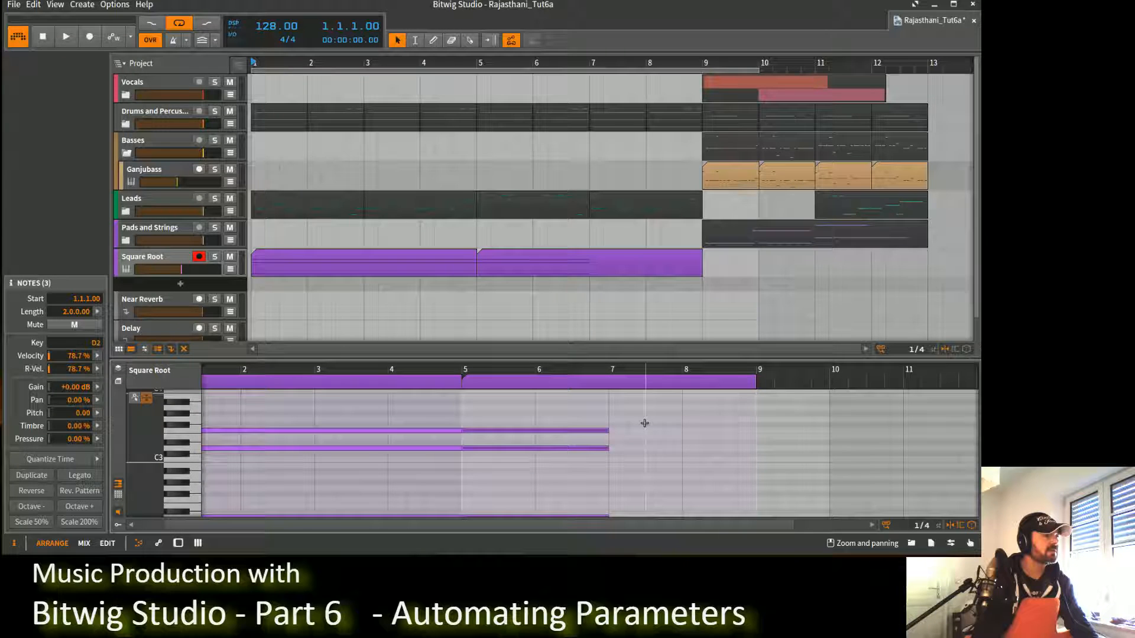
{"action": "left_click", "coordinate": [548, 468]}
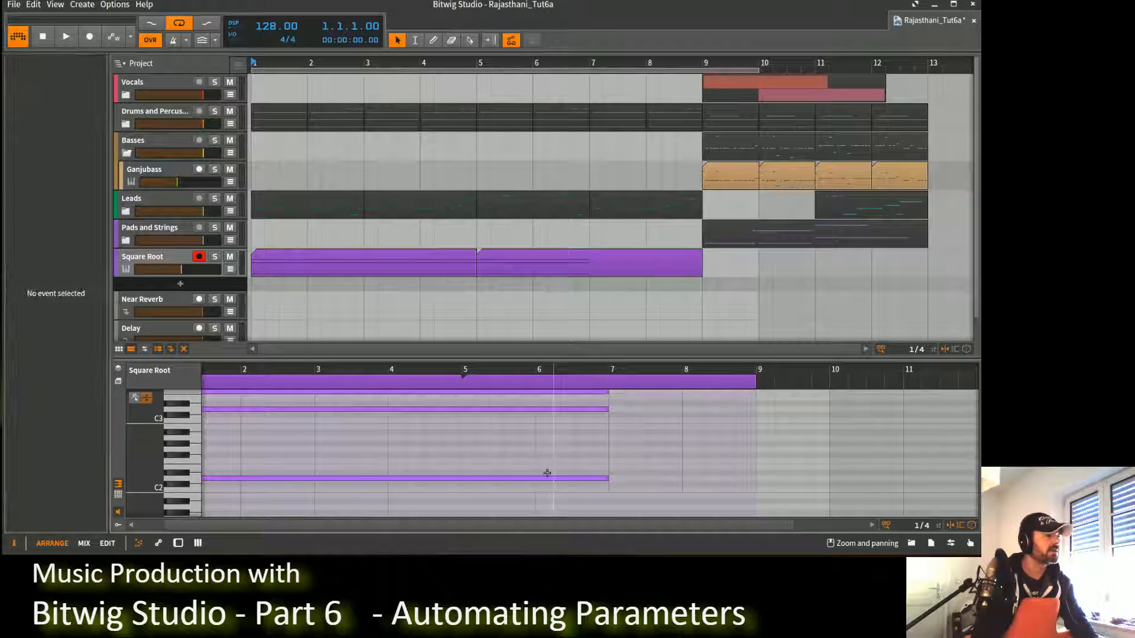
Step: Move the bar 5 notes from D2, D3 and F3 to A2, C3 and E3, auditioning the chord
{"action": "left_click_drag", "start_coordinate": [547, 478], "coordinate": [544, 442]}
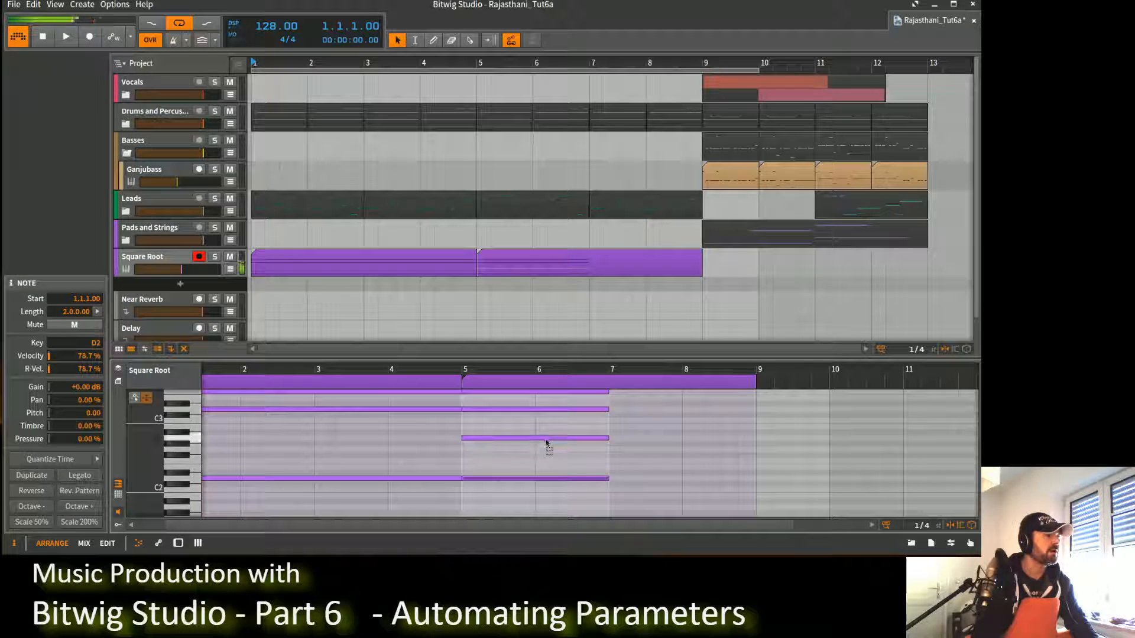
{"action": "scroll", "coordinate": [630, 434], "scroll_direction": "up", "scroll_amount": 5}
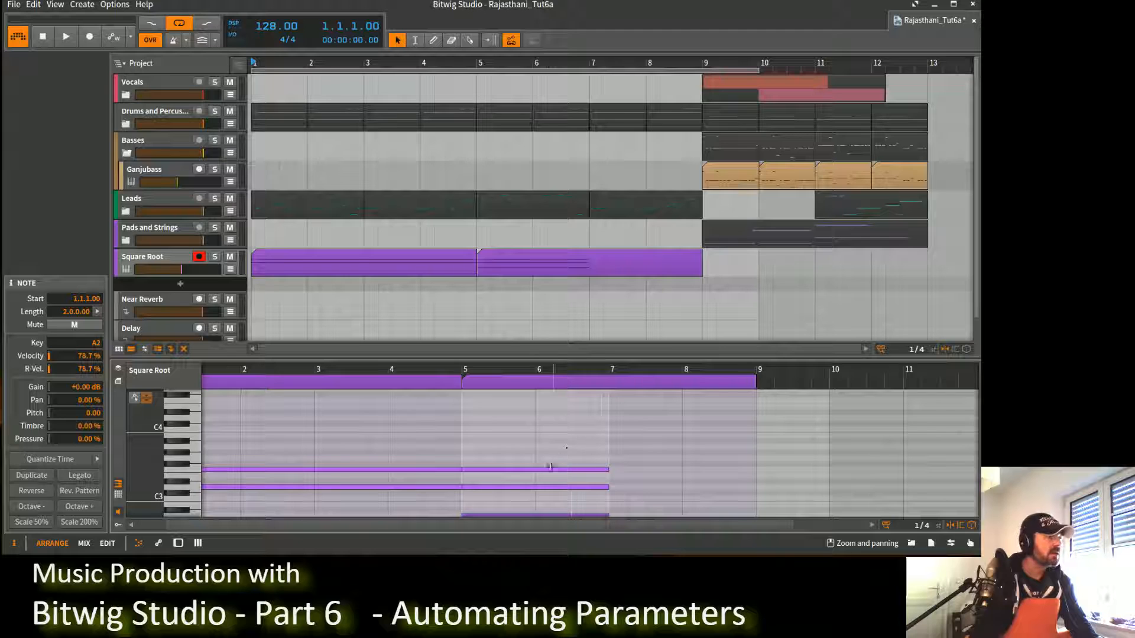
{"action": "left_click_drag", "start_coordinate": [522, 490], "coordinate": [520, 500]}
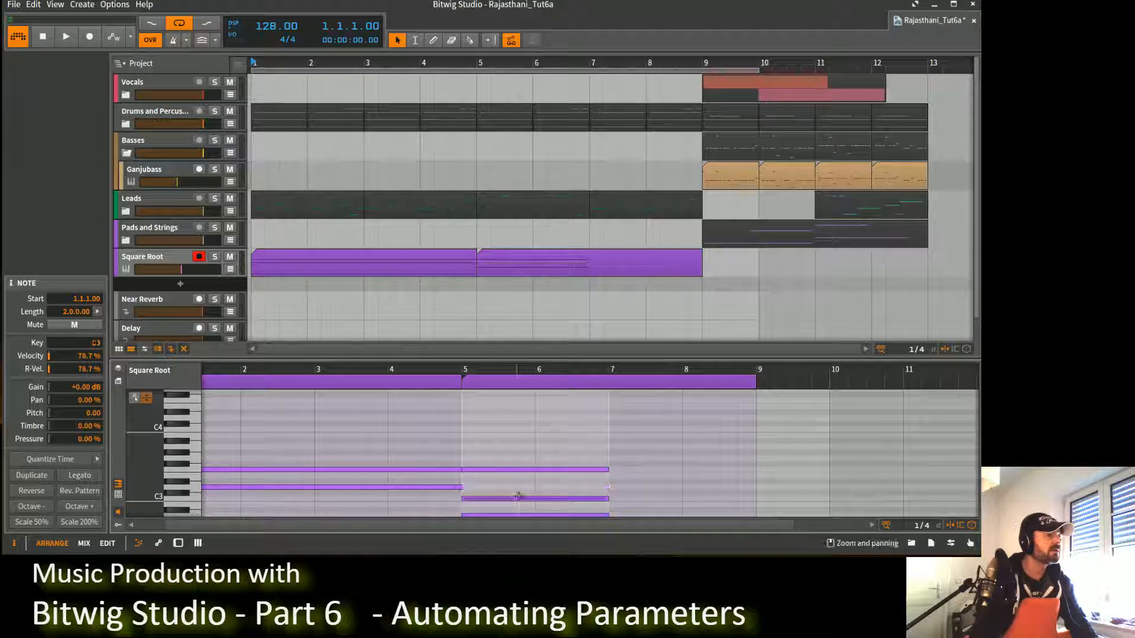
{"action": "left_click", "coordinate": [465, 370]}
{"action": "key", "text": "space"}
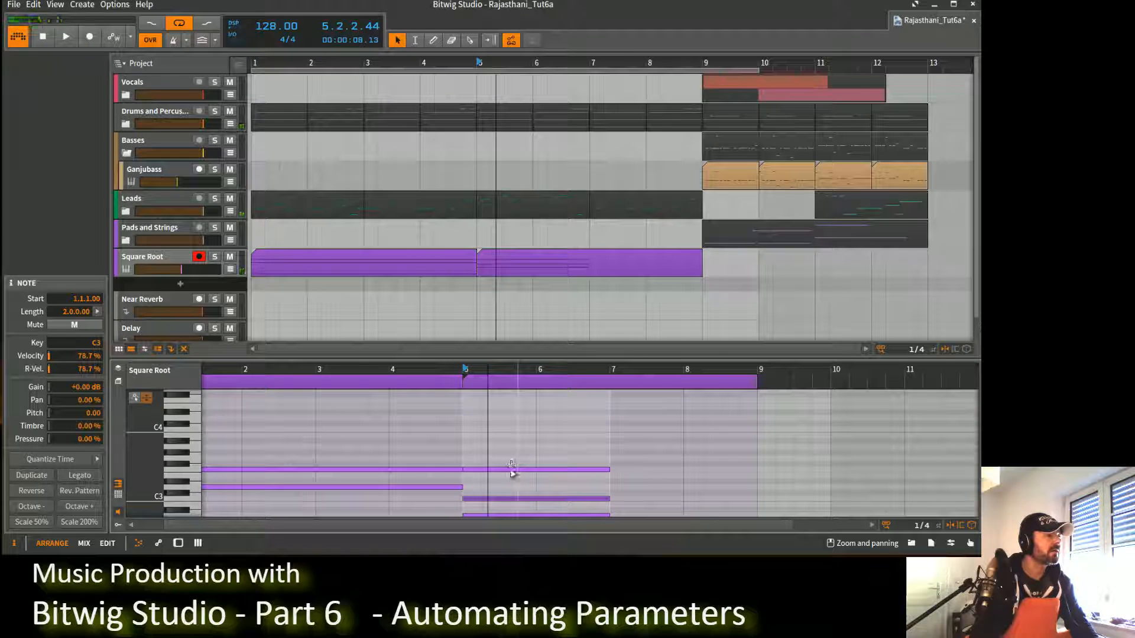
{"action": "left_click_drag", "start_coordinate": [512, 470], "coordinate": [511, 475]}
{"action": "key", "text": "space"}
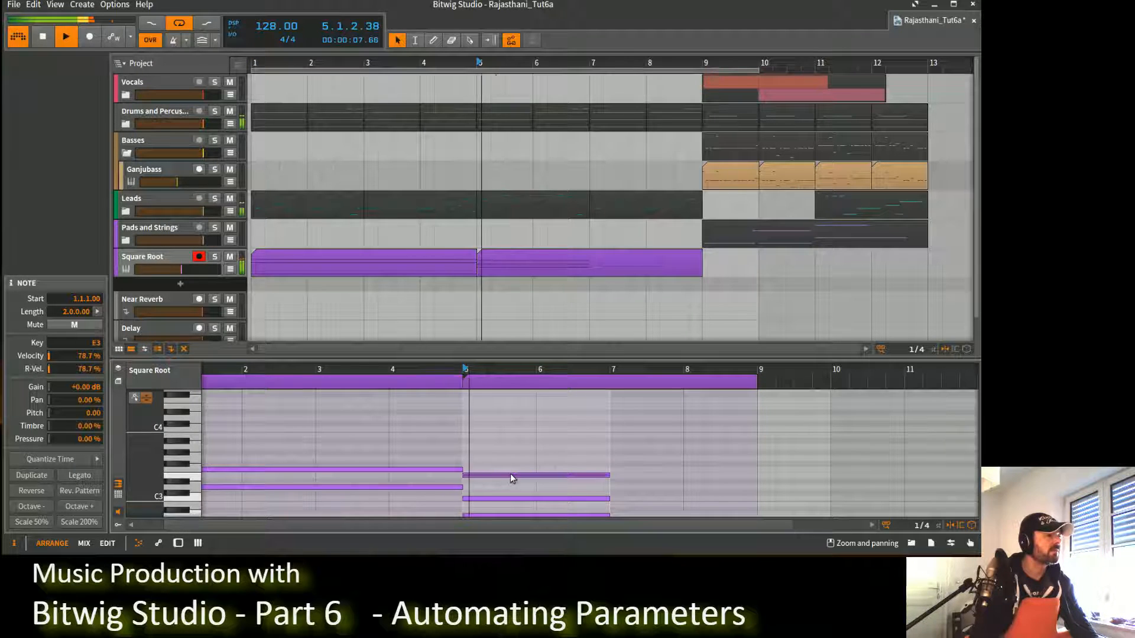
{"action": "key", "text": "space"}
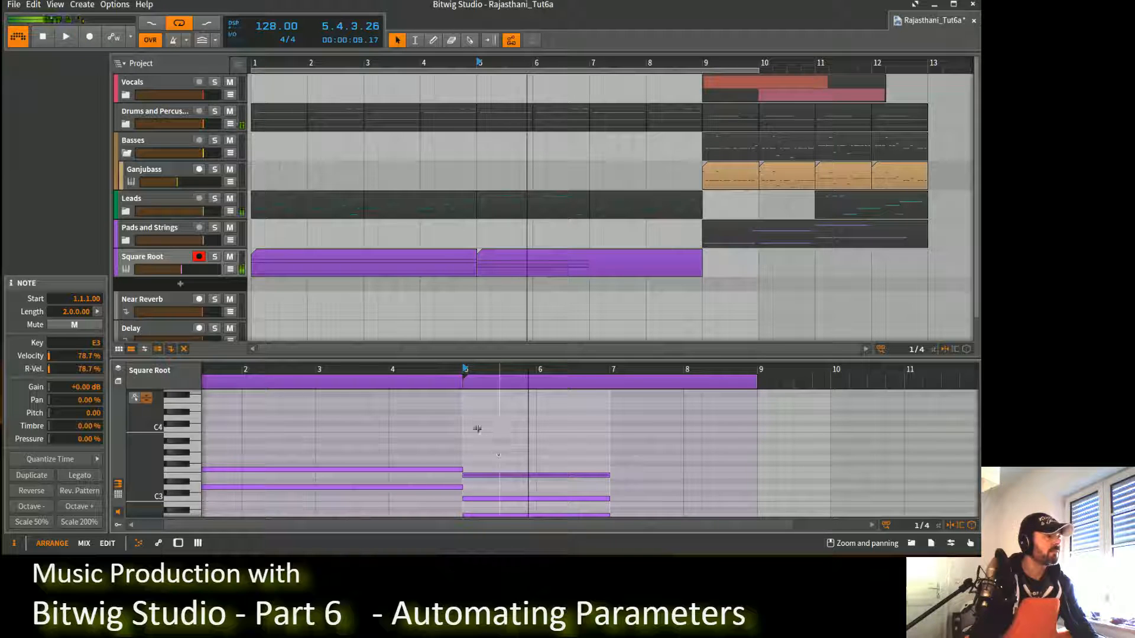
Step: Trim the bar 5 Square Root clip to two bars and place a two-bar copy of the first clip at bar 7
{"action": "left_click_drag", "start_coordinate": [702, 260], "coordinate": [589, 260]}
{"action": "left_click", "coordinate": [438, 265]}
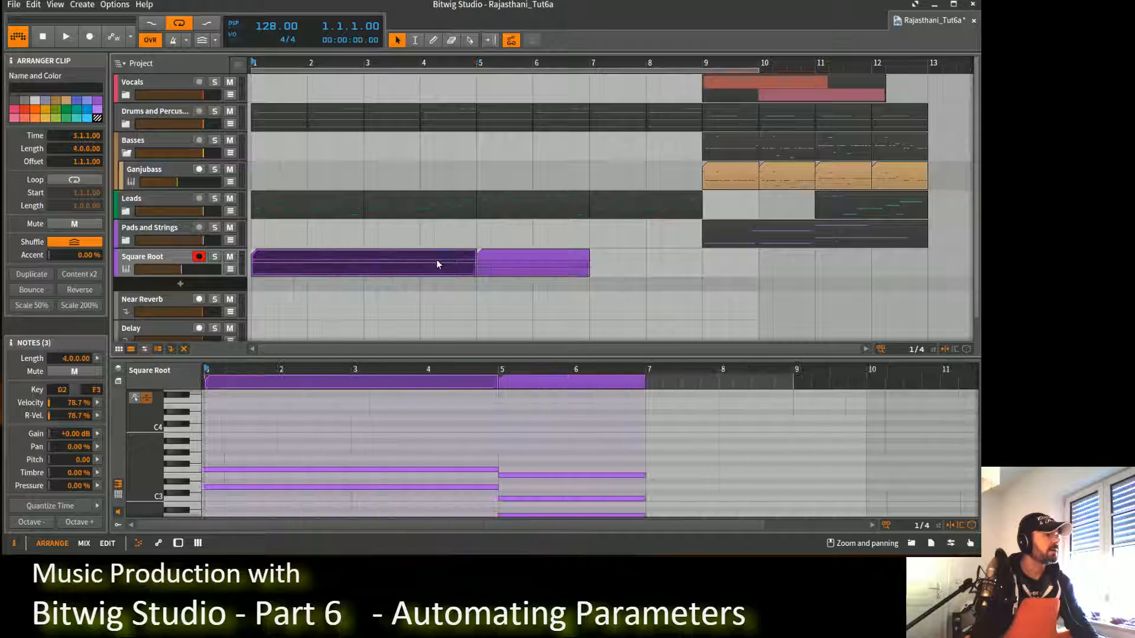
{"action": "left_click_drag", "start_coordinate": [307, 258], "coordinate": [648, 266]}
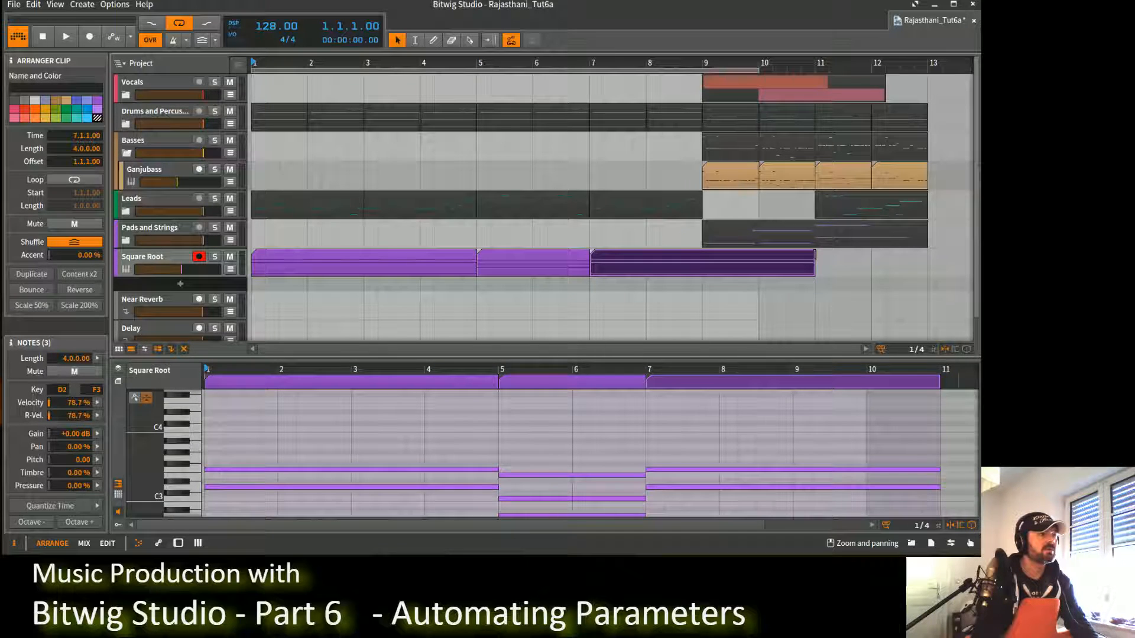
{"action": "left_click_drag", "start_coordinate": [813, 266], "coordinate": [699, 269]}
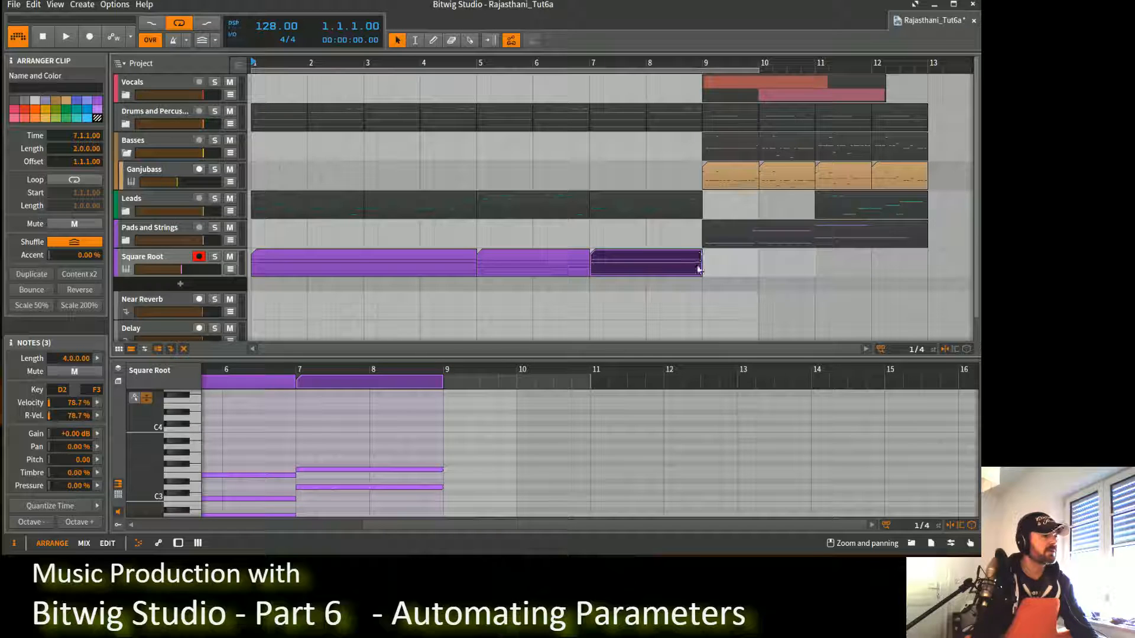
Step: Play the arrangement from bar 1 to check the Square Root chords against the other tracks
{"action": "left_click_drag", "start_coordinate": [532, 233], "coordinate": [439, 190]}
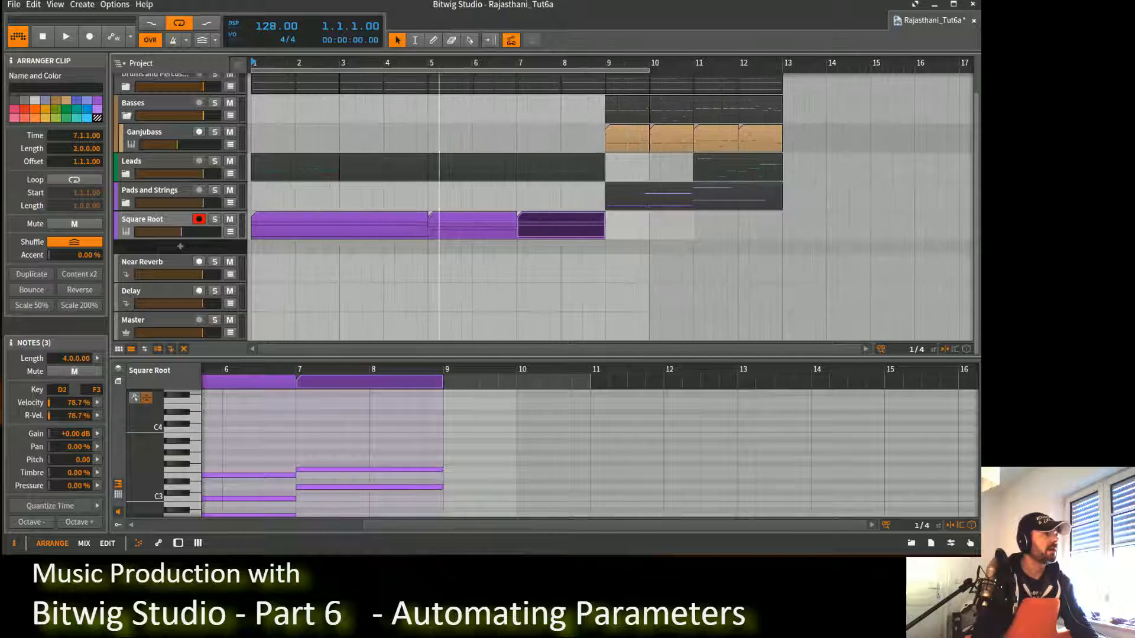
{"action": "key", "text": "space"}
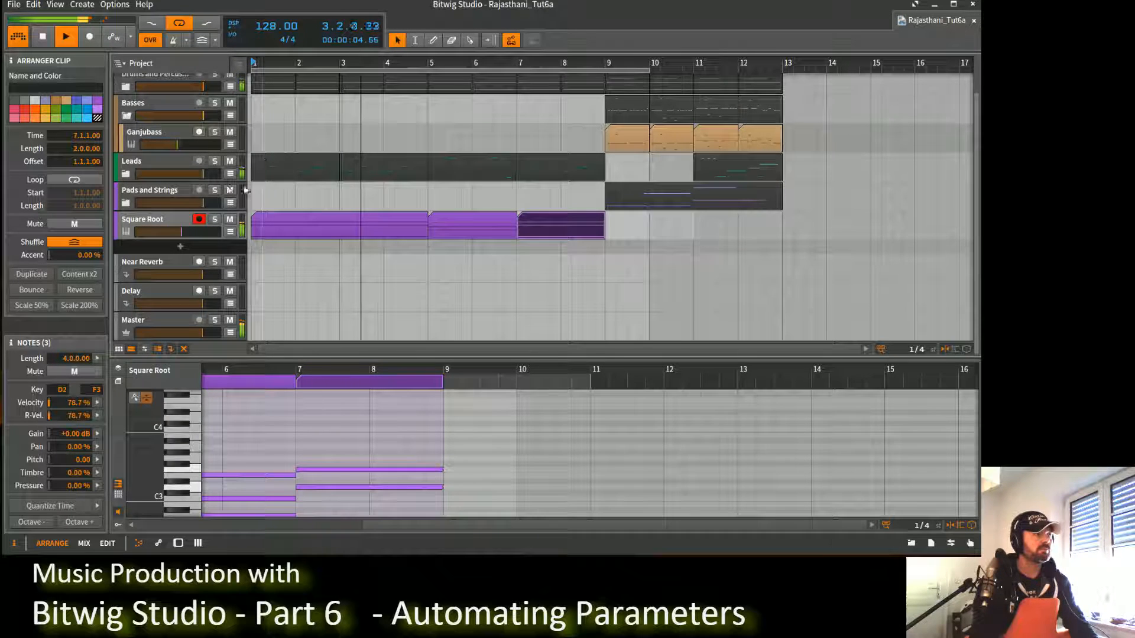
{"action": "key", "text": "space"}
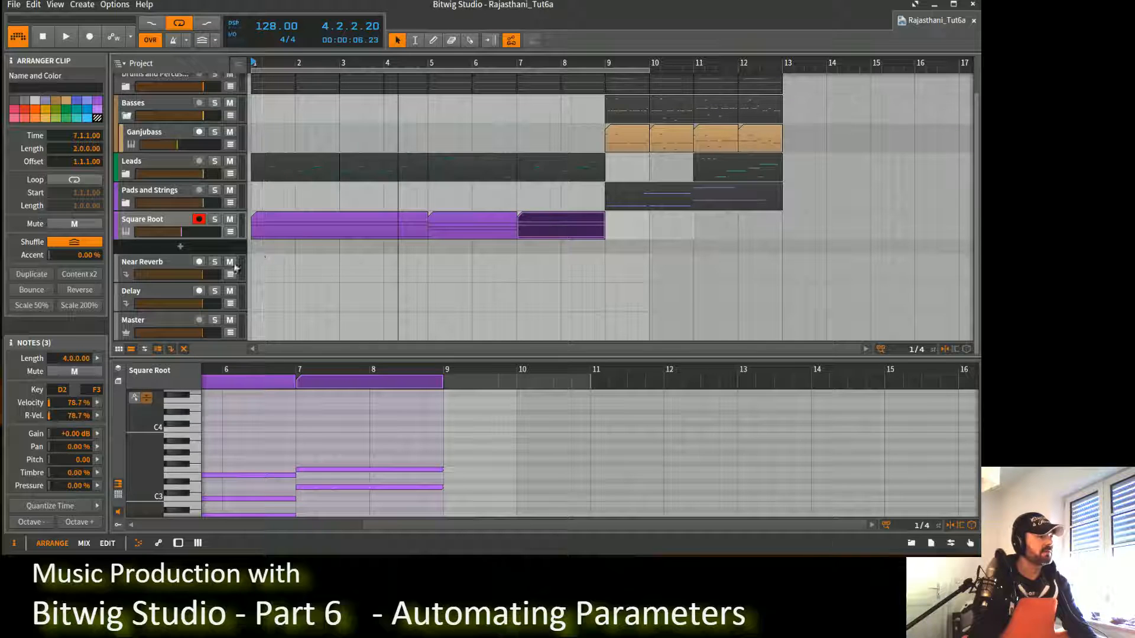
Step: Insert Bitwig's Step MOD after the Polysynth in the Square Root device chain and set it to 16 steps
{"action": "key", "text": "d"}
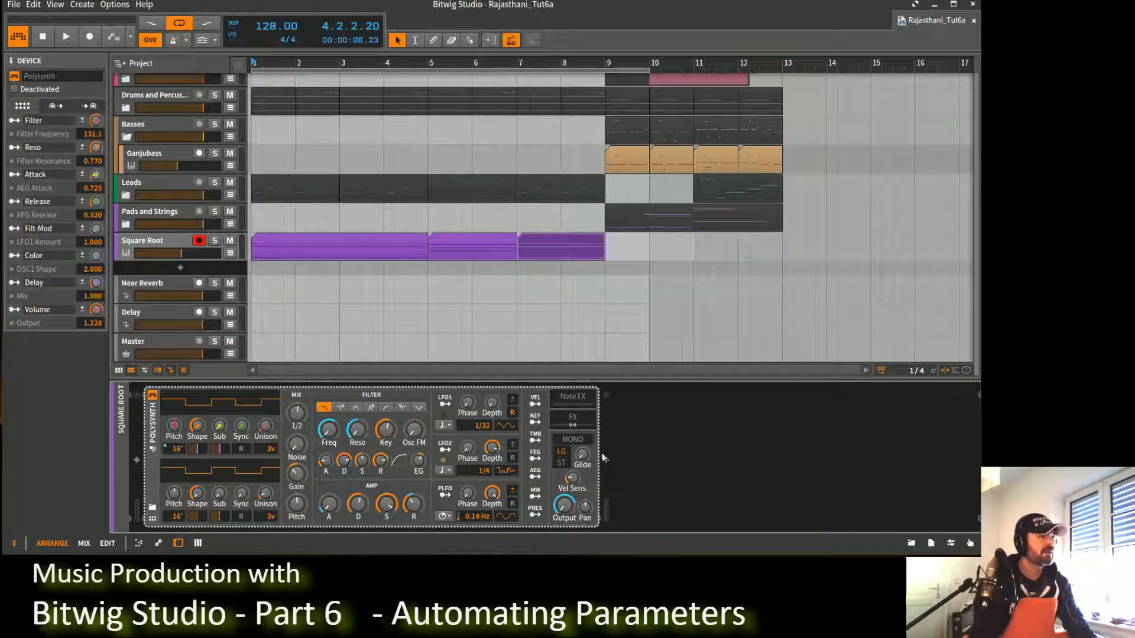
{"action": "left_click", "coordinate": [608, 461]}
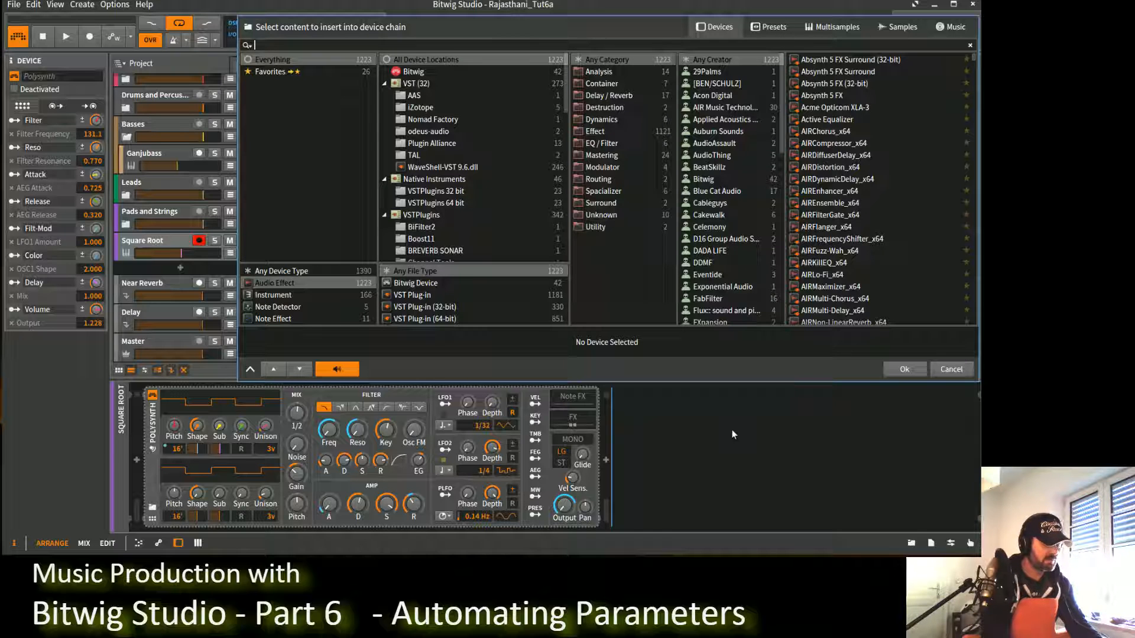
{"action": "type", "text": "lfo"}
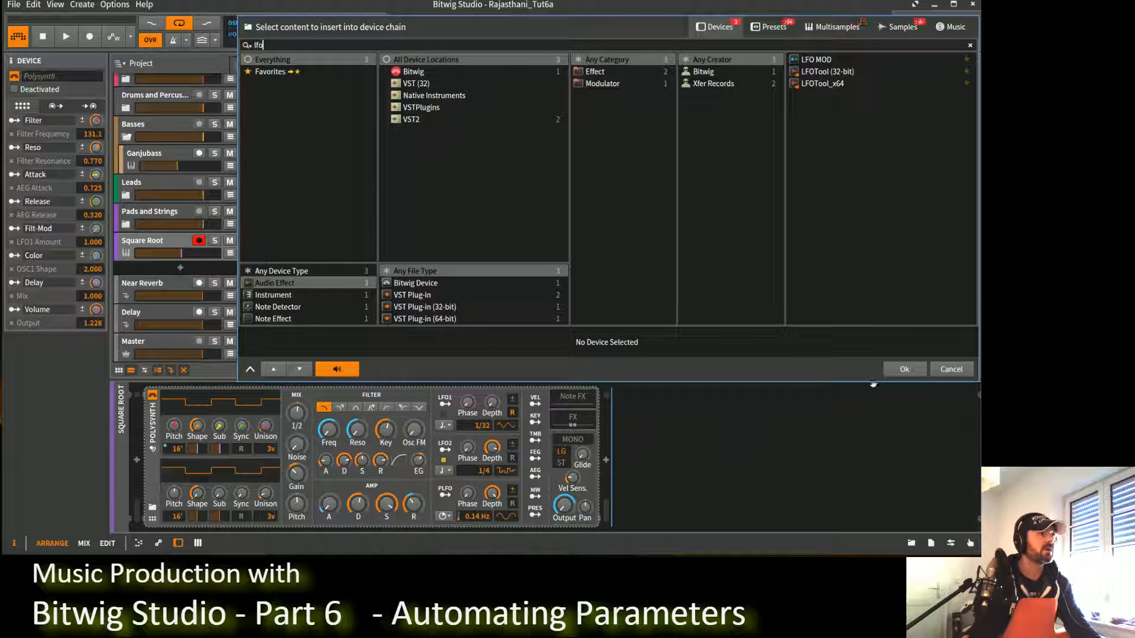
{"action": "left_click", "coordinate": [700, 74]}
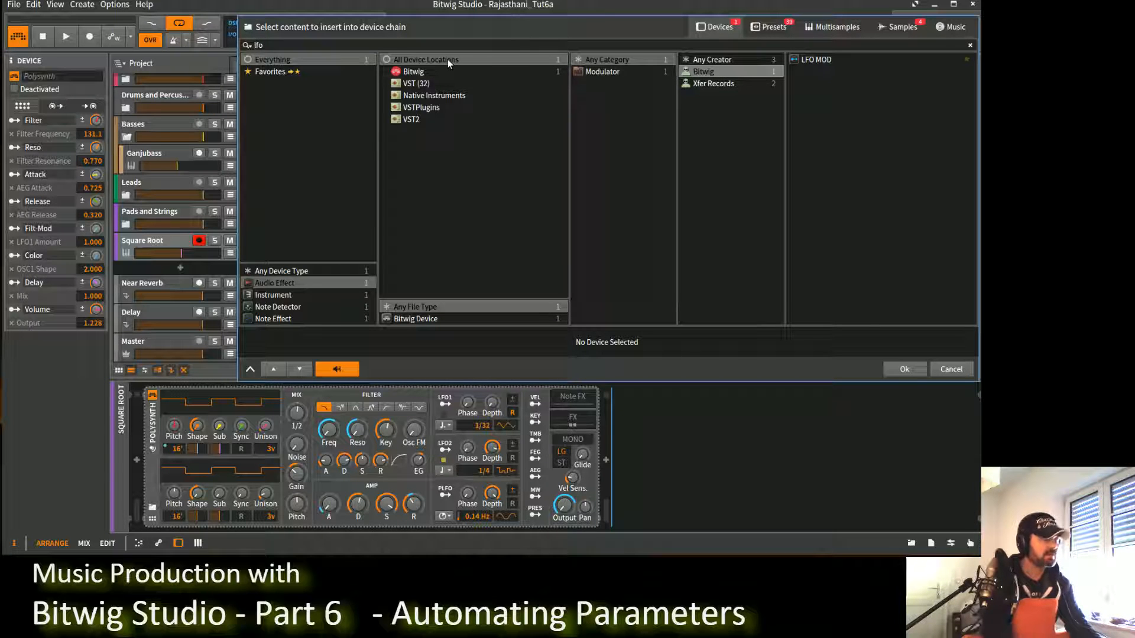
{"action": "left_click", "coordinate": [432, 44]}
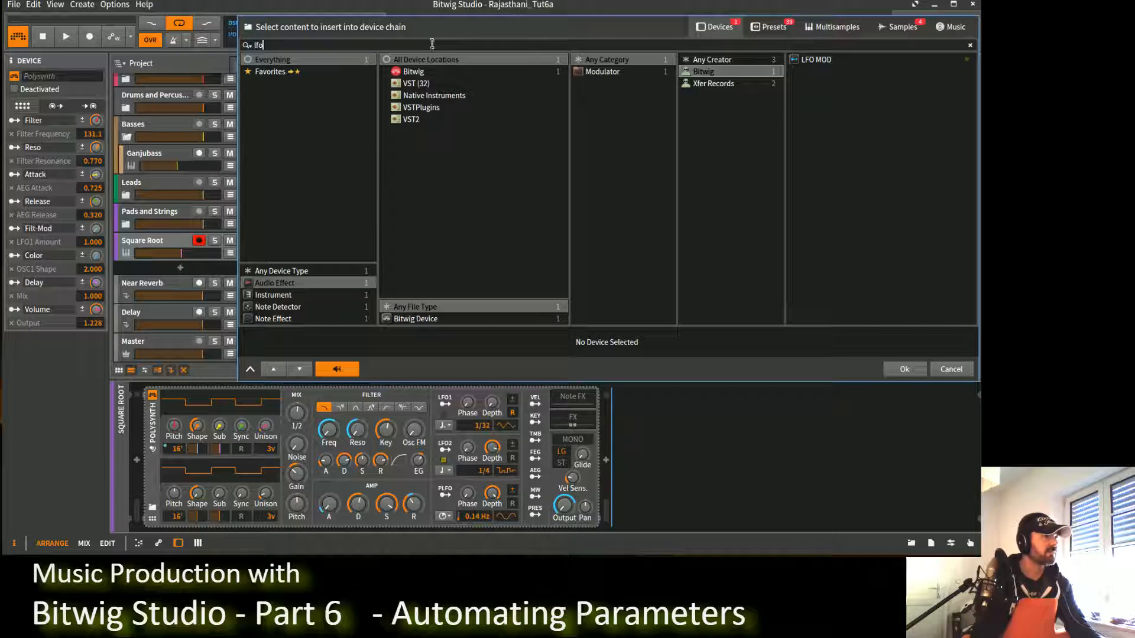
{"action": "key", "text": "BackSpace"}
{"action": "key", "text": "BackSpace"}
{"action": "key", "text": "BackSpace"}
{"action": "type", "text": "step"}
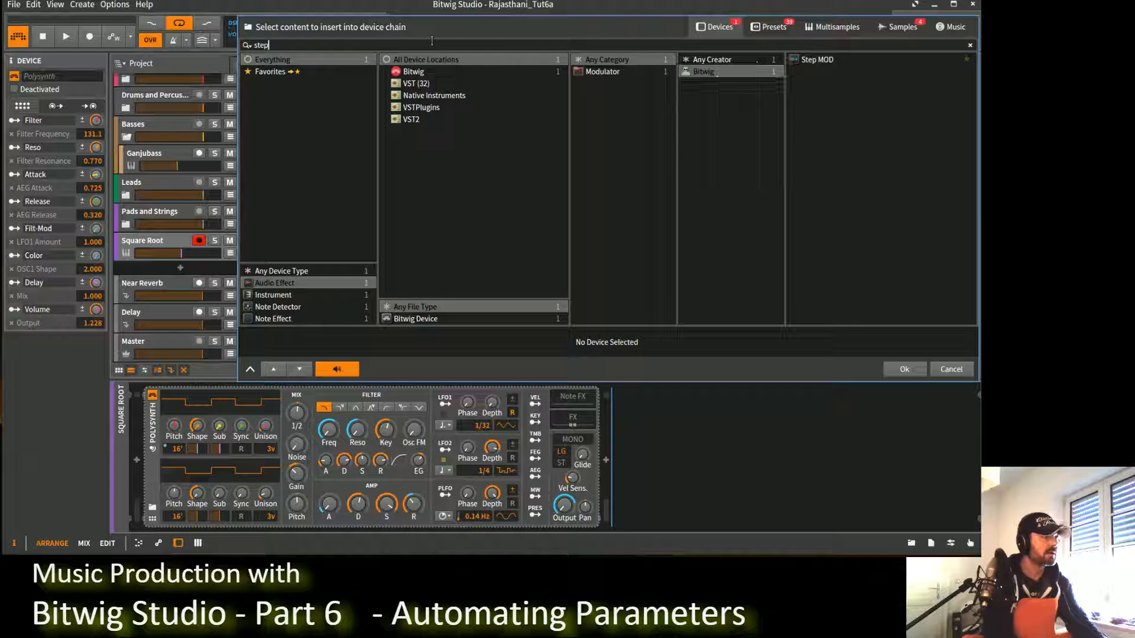
{"action": "double_click", "coordinate": [834, 64]}
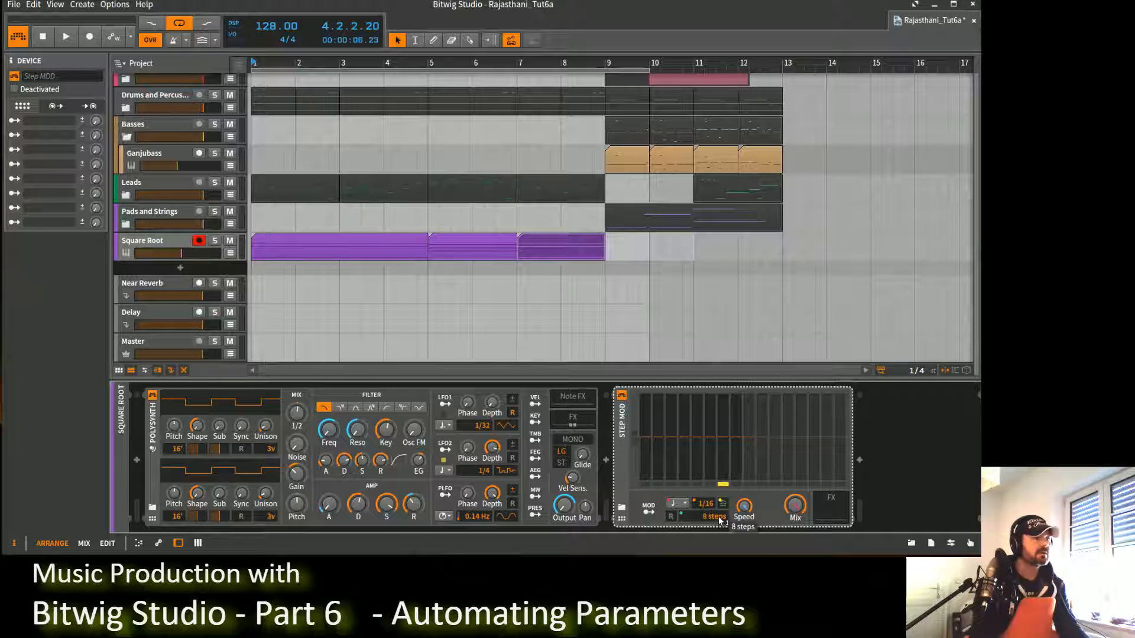
{"action": "left_click_drag", "start_coordinate": [720, 520], "coordinate": [720, 470]}
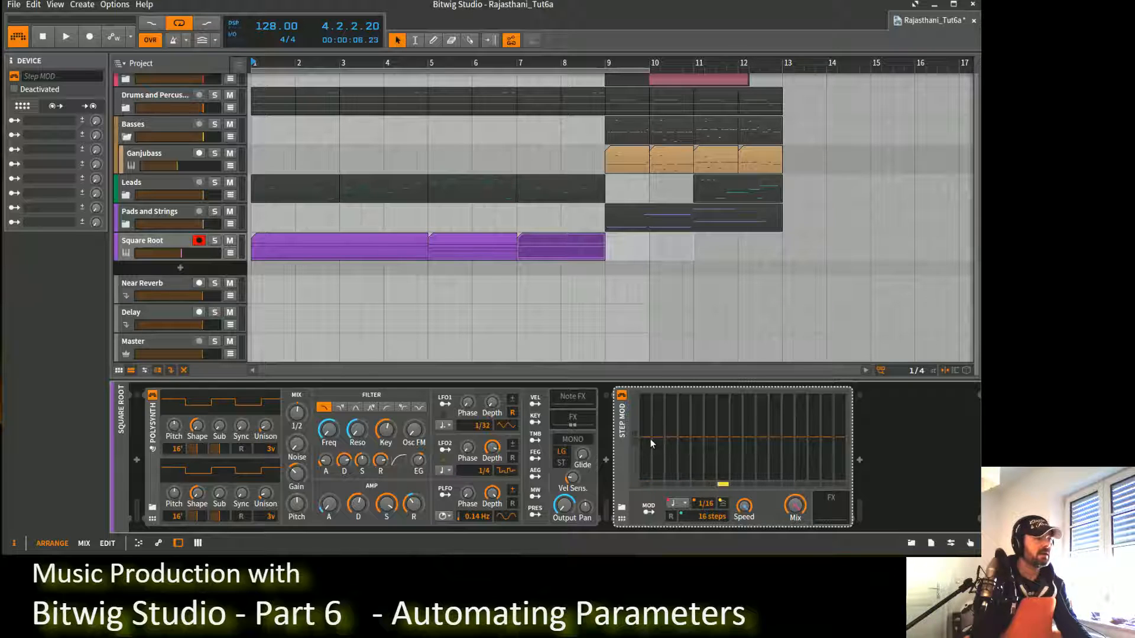
{"action": "mouse_move", "coordinate": [647, 444]}
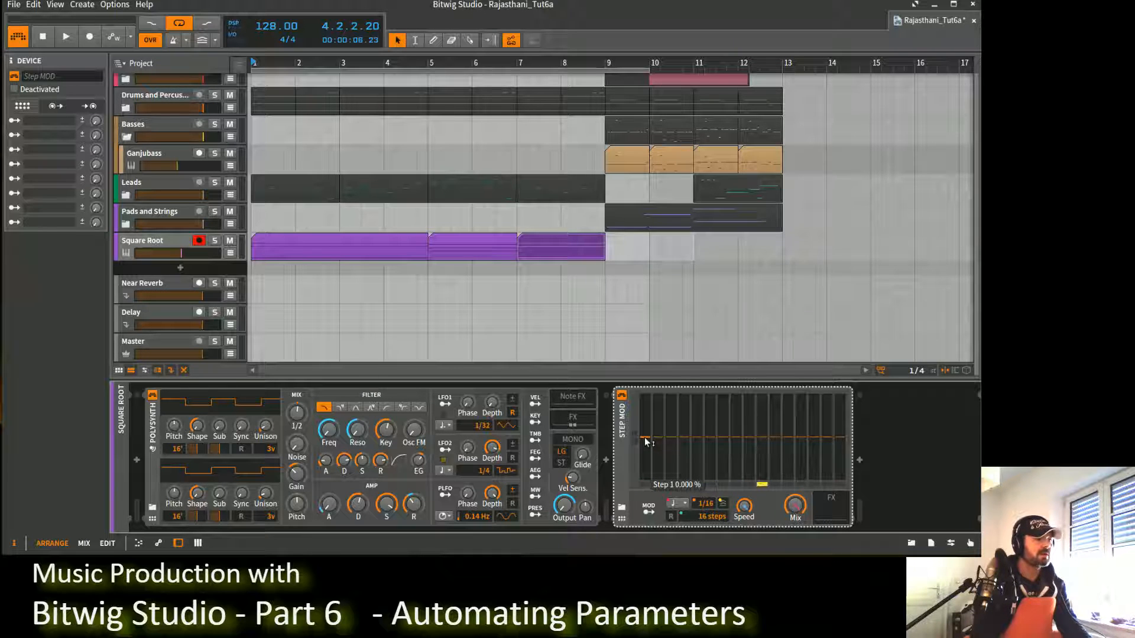
Step: Raise Step MOD steps 1, 3, 5 and 7, pull step 4 below zero, reset step 8 to zero, and audition playback
{"action": "left_click_drag", "start_coordinate": [648, 443], "coordinate": [645, 407]}
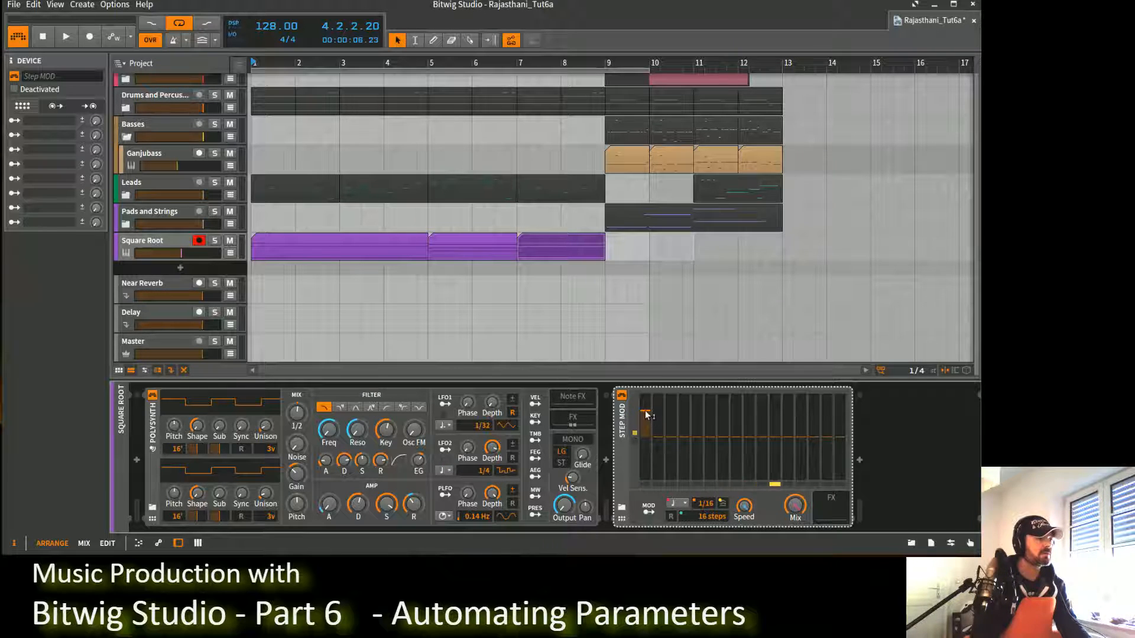
{"action": "left_click_drag", "start_coordinate": [674, 441], "coordinate": [672, 402]}
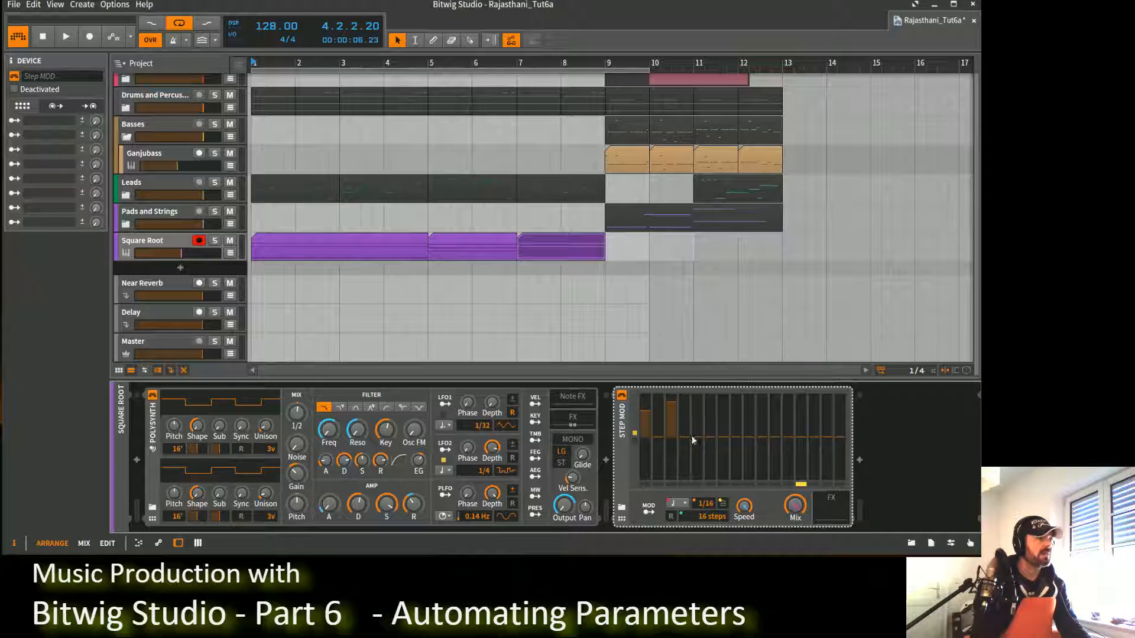
{"action": "left_click_drag", "start_coordinate": [697, 441], "coordinate": [697, 408]}
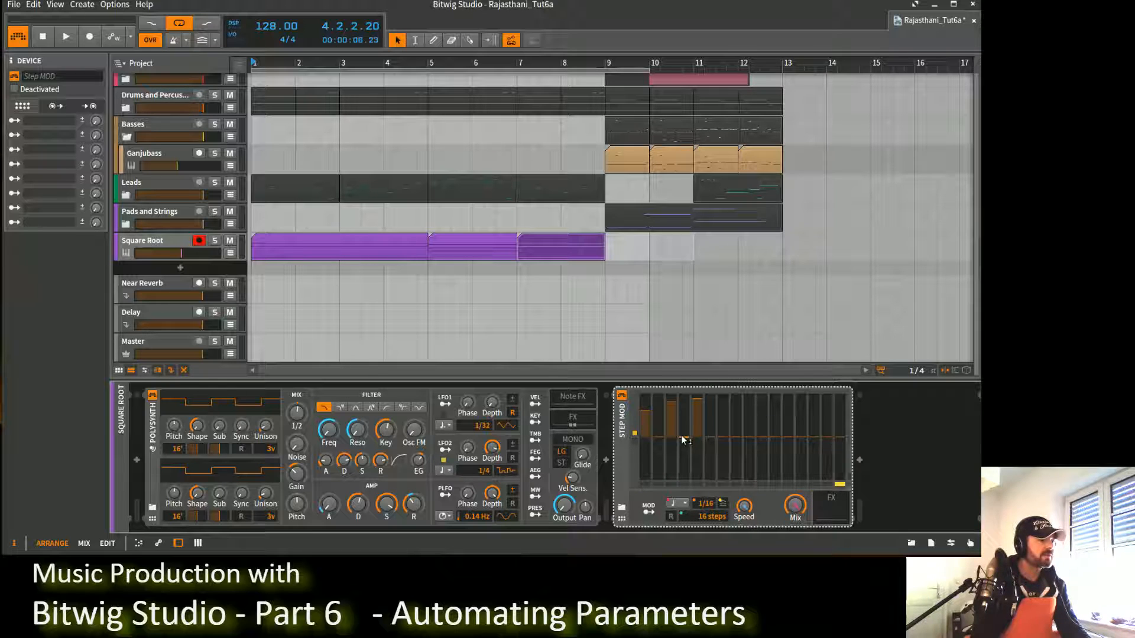
{"action": "mouse_move", "coordinate": [684, 440]}
{"action": "mouse_move", "coordinate": [684, 440]}
{"action": "left_mouse_down"}
{"action": "mouse_move", "coordinate": [684, 452]}
{"action": "mouse_move", "coordinate": [725, 451]}
{"action": "mouse_move", "coordinate": [738, 436]}
{"action": "mouse_move", "coordinate": [736, 394]}
{"action": "left_mouse_up"}
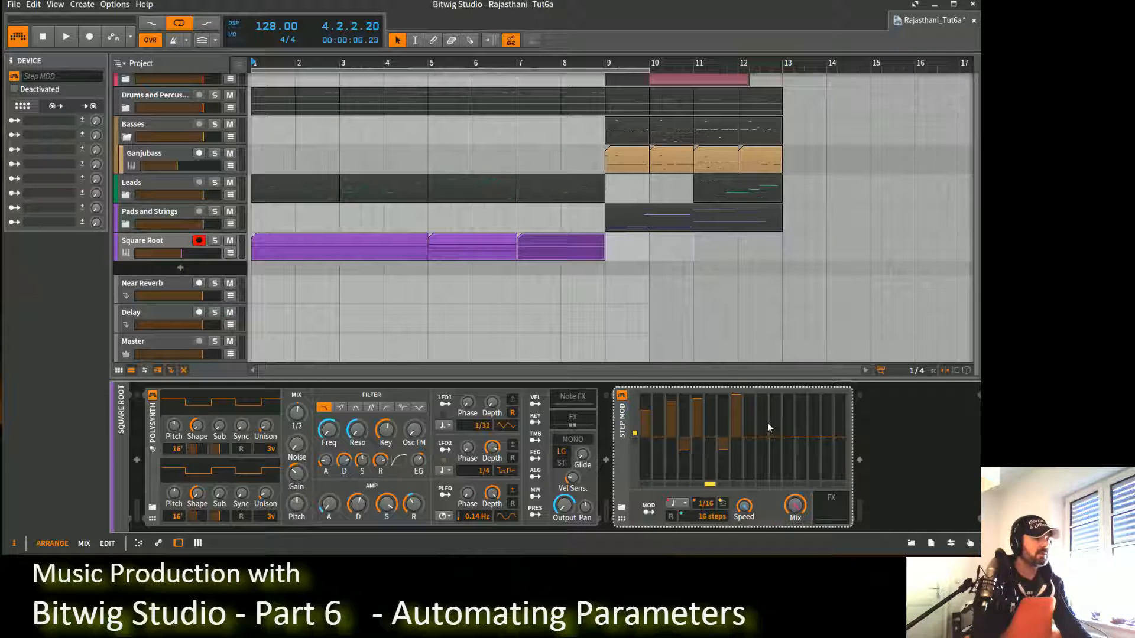
{"action": "double_click", "coordinate": [722, 453]}
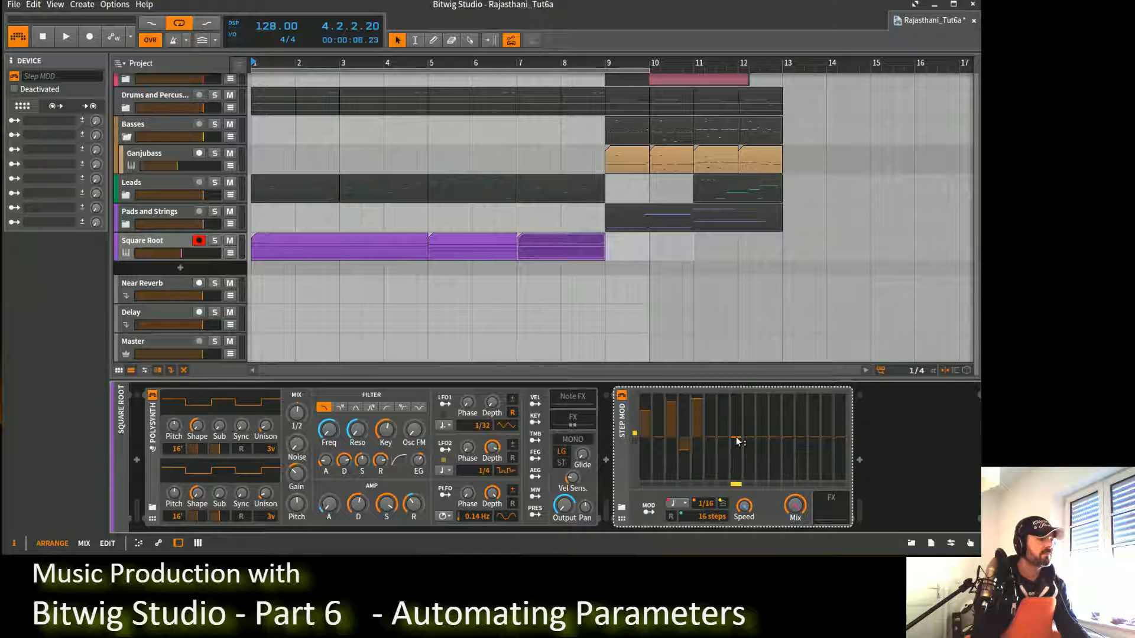
{"action": "double_click", "coordinate": [736, 401]}
{"action": "left_click_drag", "start_coordinate": [722, 443], "coordinate": [723, 395]}
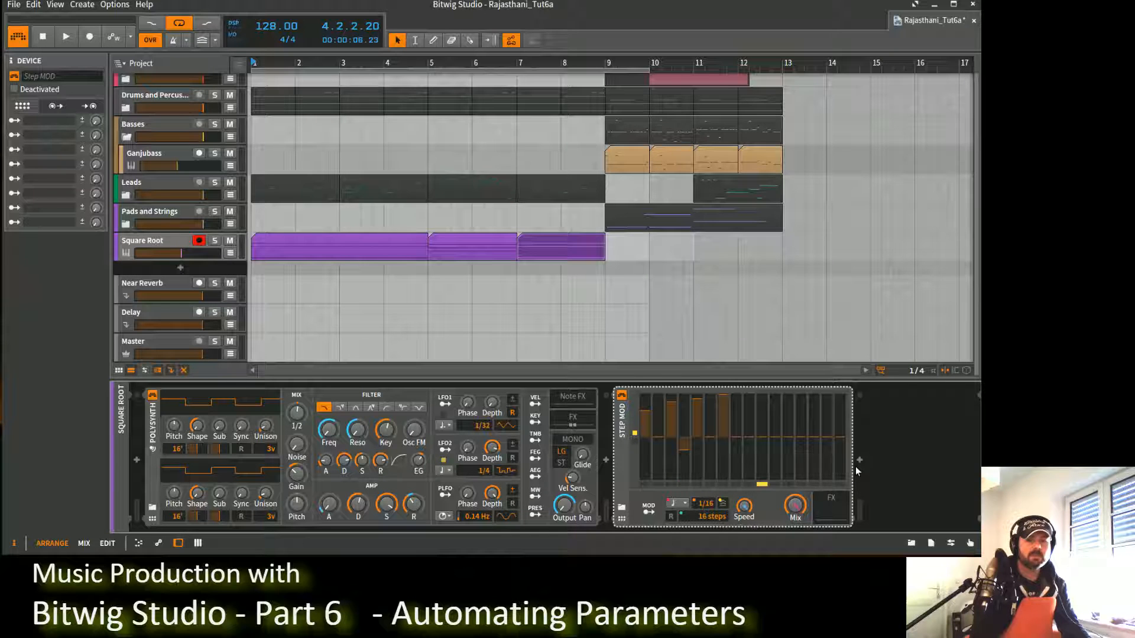
{"action": "key", "text": "space"}
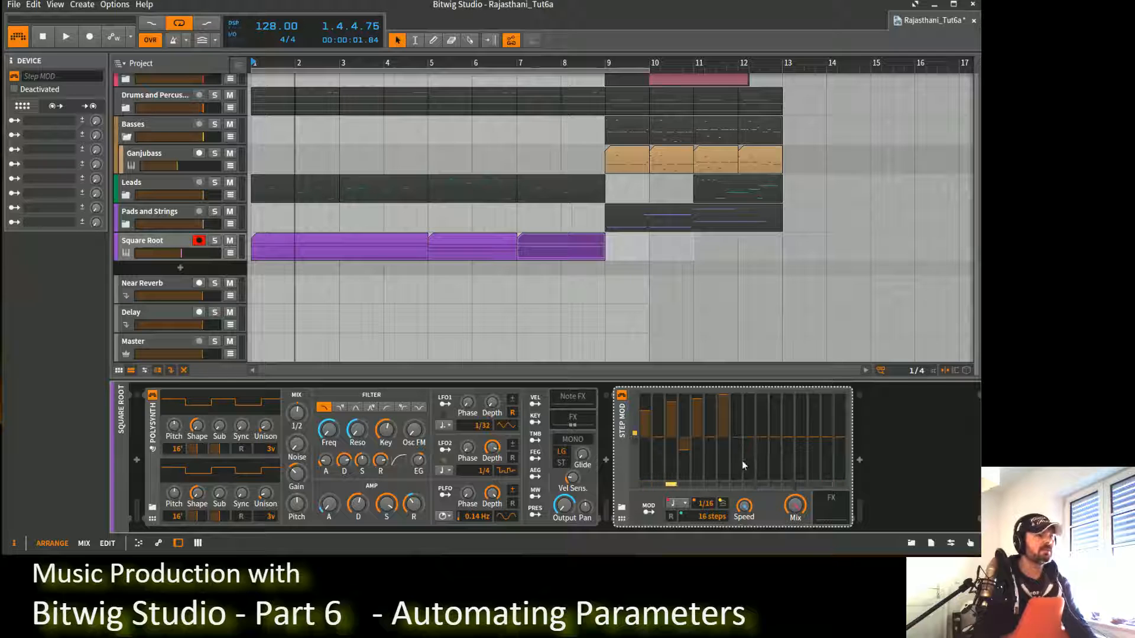
Step: Insert Bitwig's Tool device into the Step MOD's FX chain
{"action": "left_click", "coordinate": [840, 511]}
{"action": "left_click", "coordinate": [860, 463]}
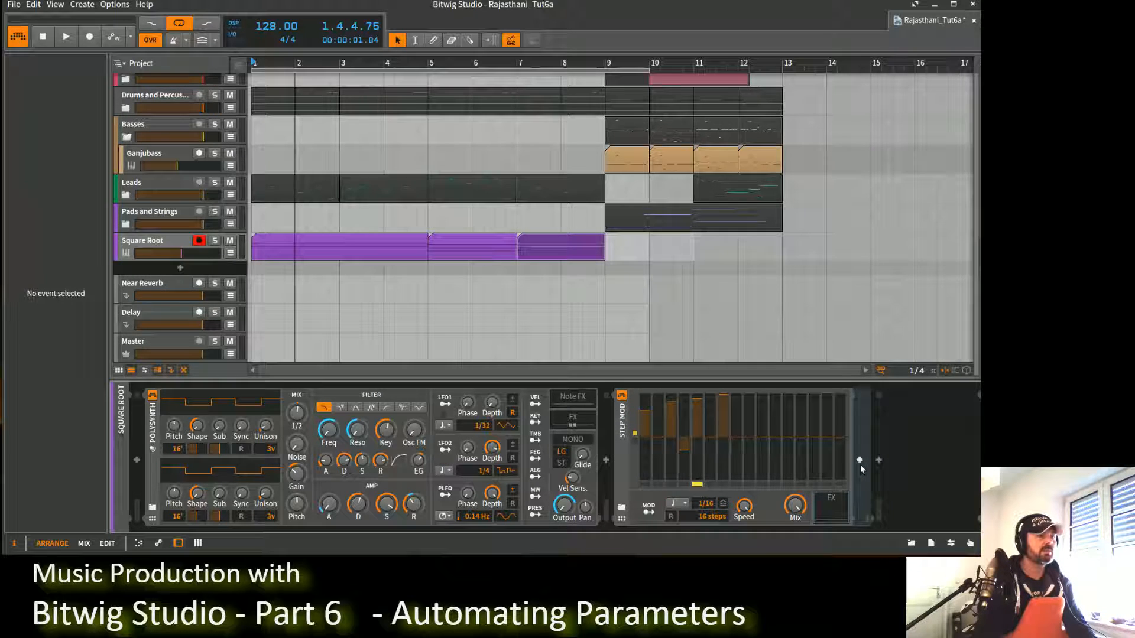
{"action": "type", "text": "tool"}
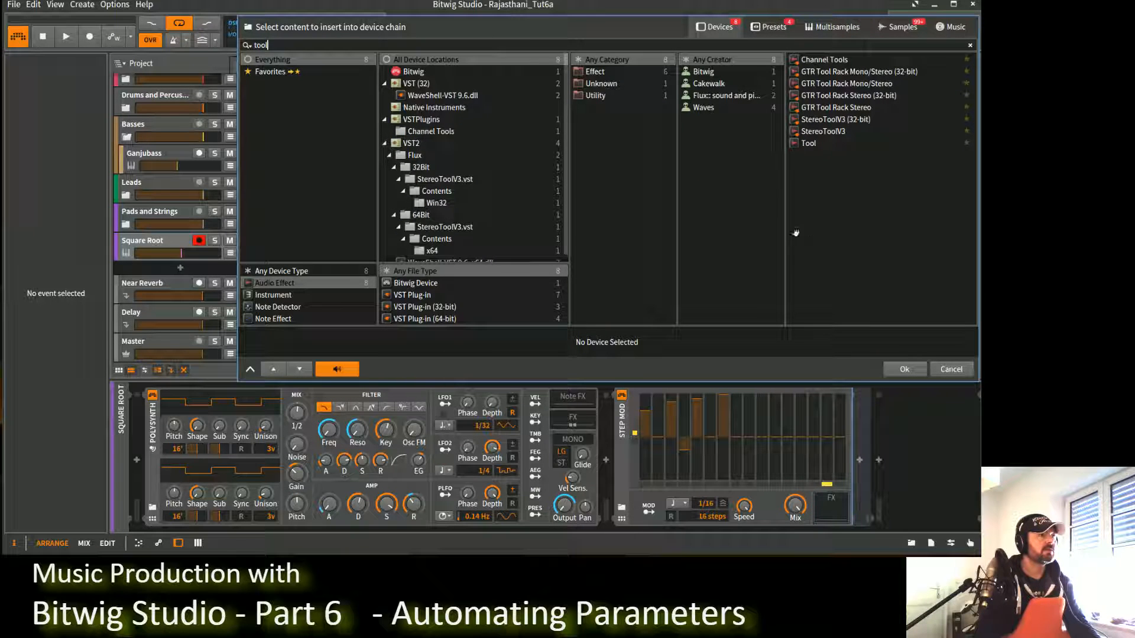
{"action": "left_click", "coordinate": [809, 143]}
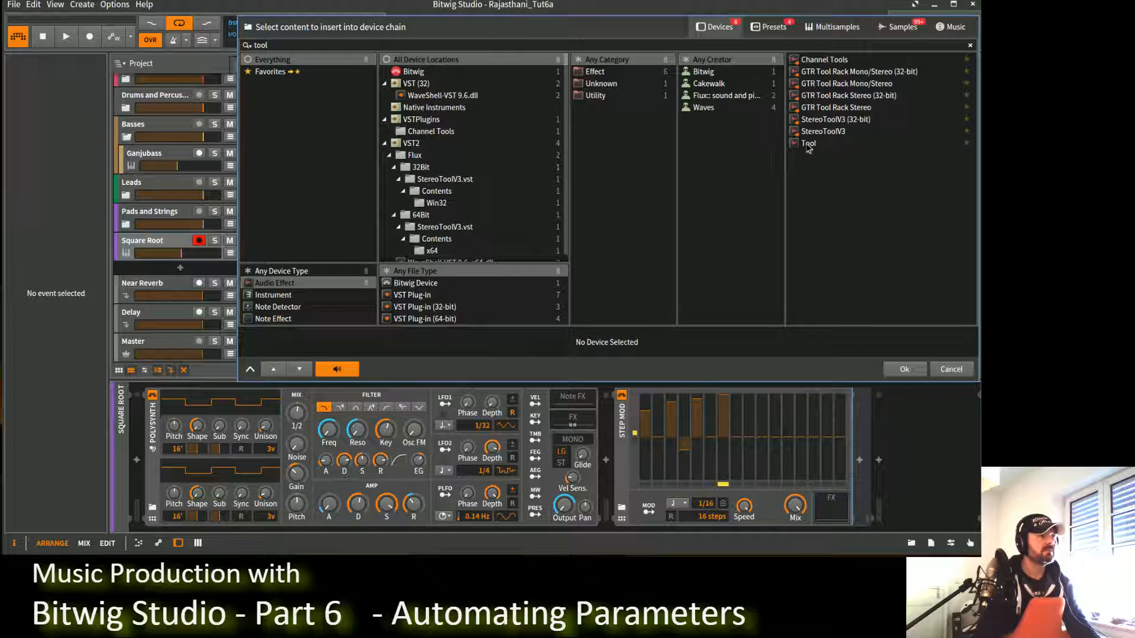
{"action": "left_click", "coordinate": [905, 369]}
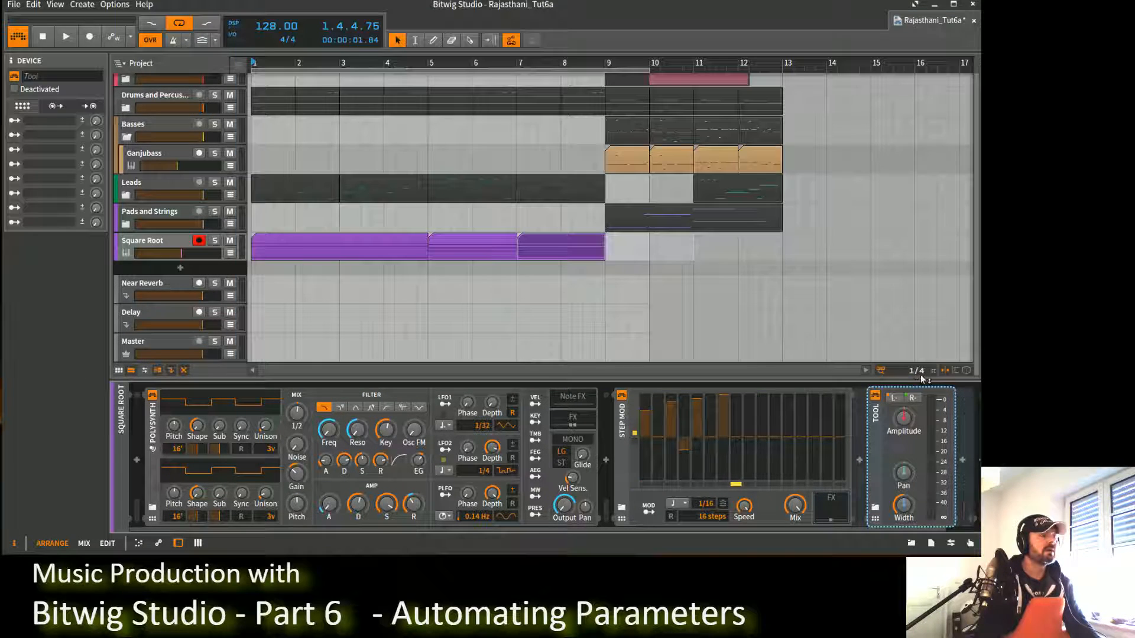
Step: Lower the Tool's Amplitude and assign the Step MOD to raise it, auditioning the rhythmic gating from bar 1
{"action": "left_click_drag", "start_coordinate": [905, 417], "coordinate": [905, 440]}
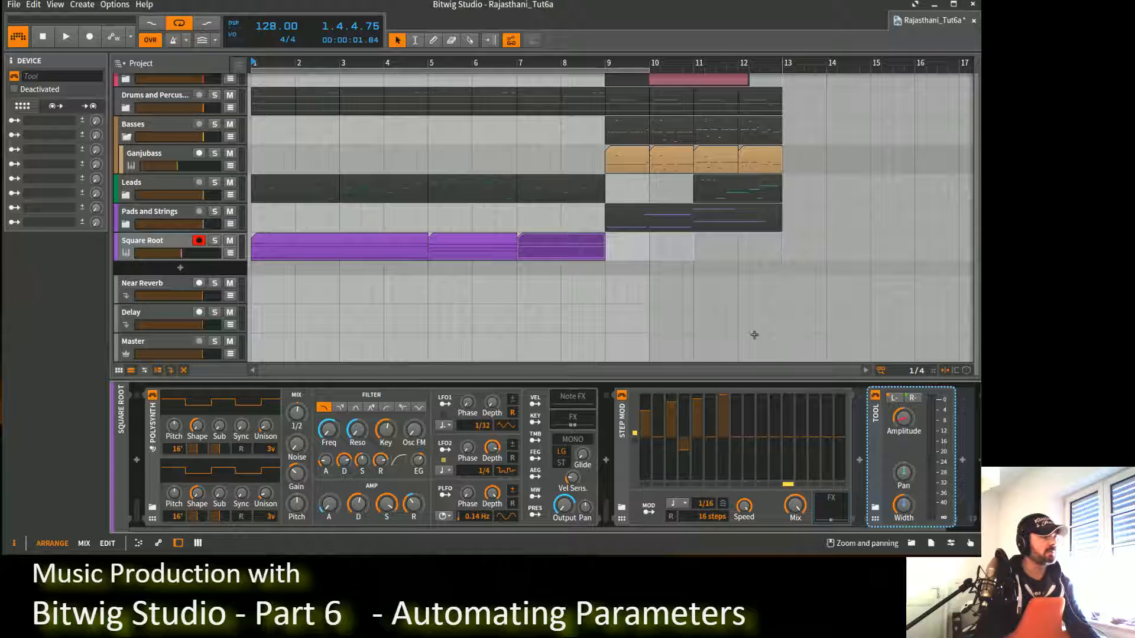
{"action": "key", "text": "space"}
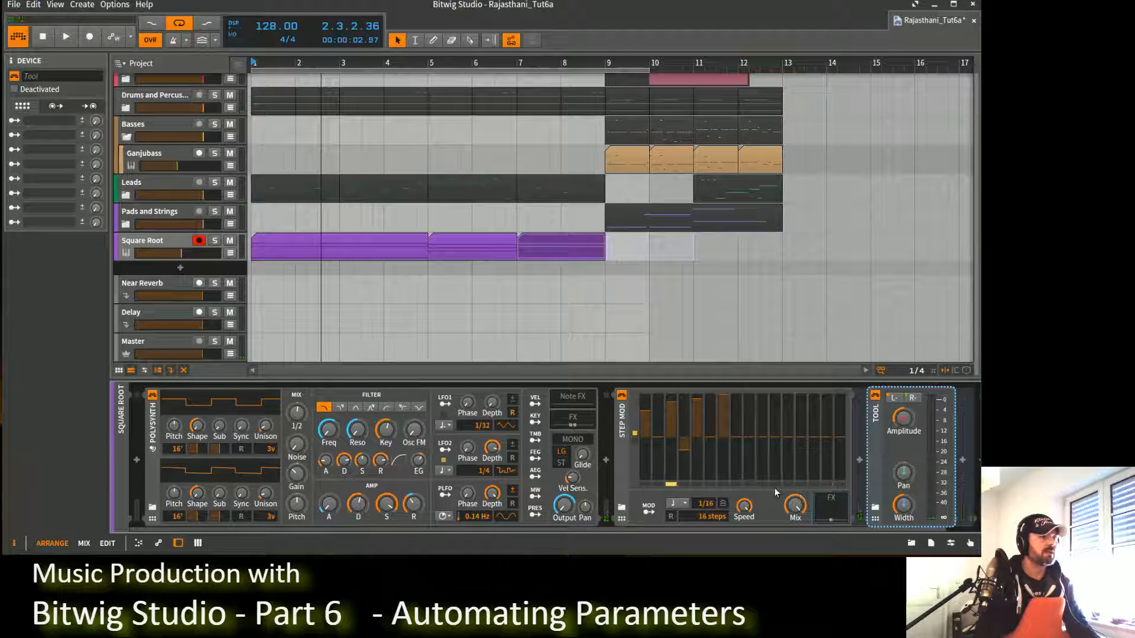
{"action": "left_click", "coordinate": [649, 512]}
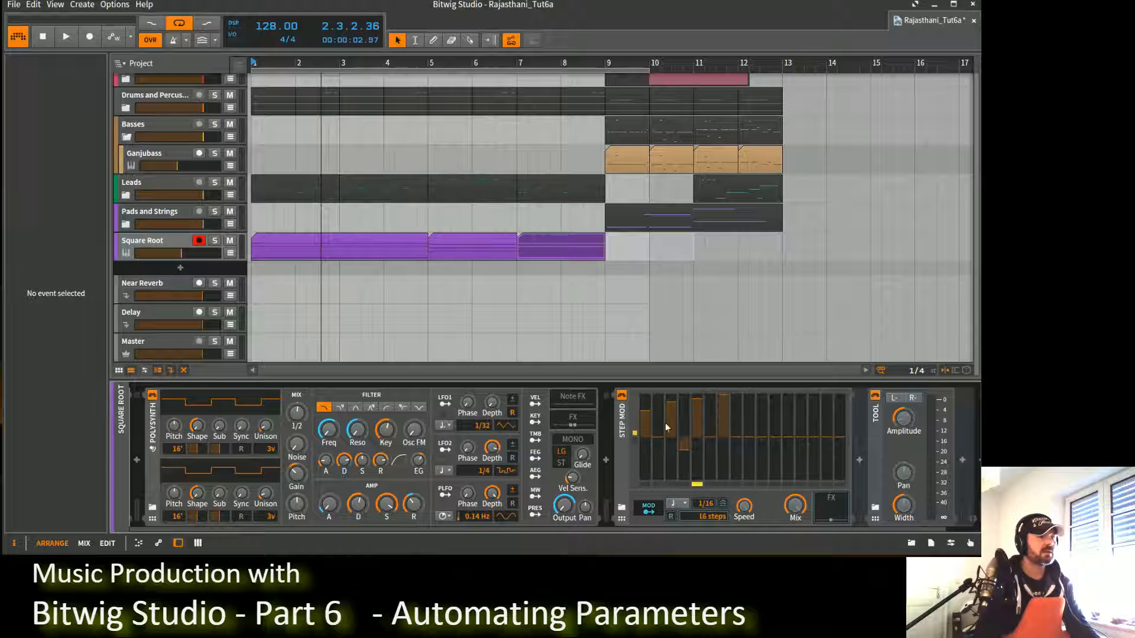
{"action": "left_click_drag", "start_coordinate": [904, 418], "coordinate": [904, 399]}
{"action": "key", "text": "space"}
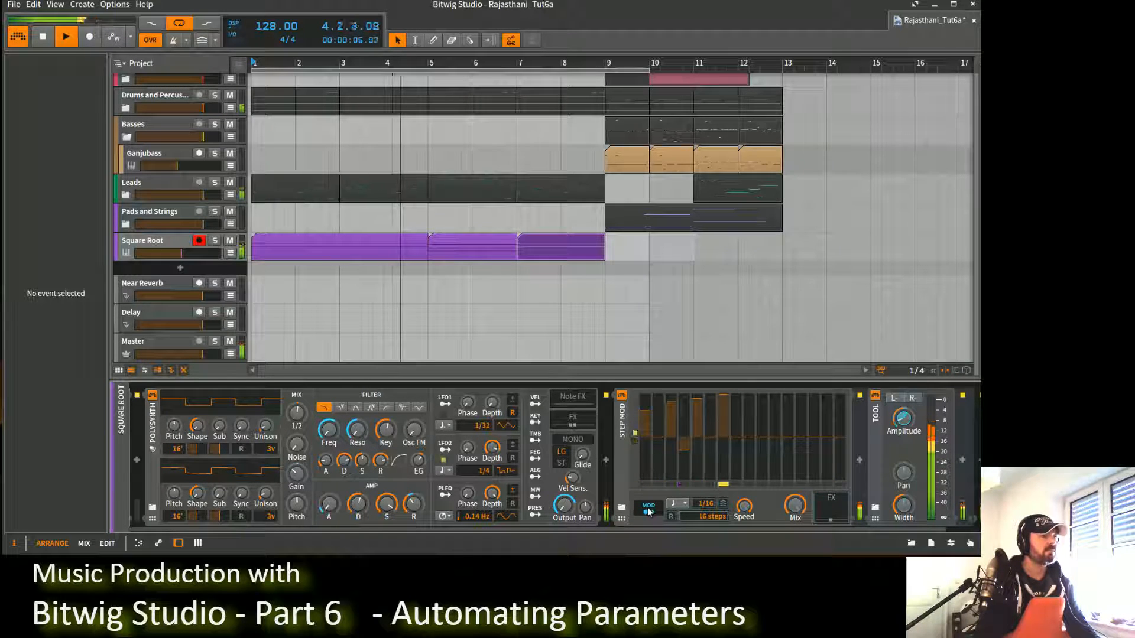
{"action": "key", "text": "space"}
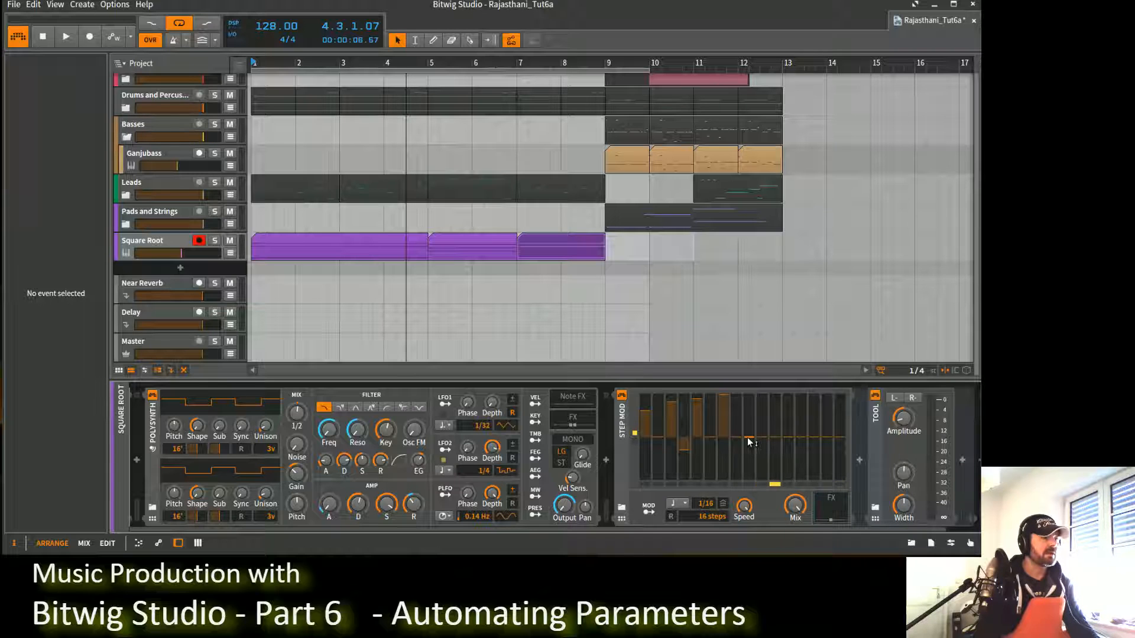
Step: Raise Step MOD steps 8, 9, 11 and 13 to 16, with step 11 at about 67%, and audition the pattern
{"action": "mouse_move", "coordinate": [743, 442]}
{"action": "left_mouse_down"}
{"action": "mouse_move", "coordinate": [736, 421]}
{"action": "mouse_move", "coordinate": [750, 441]}
{"action": "mouse_move", "coordinate": [749, 409]}
{"action": "left_mouse_up"}
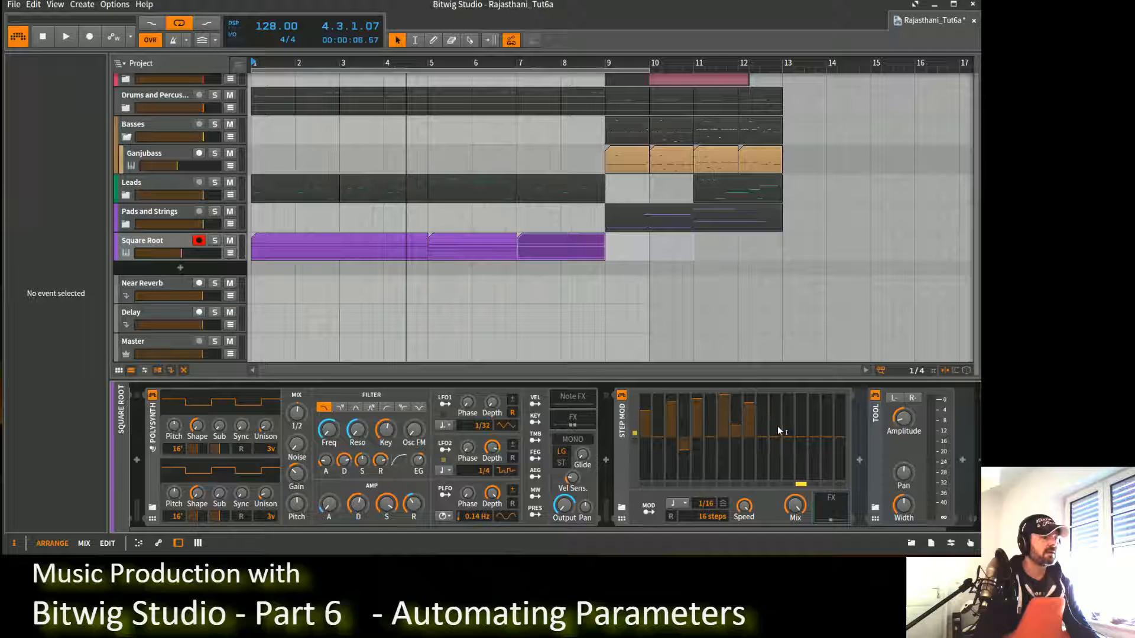
{"action": "left_click_drag", "start_coordinate": [775, 442], "coordinate": [774, 403]}
{"action": "key", "text": "space"}
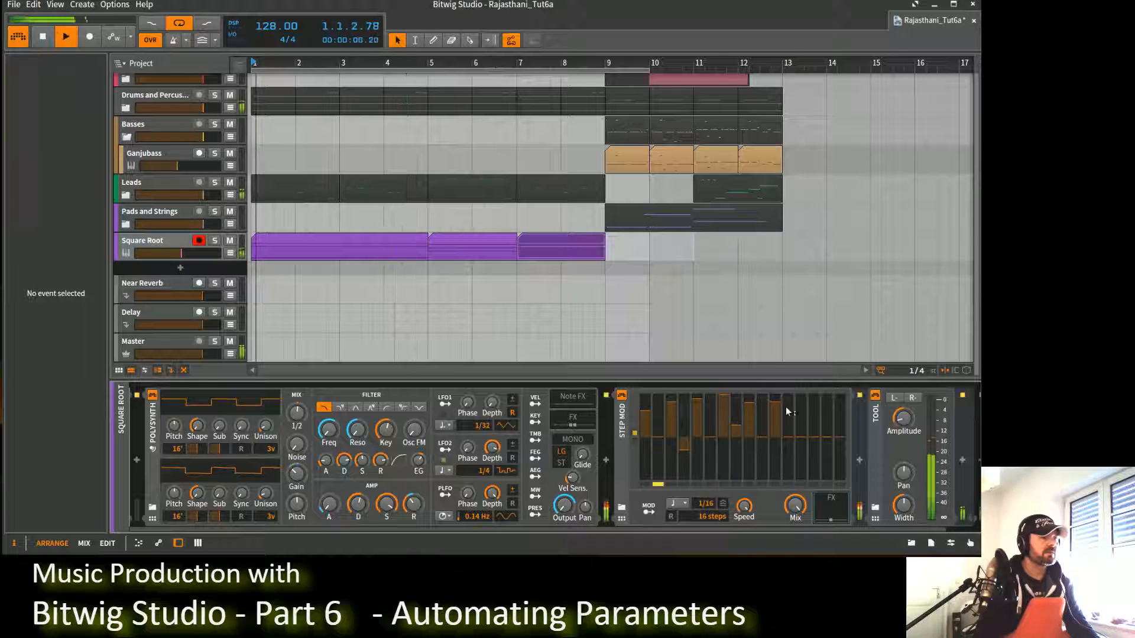
{"action": "key", "text": "space"}
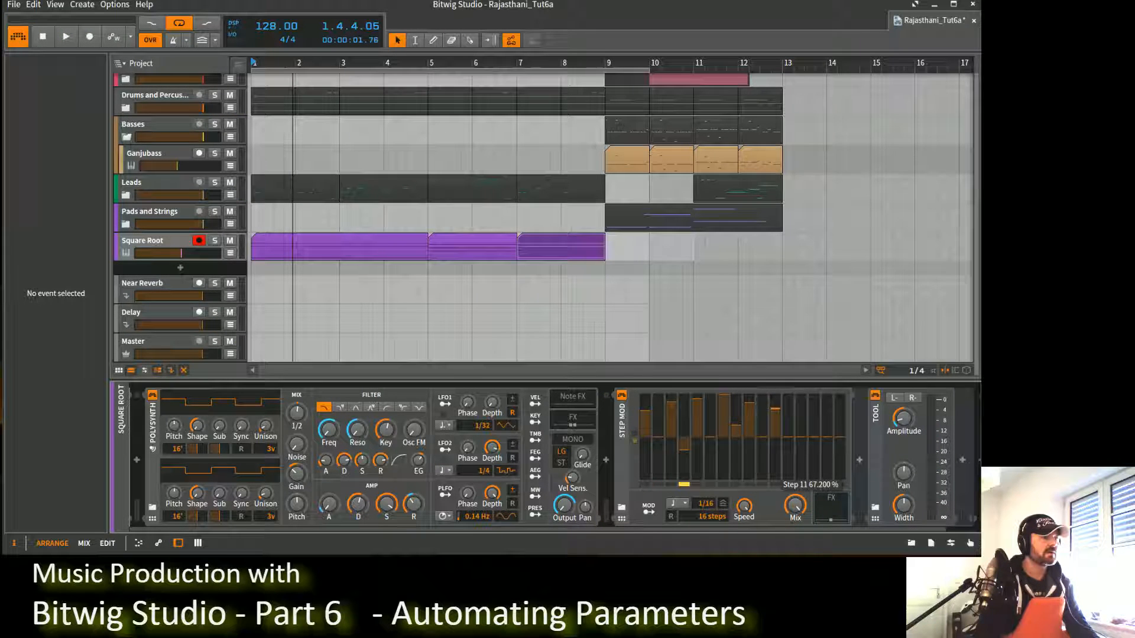
{"action": "left_click_drag", "start_coordinate": [802, 440], "coordinate": [803, 398]}
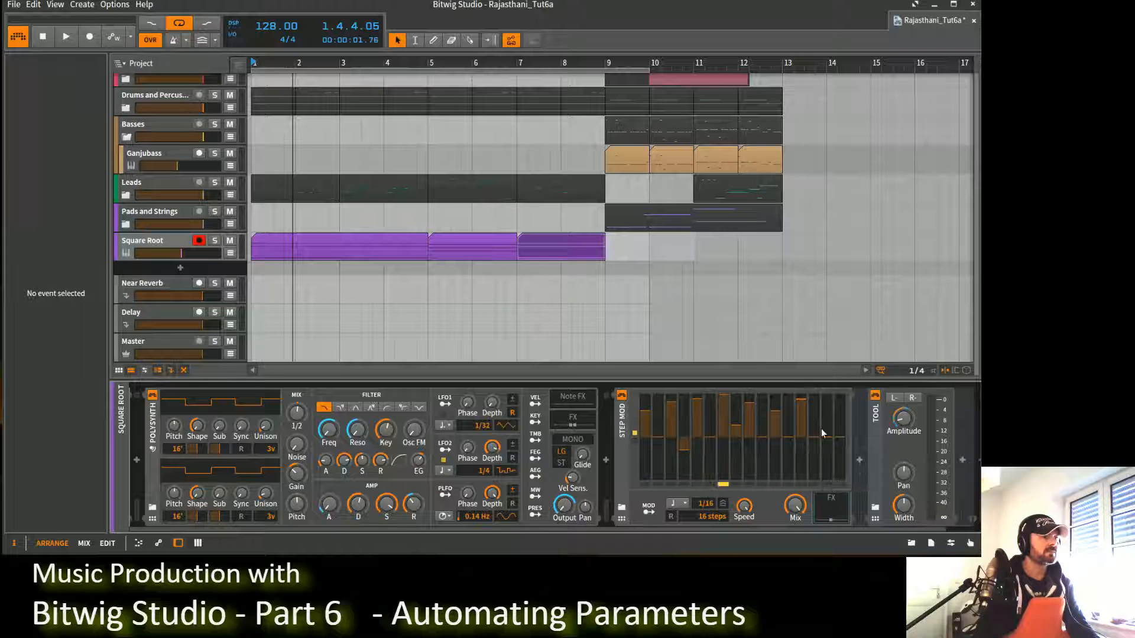
{"action": "left_click_drag", "start_coordinate": [818, 440], "coordinate": [815, 428]}
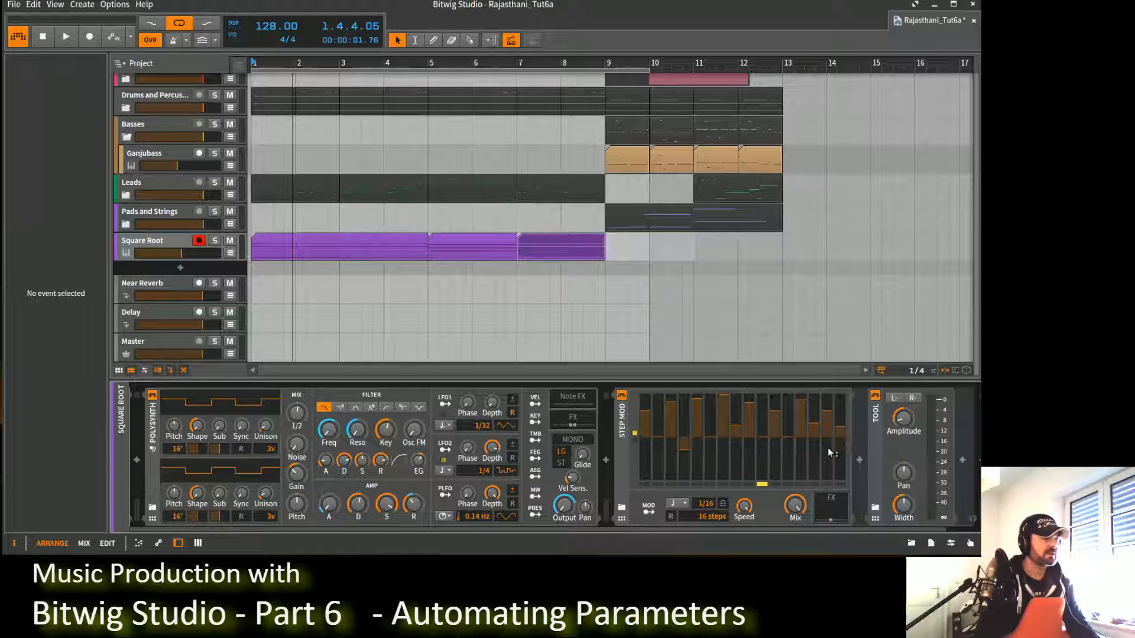
{"action": "key", "text": "space"}
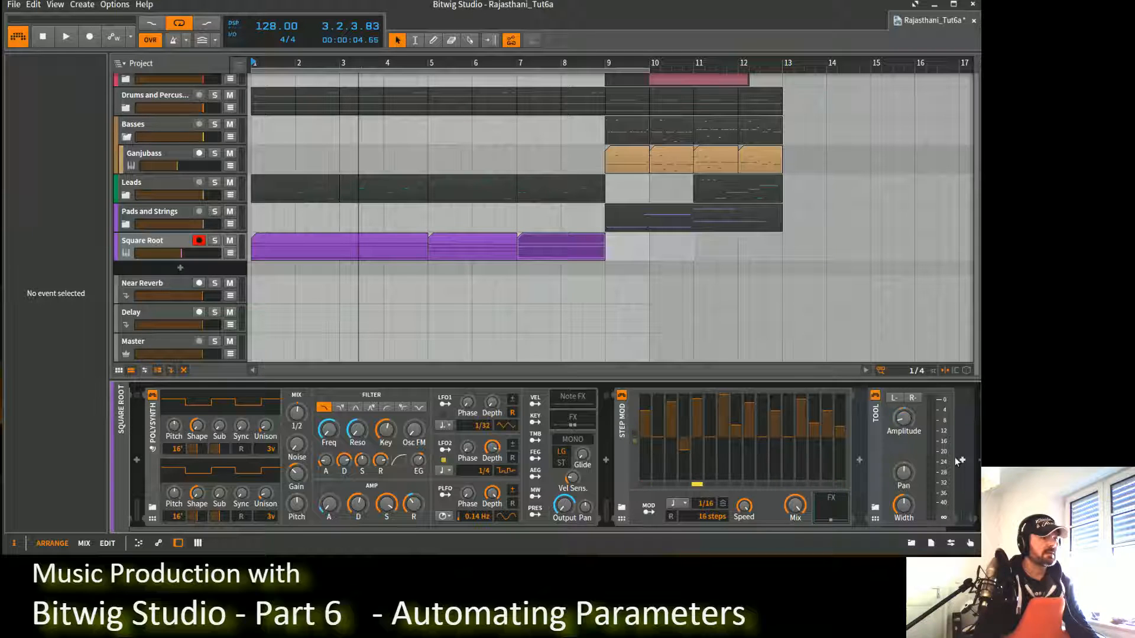
Step: Insert Bitwig's Filter between the Step MOD and the Tool in the Square Root device chain
{"action": "left_click", "coordinate": [859, 460]}
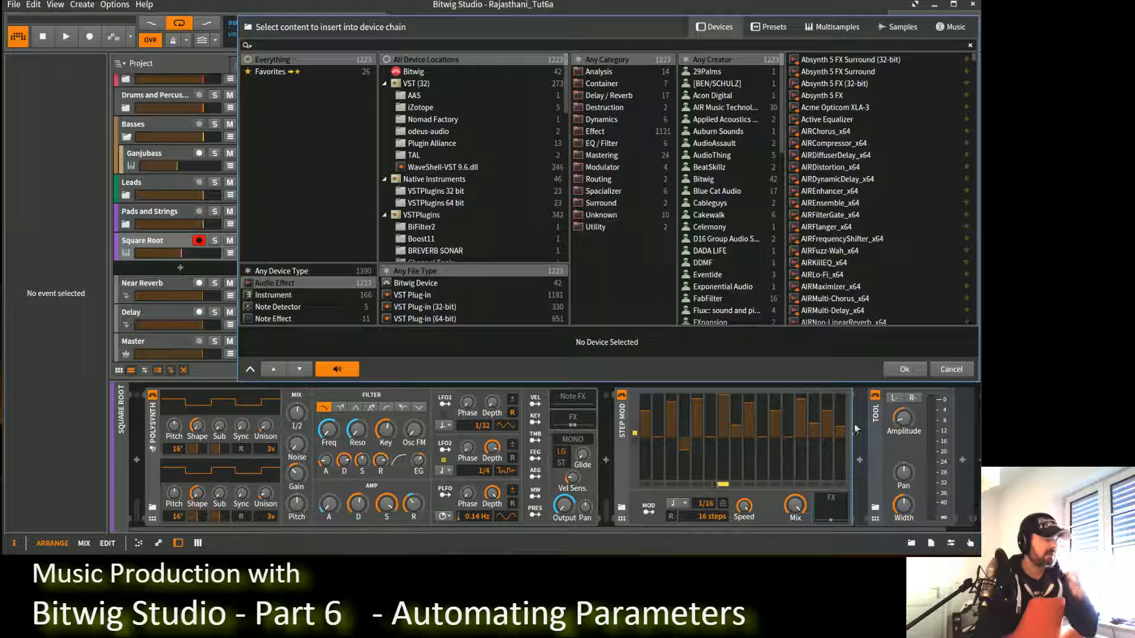
{"action": "type", "text": "filter"}
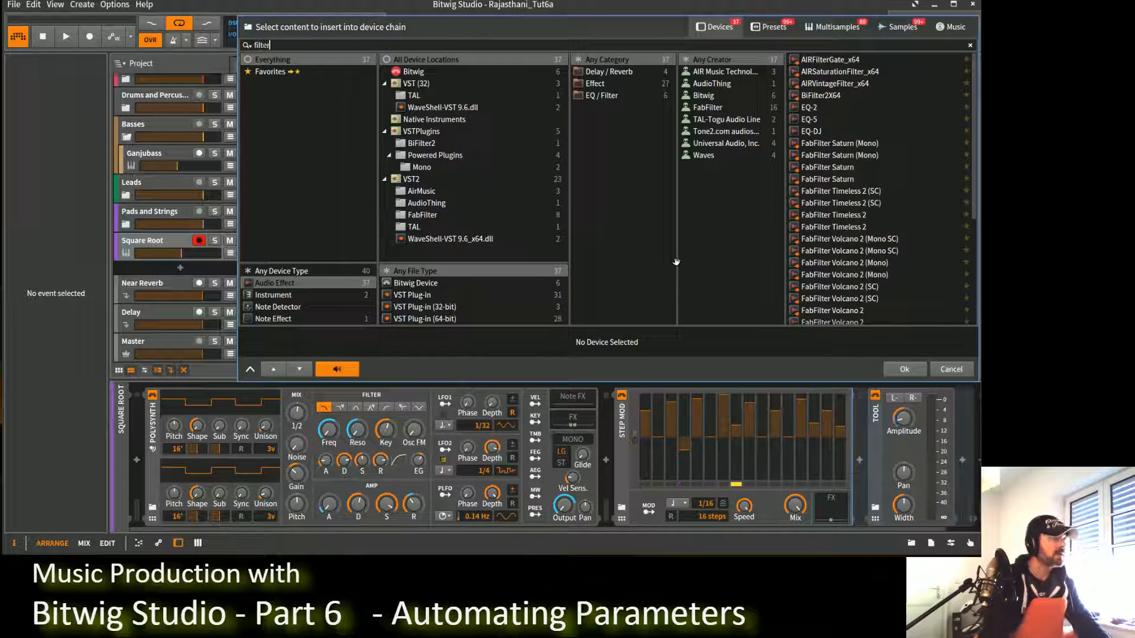
{"action": "left_click", "coordinate": [708, 95]}
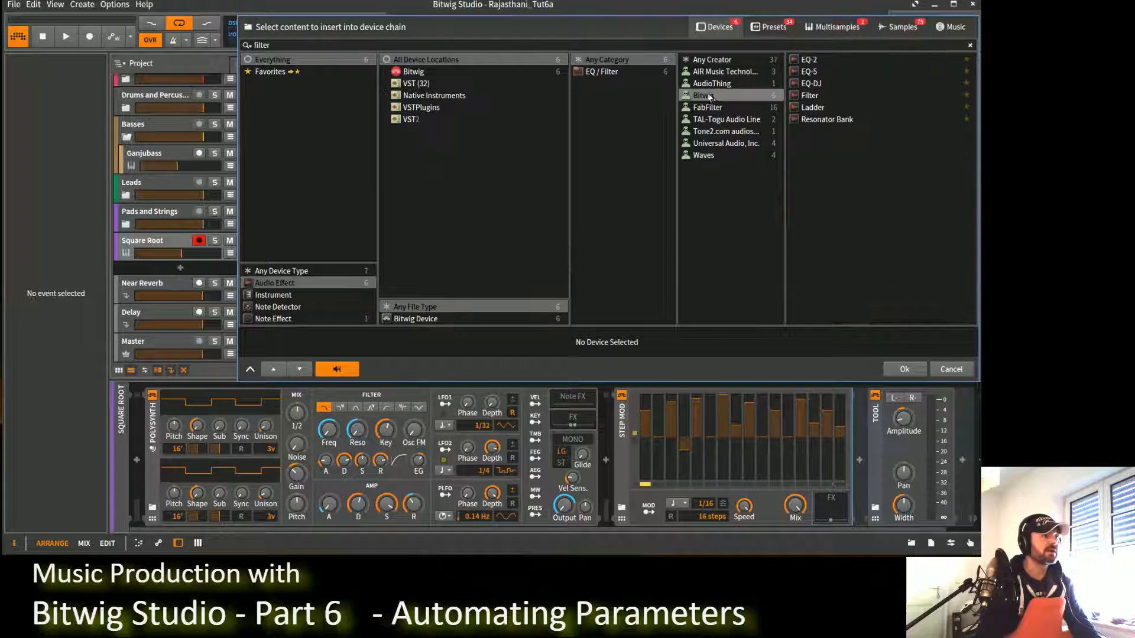
{"action": "double_click", "coordinate": [810, 96]}
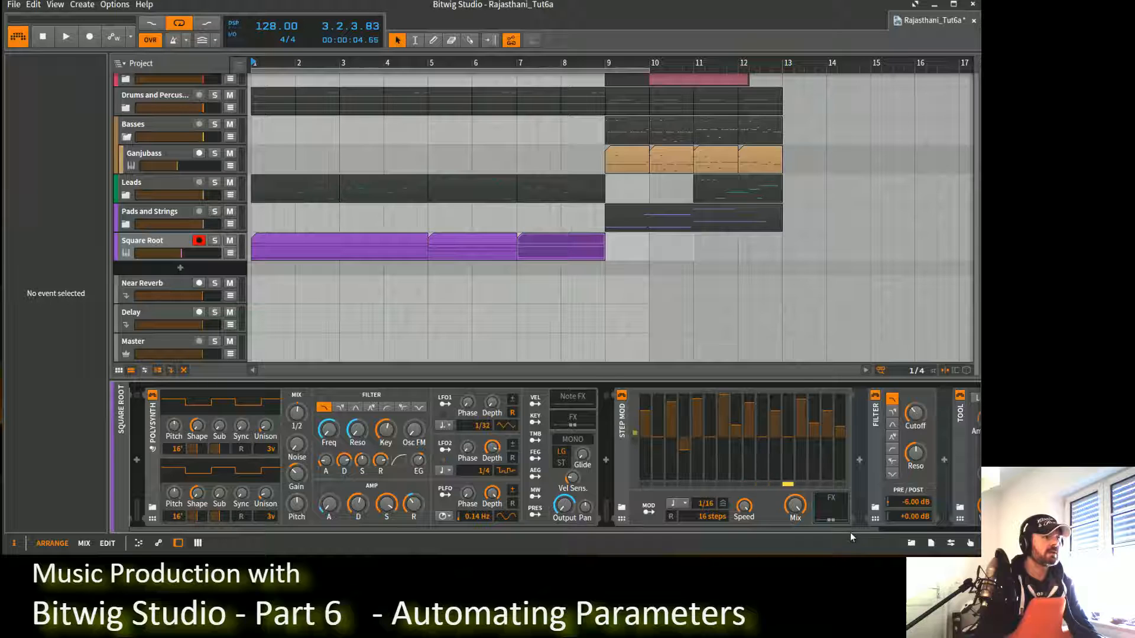
Step: Adjust the Filter's Cutoff and assign the Step MOD to it with a negative amount, auditioning the modulated chords
{"action": "left_click_drag", "start_coordinate": [874, 531], "coordinate": [963, 531]}
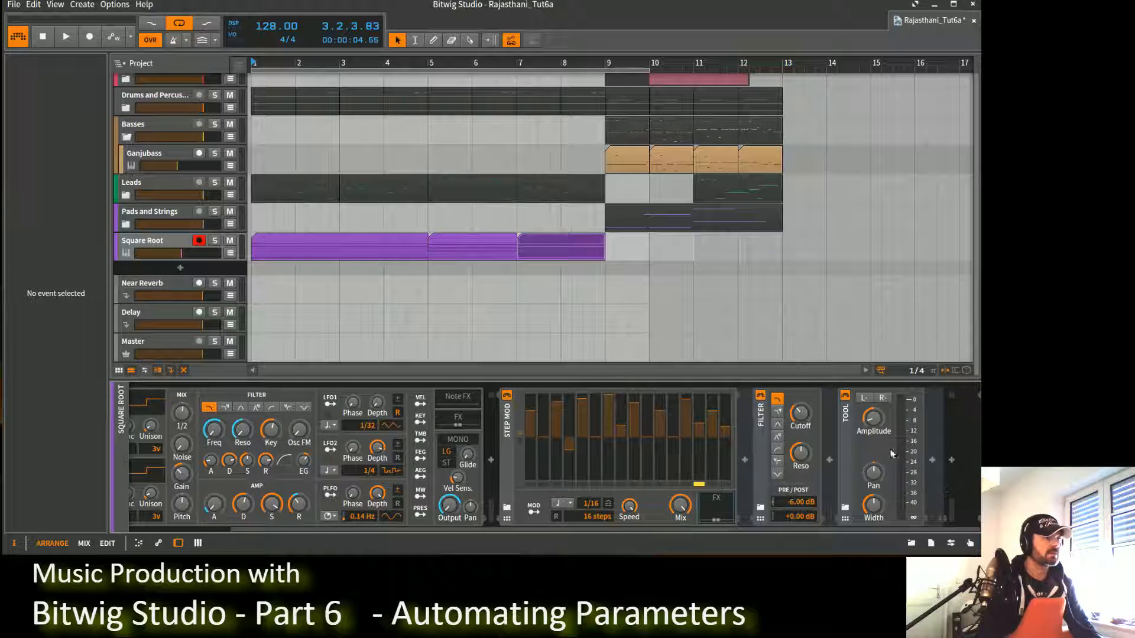
{"action": "mouse_move", "coordinate": [802, 418]}
{"action": "left_mouse_down"}
{"action": "mouse_move", "coordinate": [802, 452]}
{"action": "mouse_move", "coordinate": [802, 405]}
{"action": "left_mouse_up"}
{"action": "key", "text": "space"}
{"action": "key", "text": "space"}
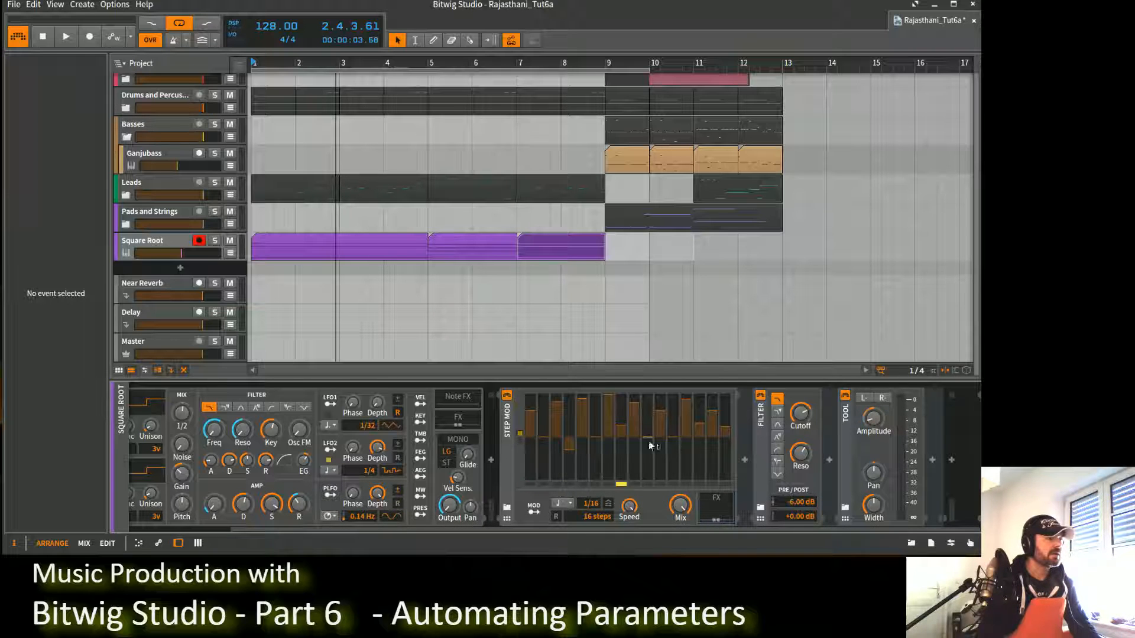
{"action": "mouse_move", "coordinate": [619, 445]}
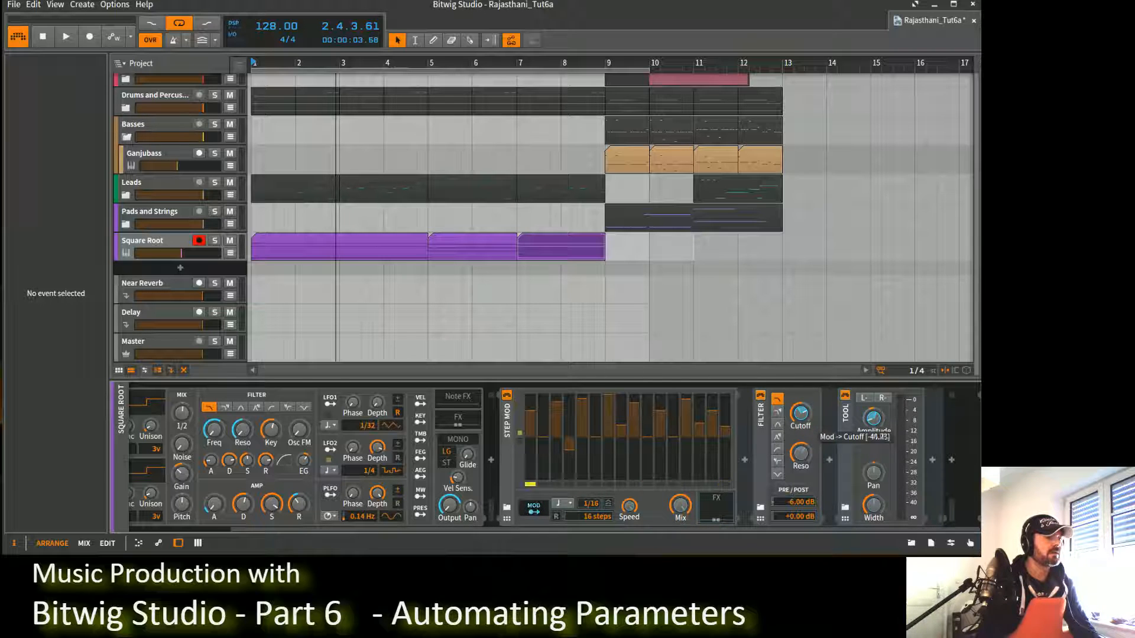
{"action": "key", "text": "space"}
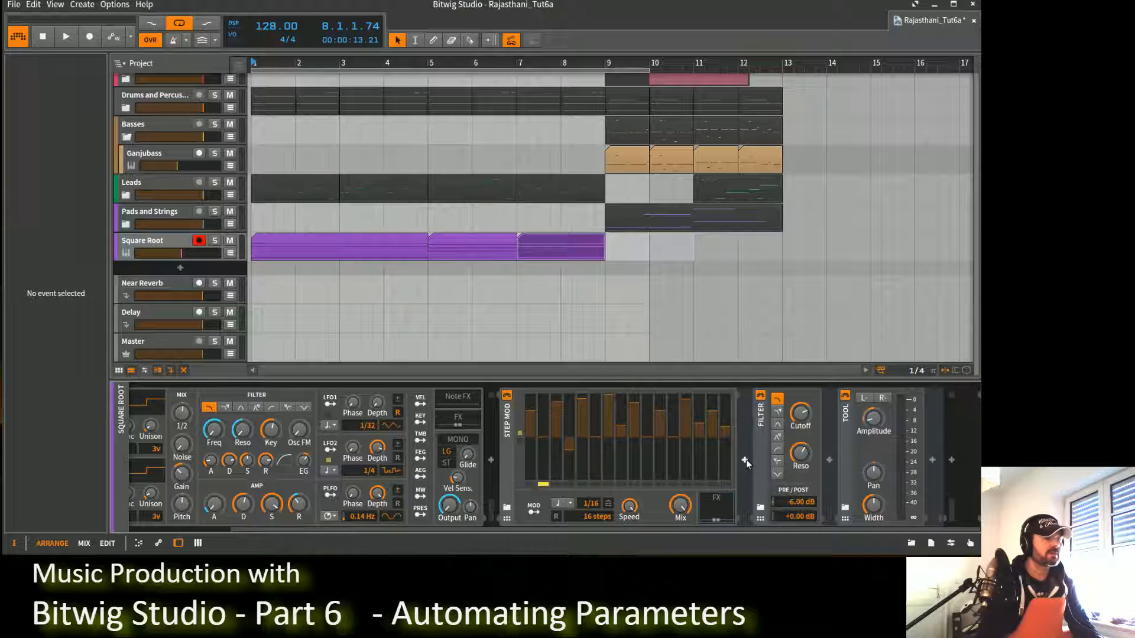
Step: Insert Bitwig's LFO MOD between the Filter and the Tool in the Square Root device chain
{"action": "left_click", "coordinate": [830, 460]}
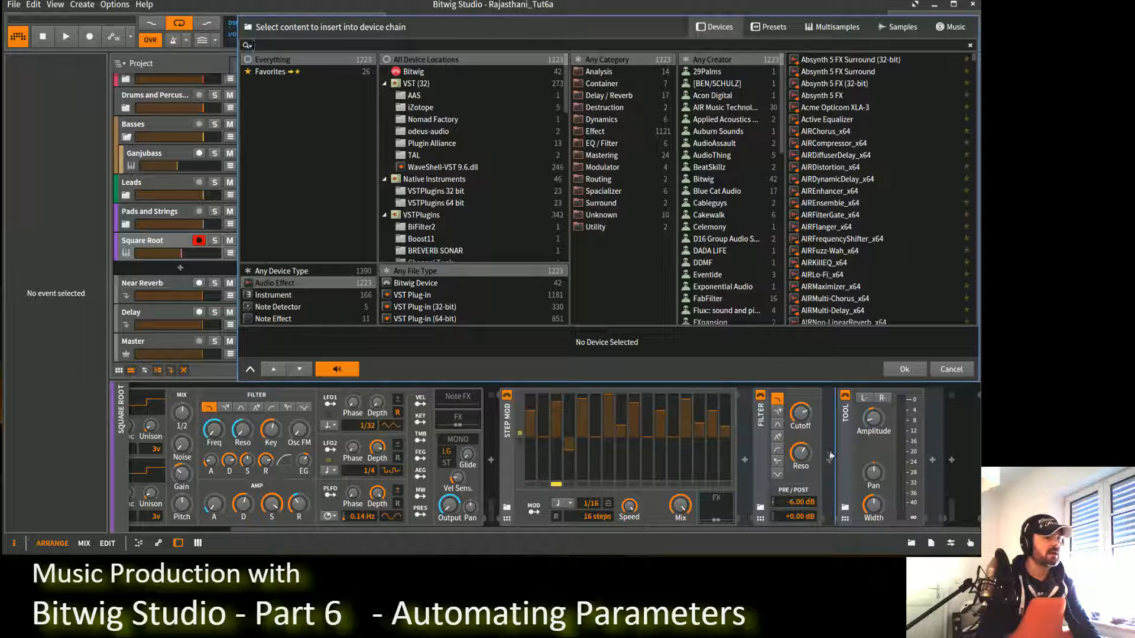
{"action": "type", "text": "lfo"}
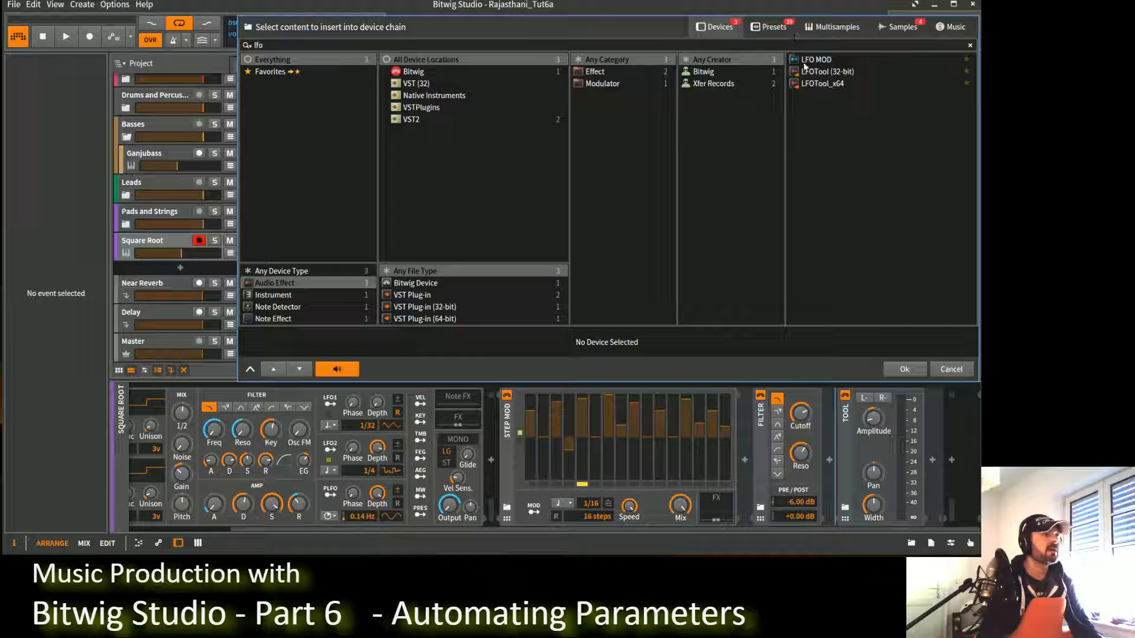
{"action": "left_click", "coordinate": [814, 60]}
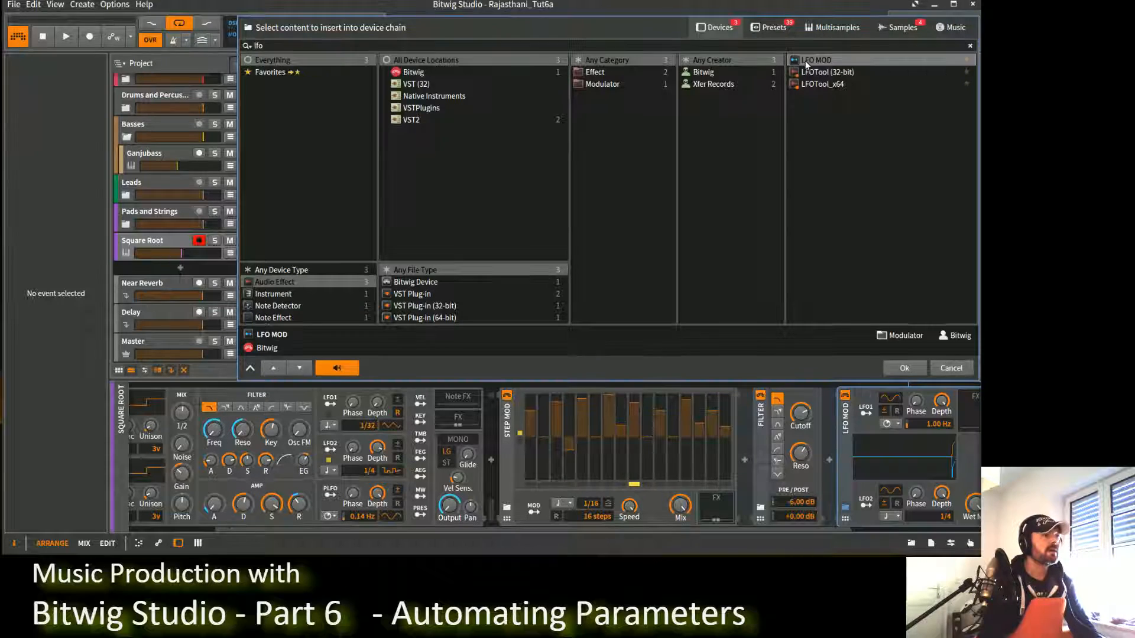
{"action": "left_click", "coordinate": [903, 368]}
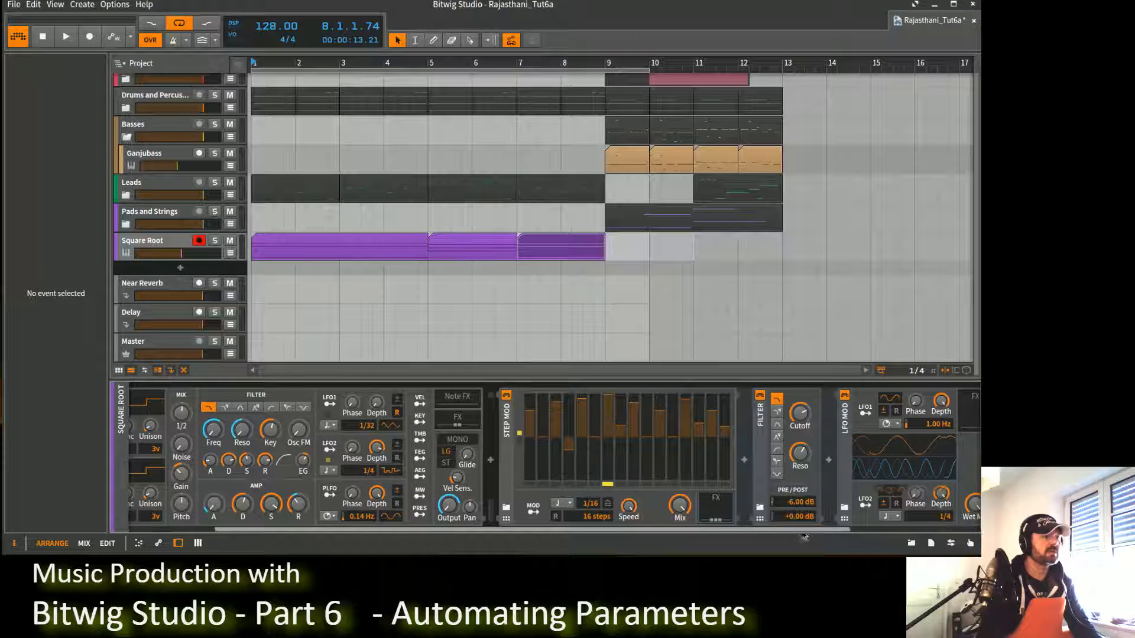
{"action": "left_click_drag", "start_coordinate": [796, 528], "coordinate": [931, 546]}
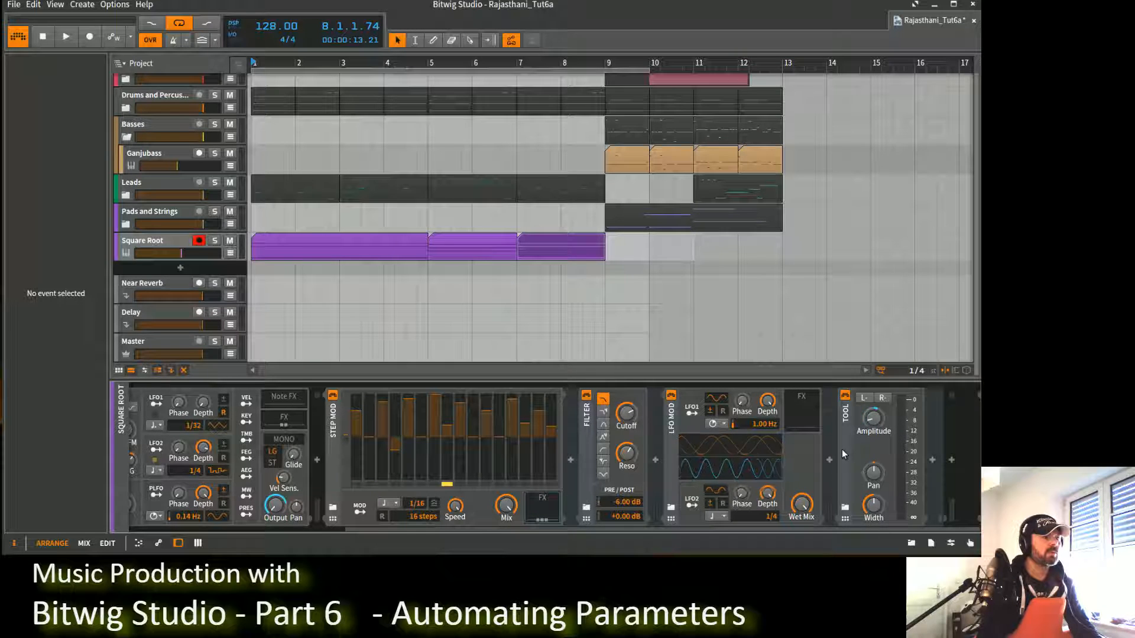
Step: Move the Tool into LFO MOD's FX chain and set LFO1 to a unipolar sawtooth synced to 1/4 beats
{"action": "left_click_drag", "start_coordinate": [842, 449], "coordinate": [803, 420]}
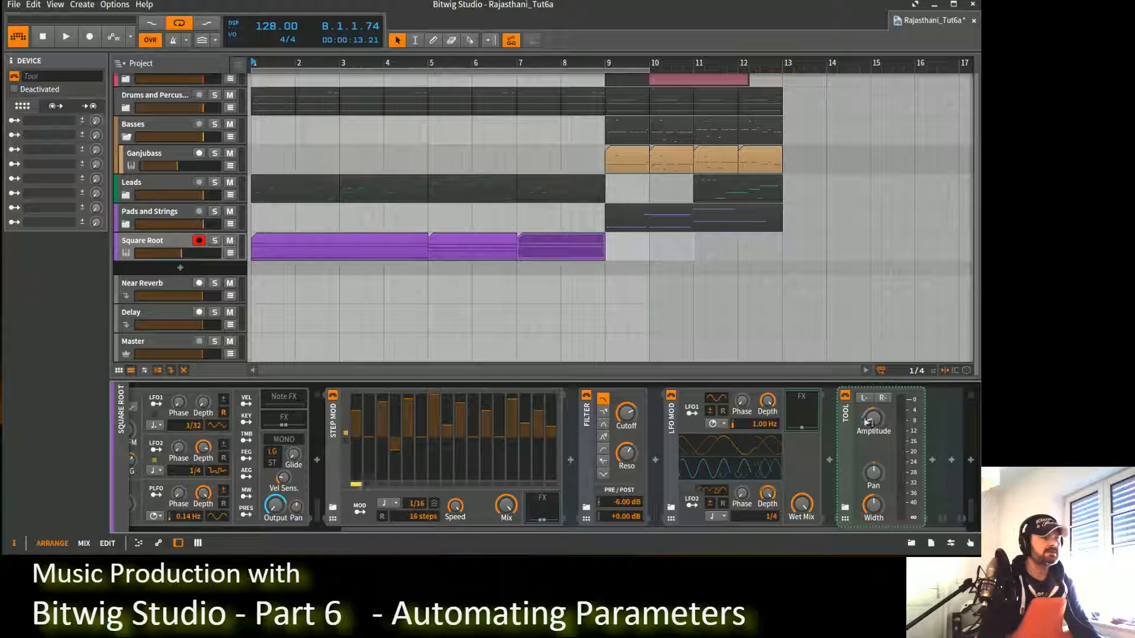
{"action": "left_click_drag", "start_coordinate": [718, 400], "coordinate": [718, 366]}
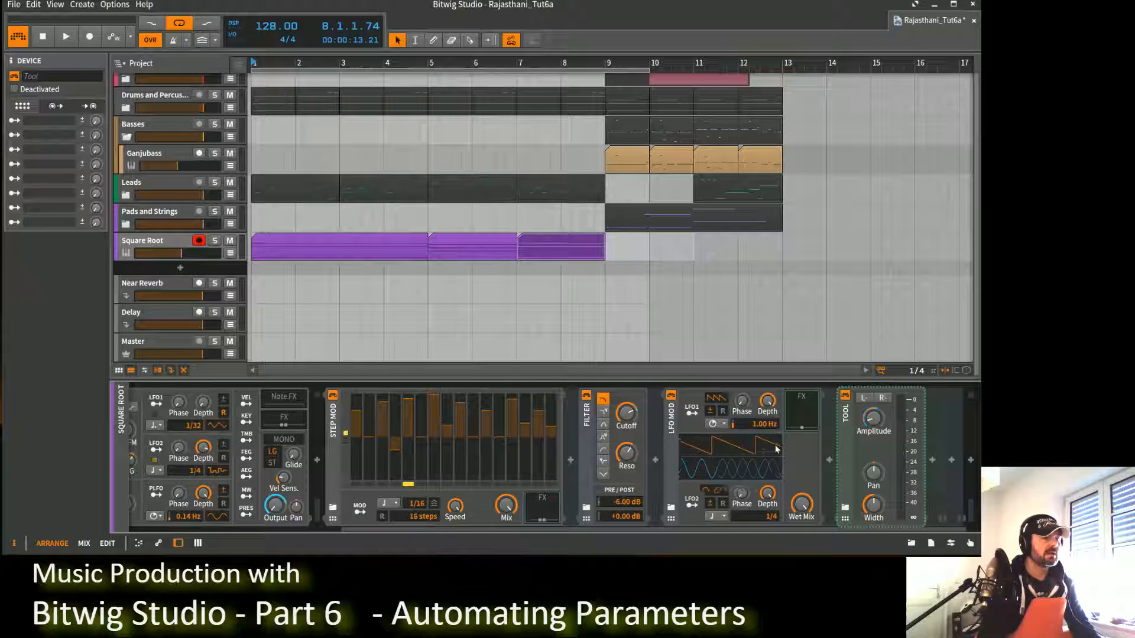
{"action": "left_click", "coordinate": [725, 425]}
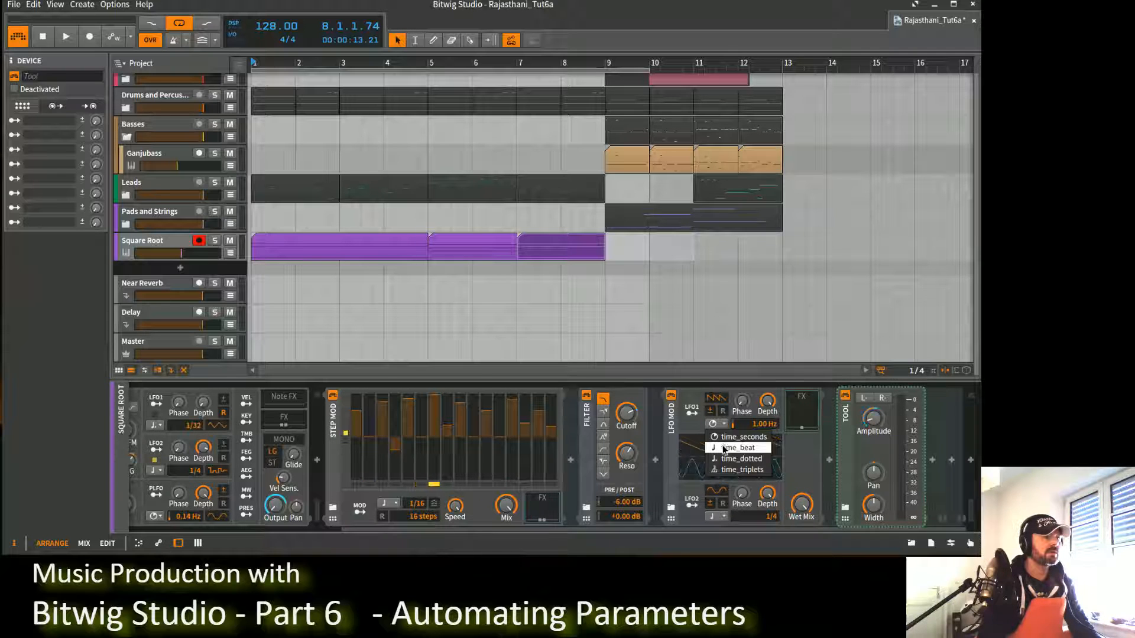
{"action": "left_click", "coordinate": [730, 448]}
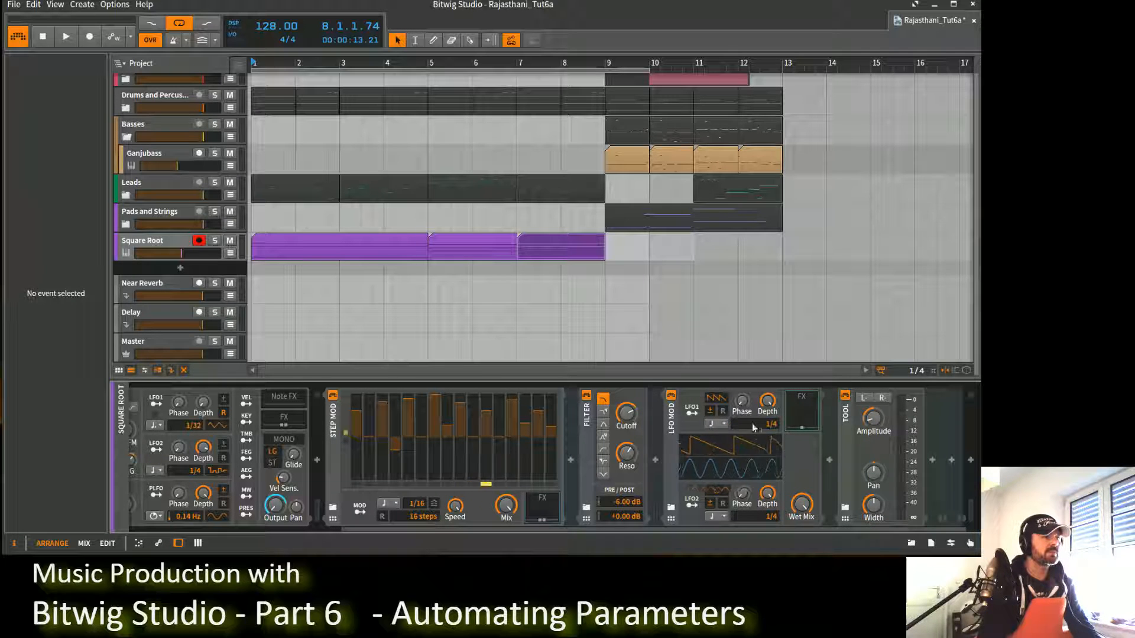
{"action": "left_click", "coordinate": [710, 411]}
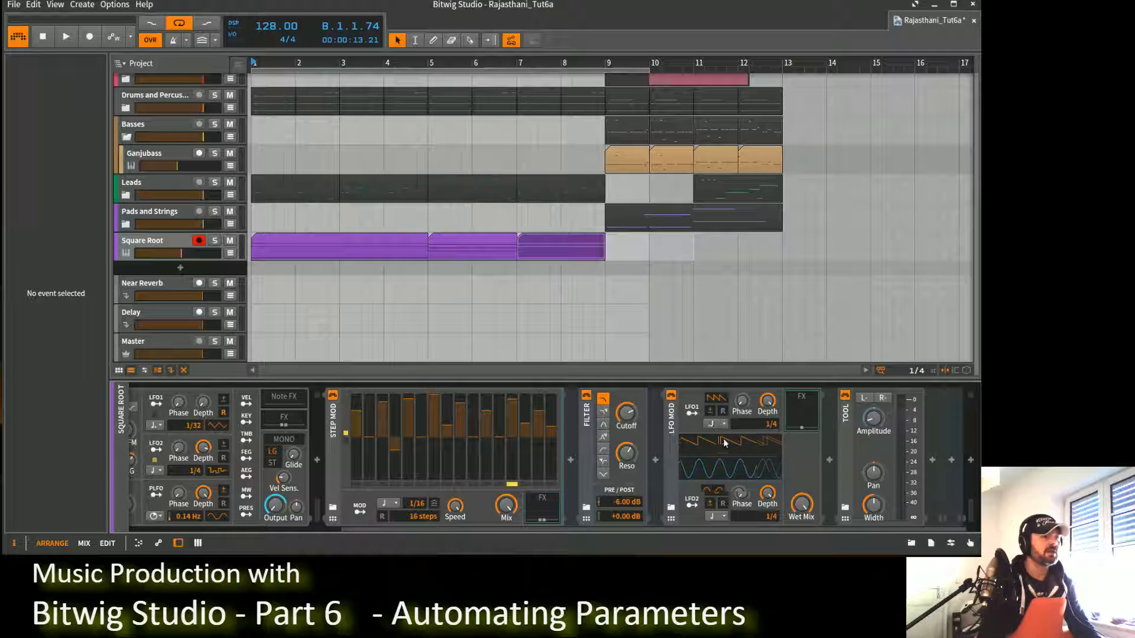
Step: Assign LFO1 to the Tool's Amplitude with a negative amount and audition the pumping chords with the other tracks
{"action": "left_click", "coordinate": [691, 412]}
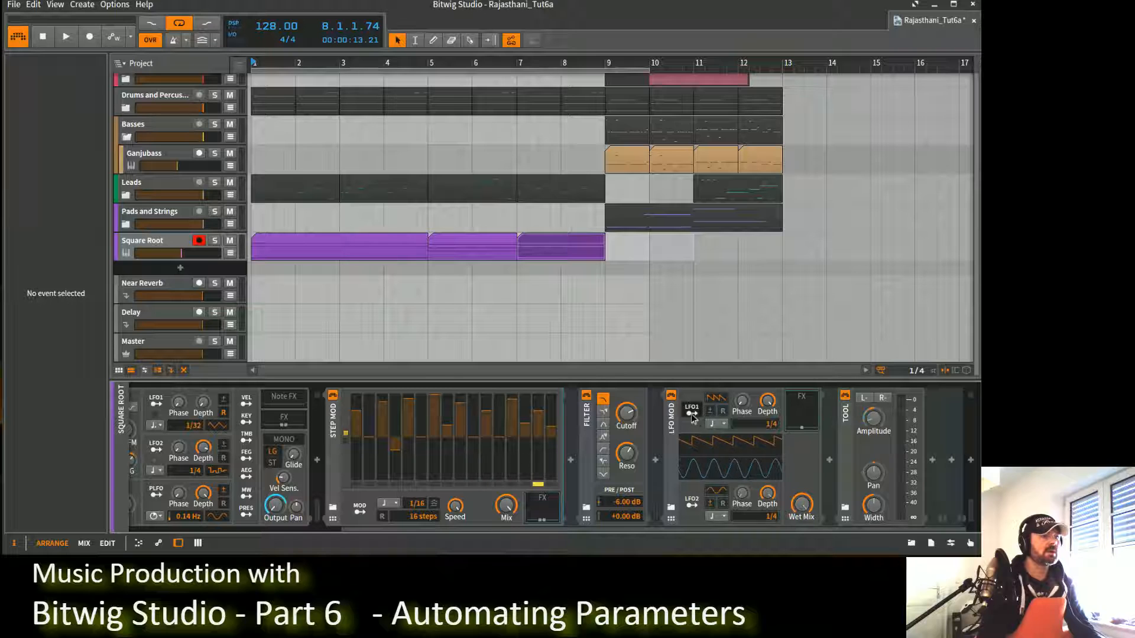
{"action": "left_click_drag", "start_coordinate": [874, 422], "coordinate": [874, 435]}
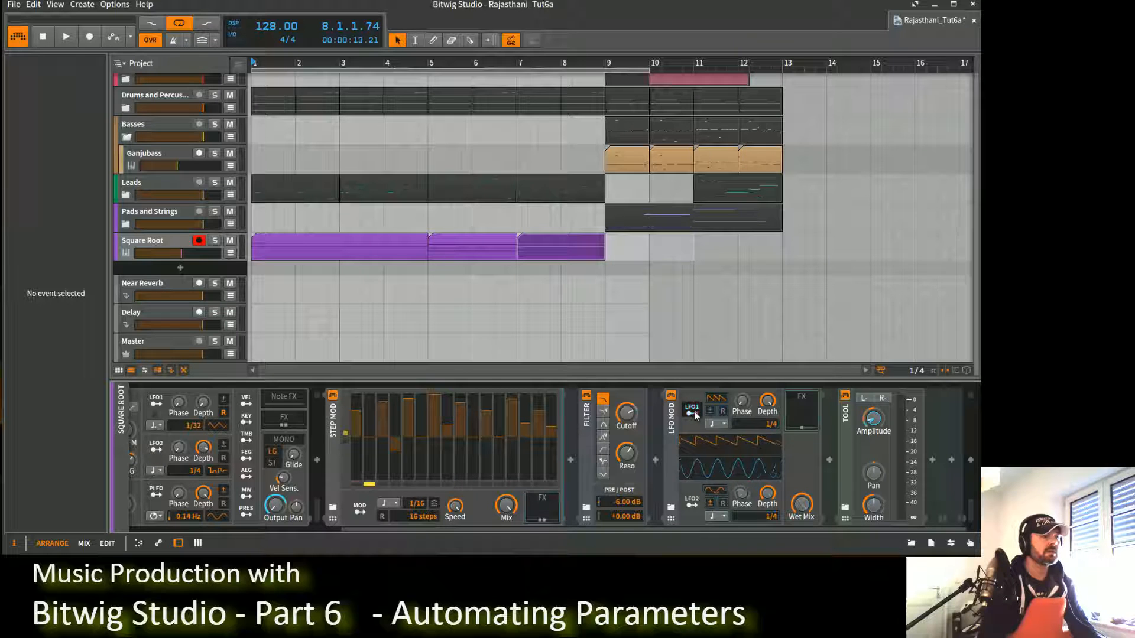
{"action": "key", "text": "space"}
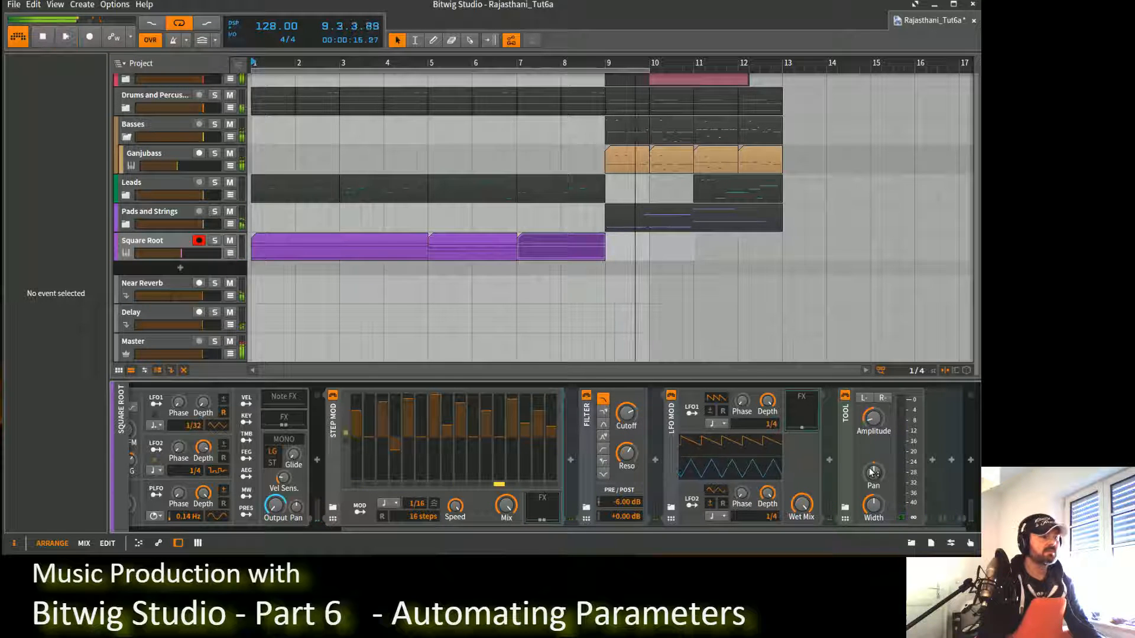
{"action": "mouse_move", "coordinate": [876, 479]}
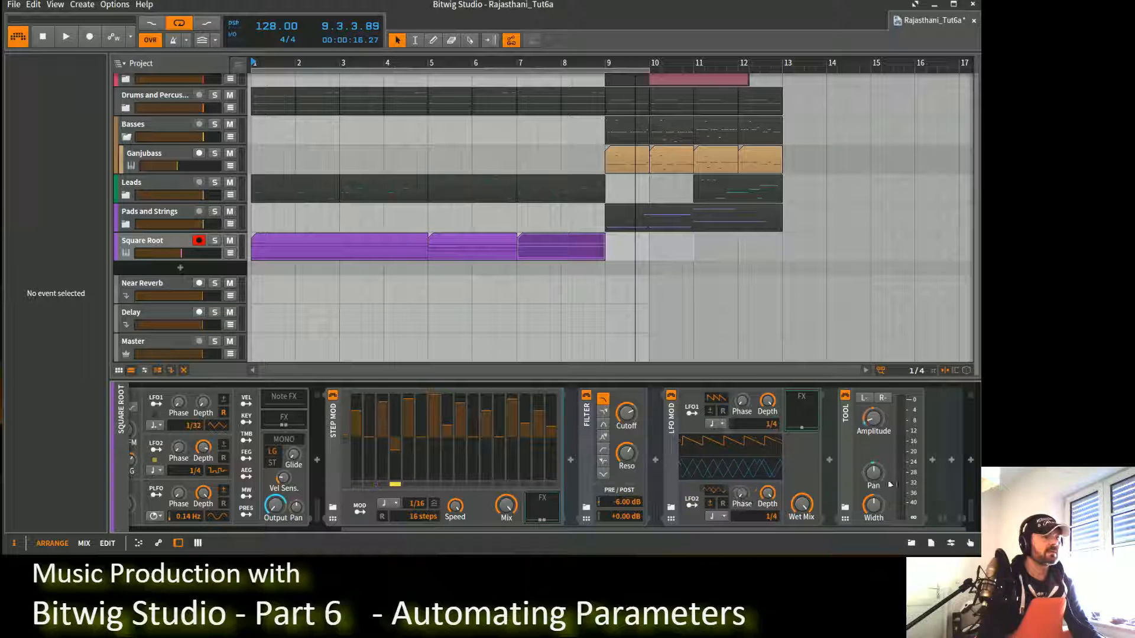
{"action": "key", "text": "space"}
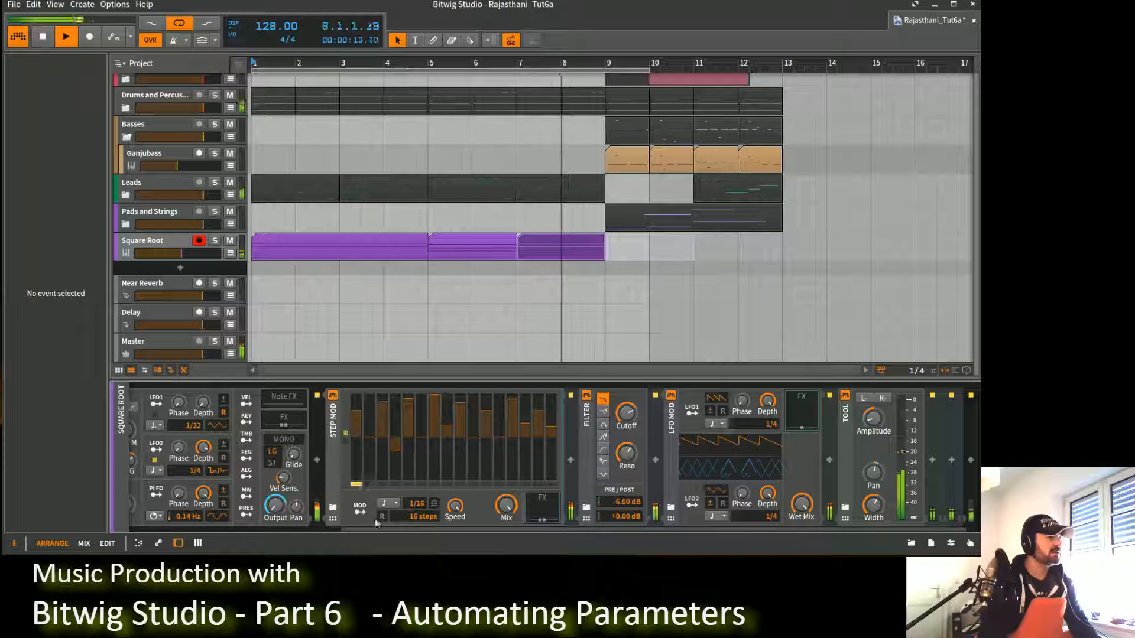
Step: Stop playback, collapse the Step MOD device and shorten the arranger loop to the first eight bars
{"action": "left_click", "coordinate": [329, 477]}
{"action": "double_click", "coordinate": [329, 476]}
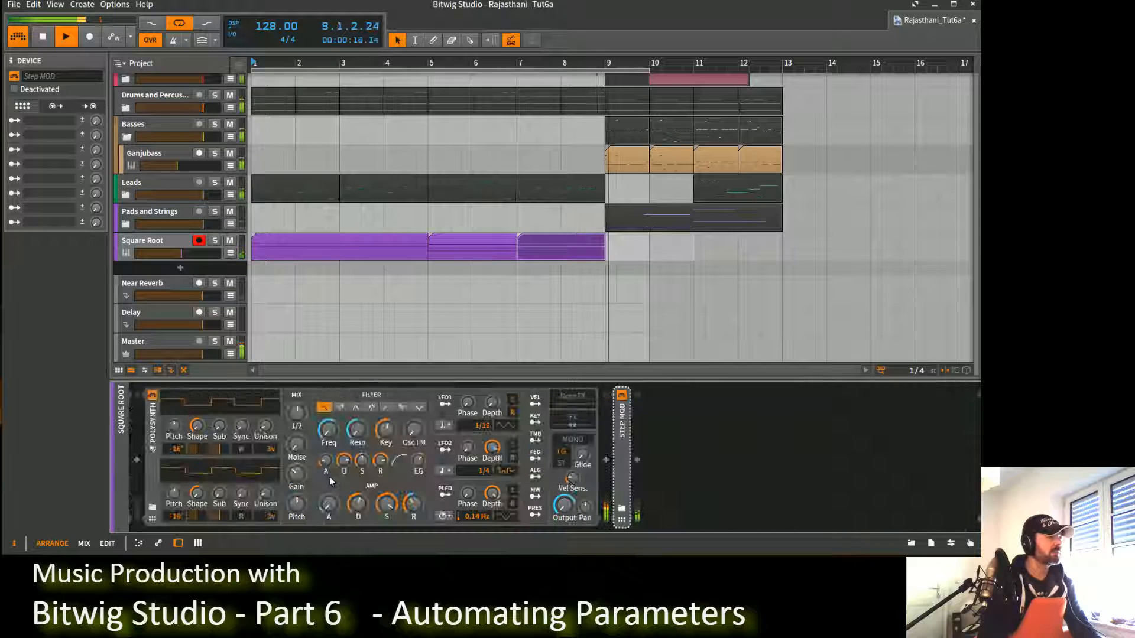
{"action": "key", "text": "space"}
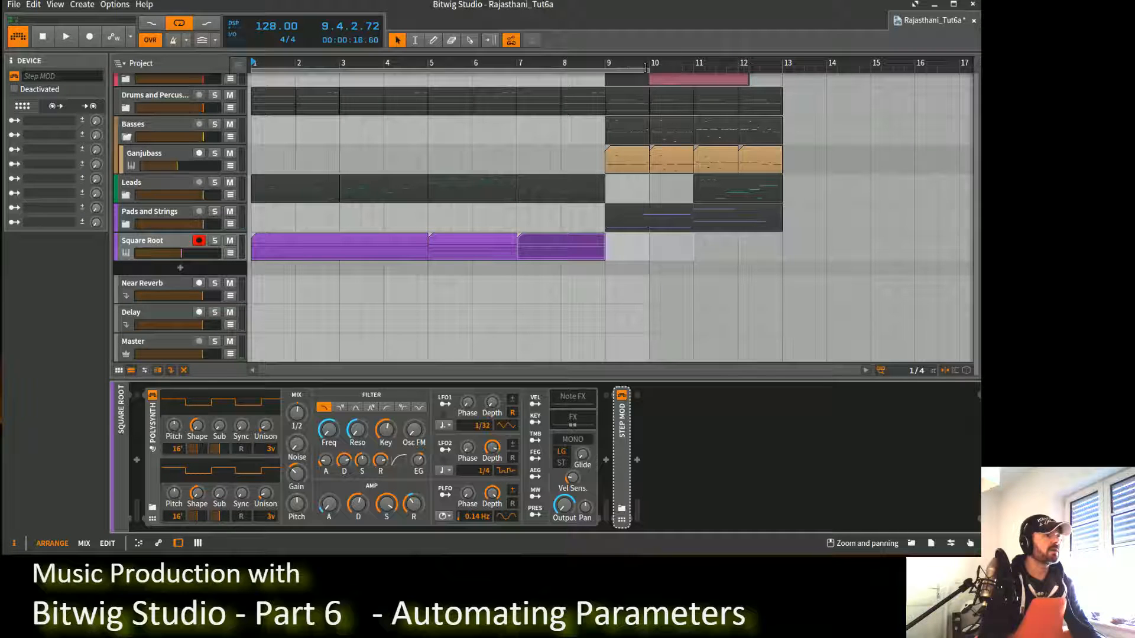
{"action": "left_click_drag", "start_coordinate": [649, 70], "coordinate": [599, 70]}
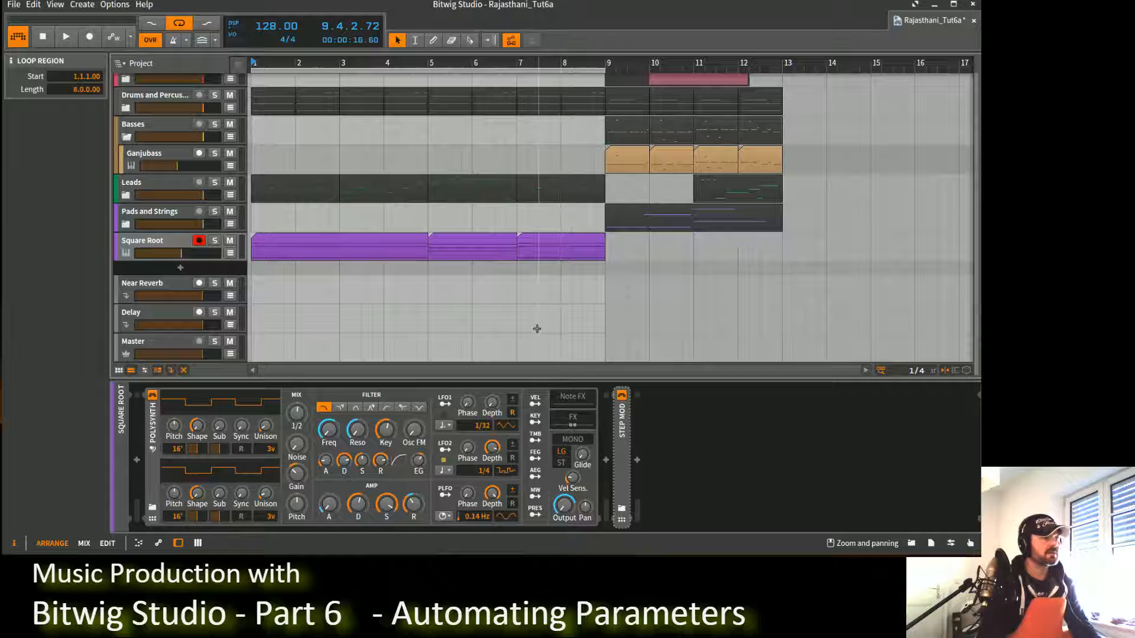
Step: Insert Bitwig's Transient Control after the Step MOD in the Square Root device chain
{"action": "left_click", "coordinate": [638, 460]}
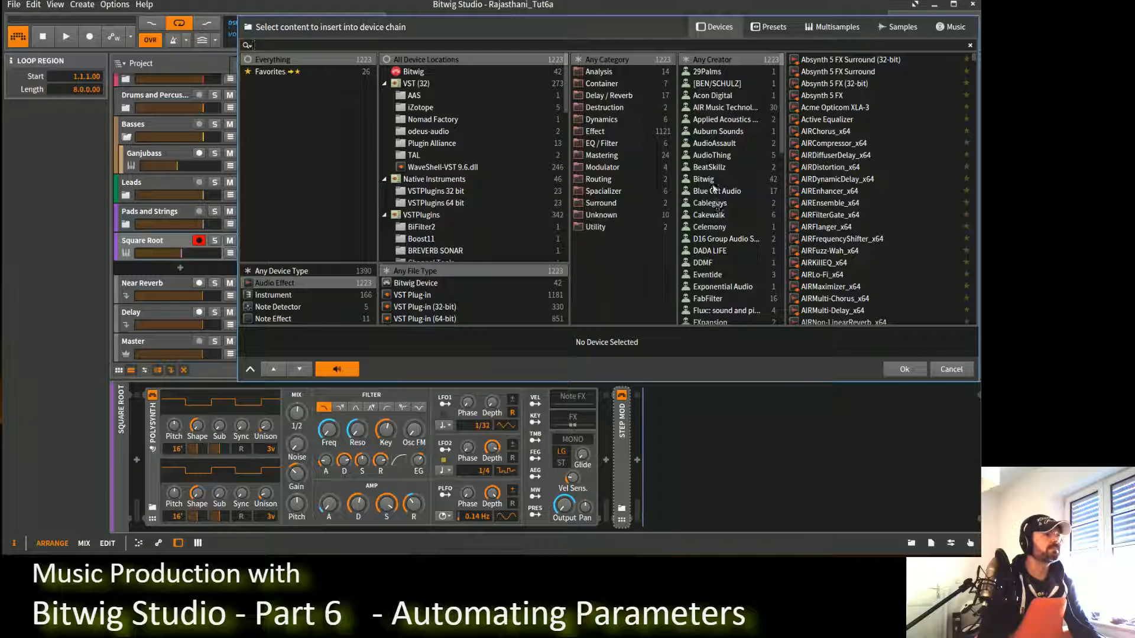
{"action": "left_click", "coordinate": [705, 180]}
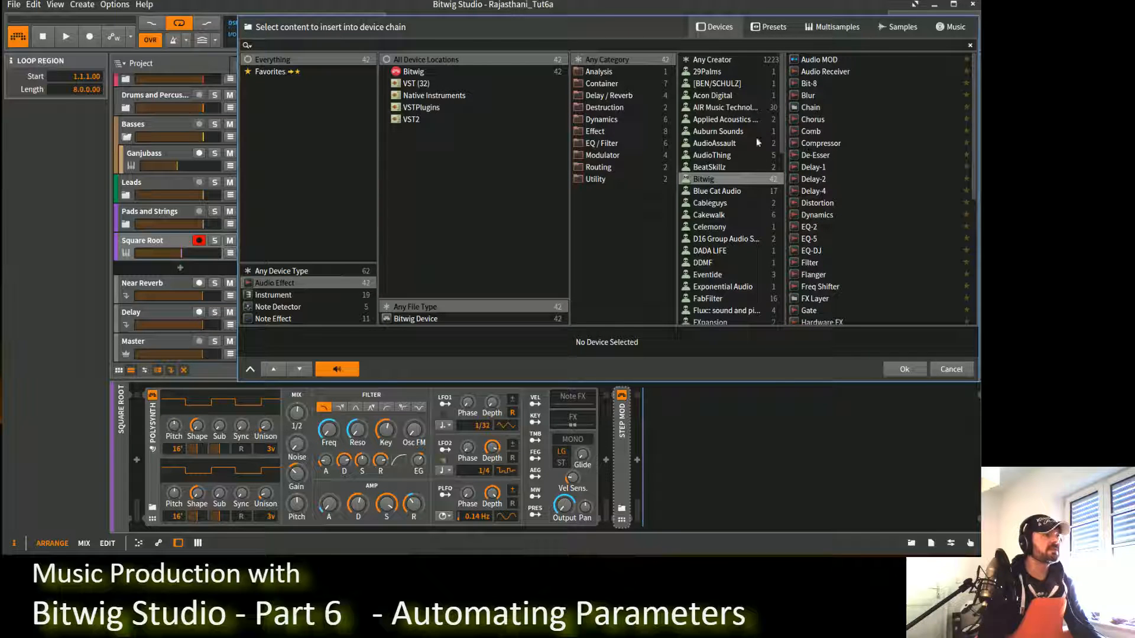
{"action": "left_click", "coordinate": [615, 117]}
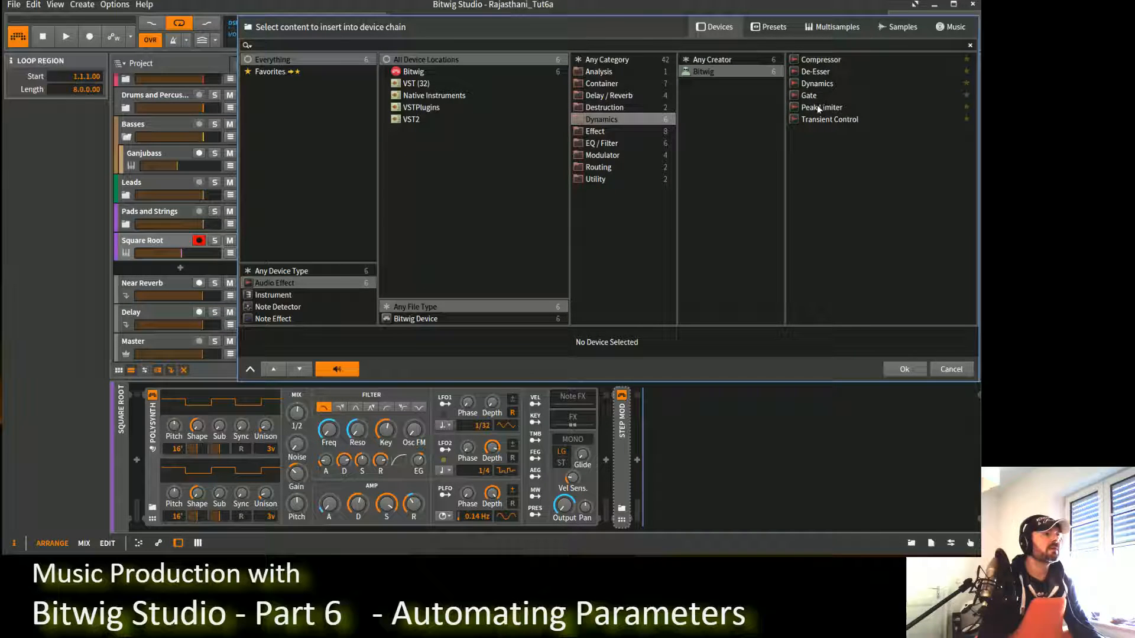
{"action": "double_click", "coordinate": [820, 120]}
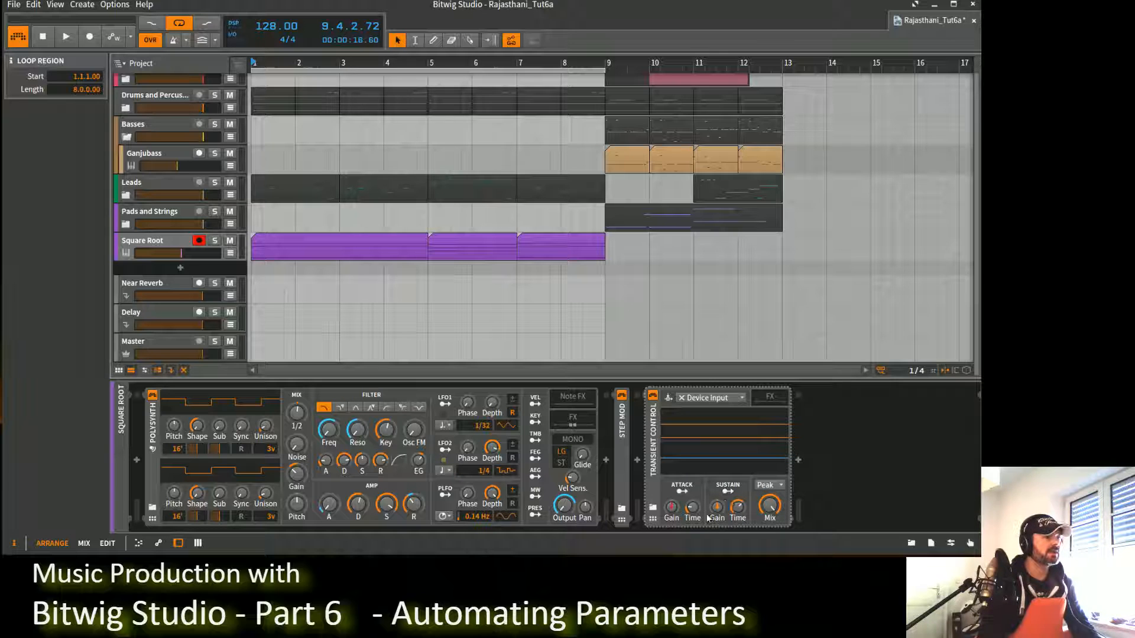
Step: Adjust the Transient Control's sustain and attack settings while auditioning the loop
{"action": "left_click_drag", "start_coordinate": [721, 513], "coordinate": [720, 507]}
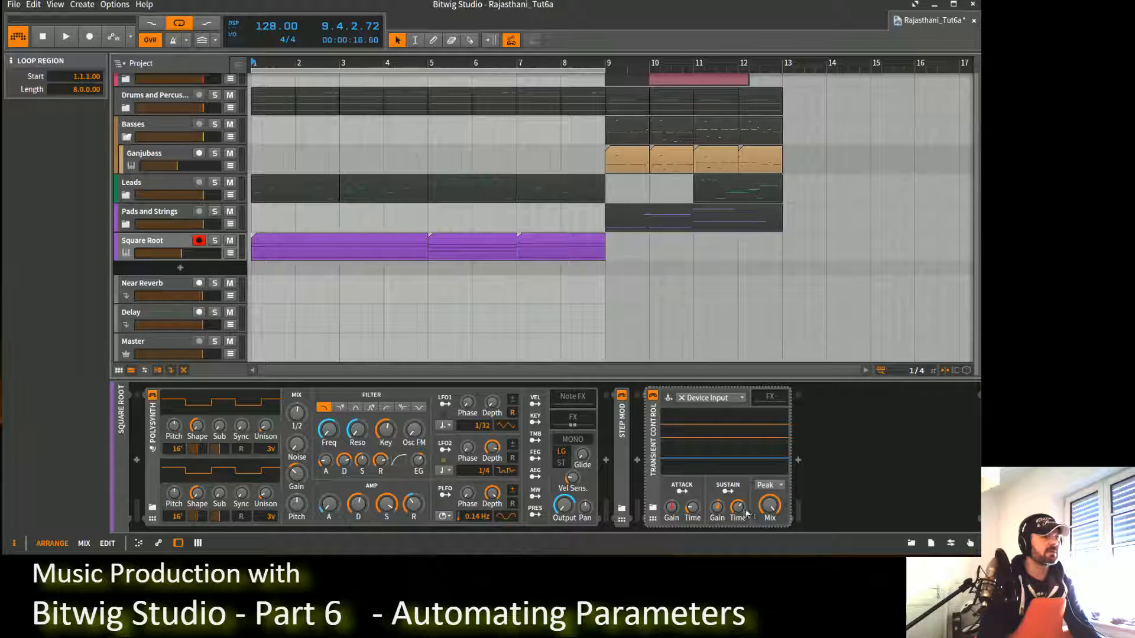
{"action": "key", "text": "space"}
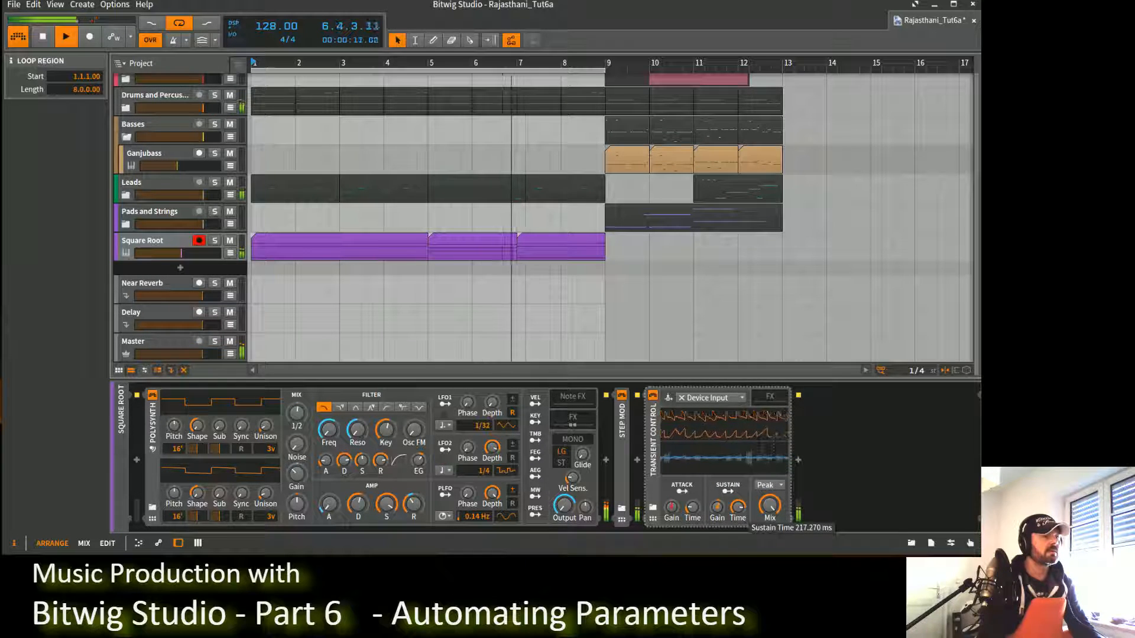
{"action": "key", "text": "space"}
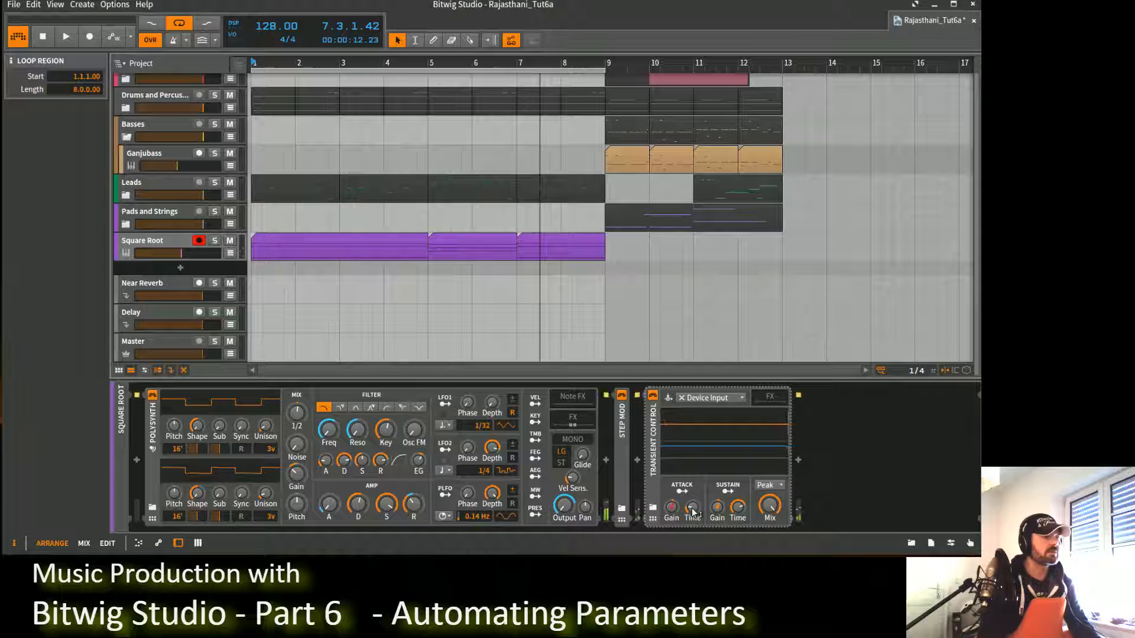
{"action": "key", "text": "space"}
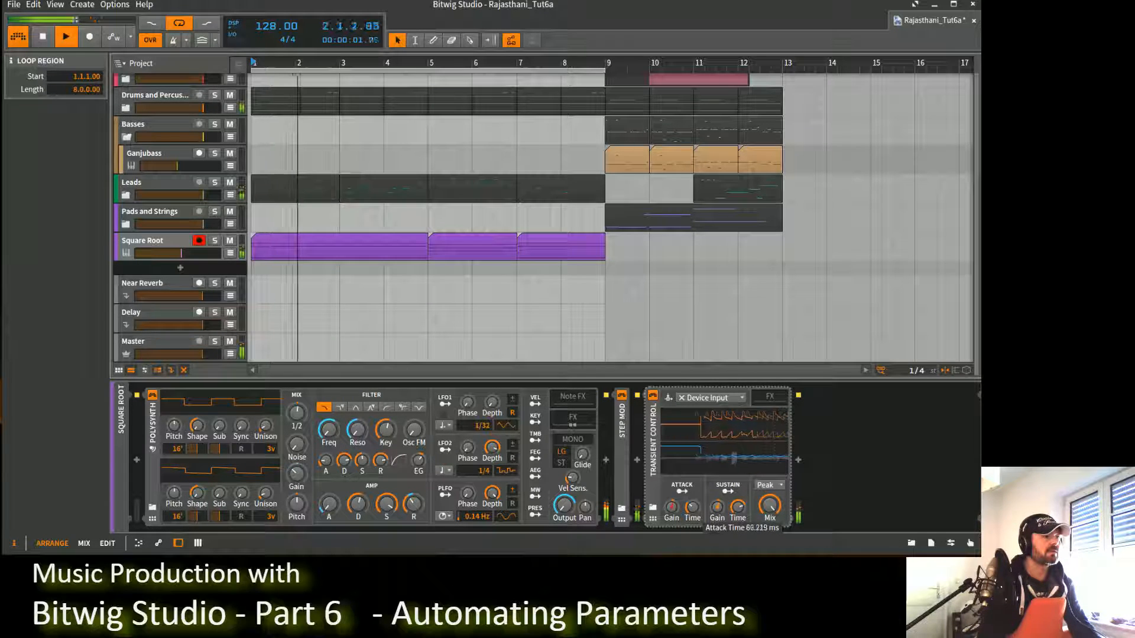
{"action": "left_click_drag", "start_coordinate": [692, 507], "coordinate": [672, 497]}
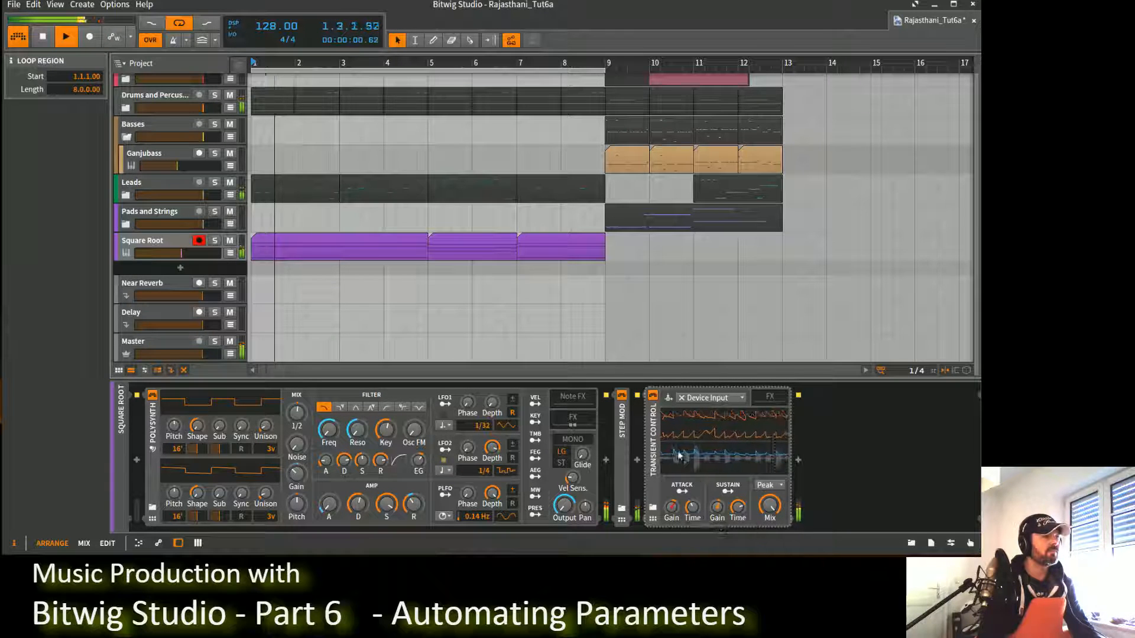
Step: Compare the sound with Transient Control bypassed and enabled, then stop playback and collapse the device
{"action": "left_click", "coordinate": [653, 396]}
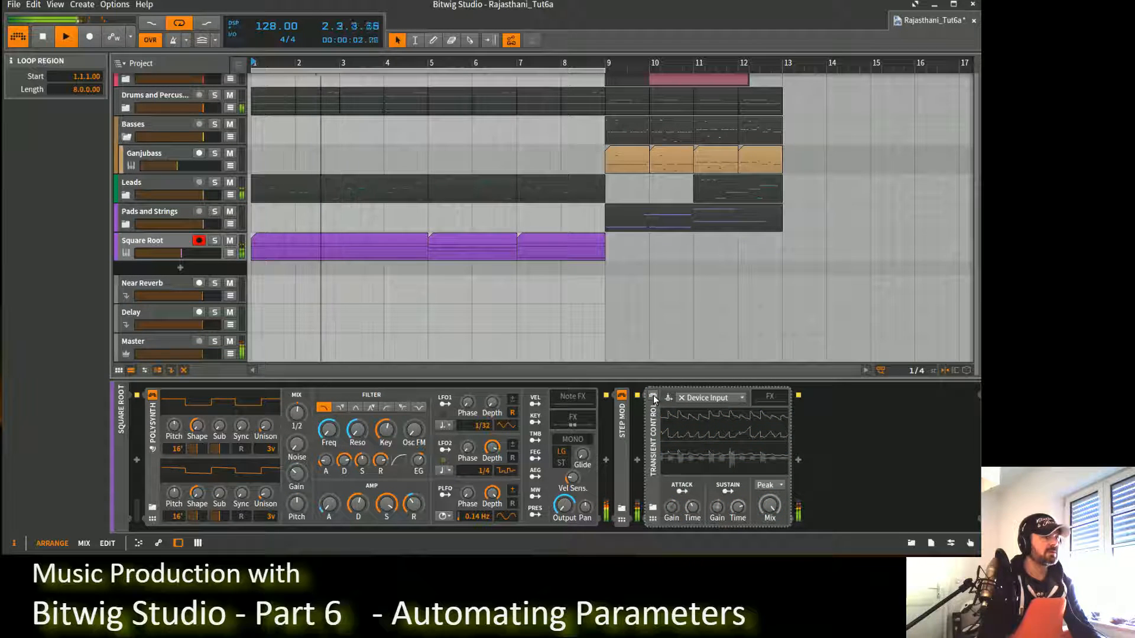
{"action": "left_click", "coordinate": [653, 396]}
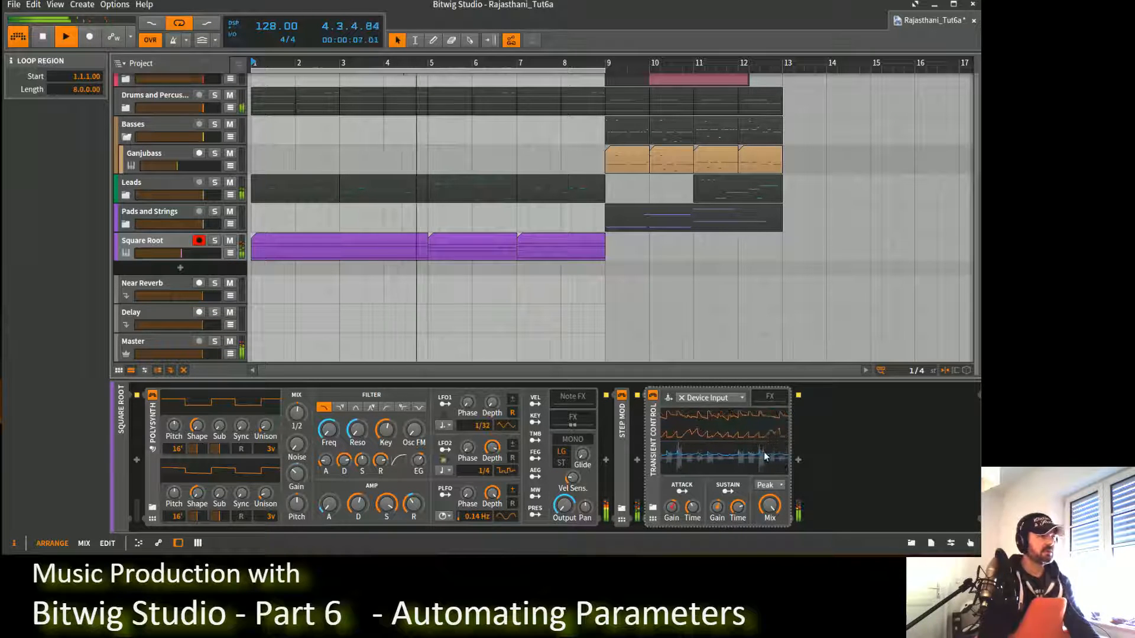
{"action": "key", "text": "space"}
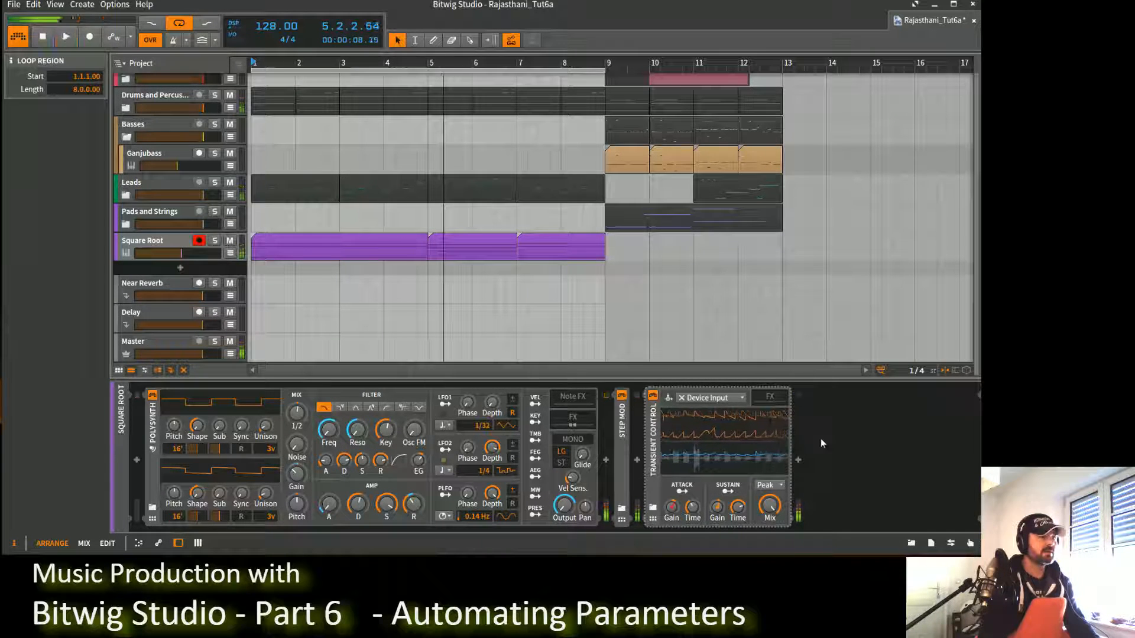
{"action": "left_click", "coordinate": [652, 444]}
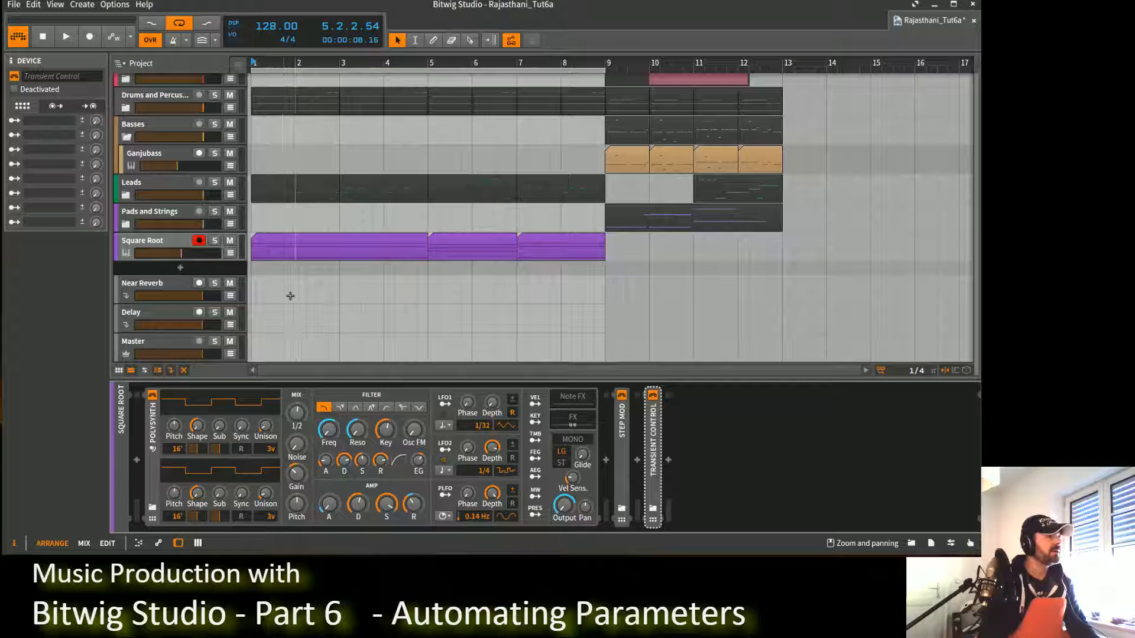
Step: Move the Square Root track into the Pads and Strings group and unfold the group
{"action": "left_click", "coordinate": [172, 248]}
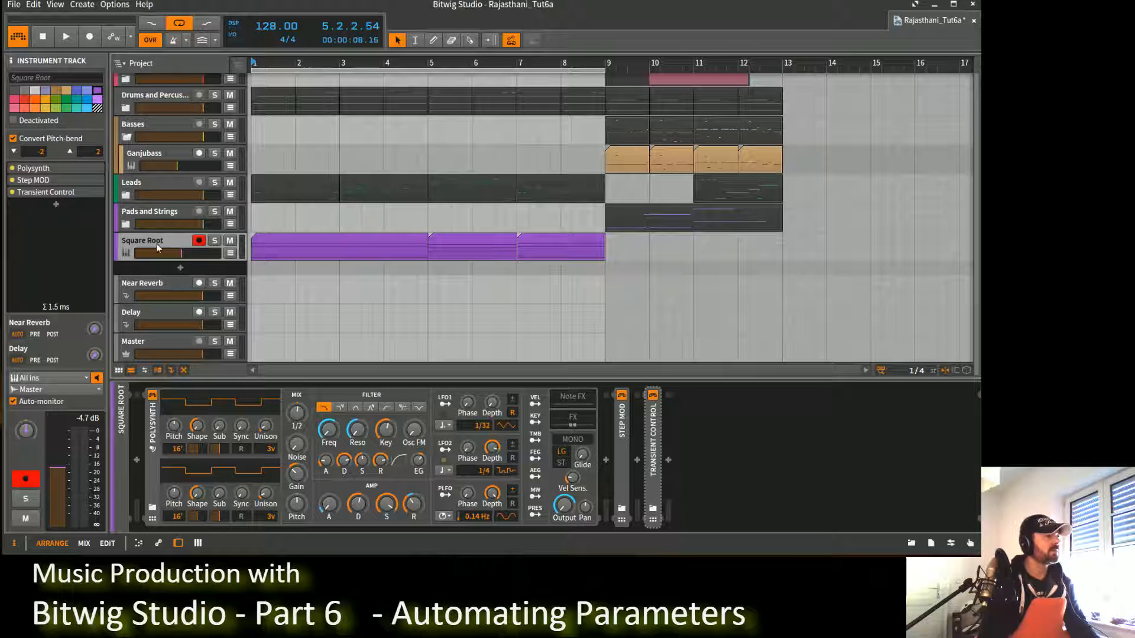
{"action": "left_click_drag", "start_coordinate": [158, 243], "coordinate": [157, 212]}
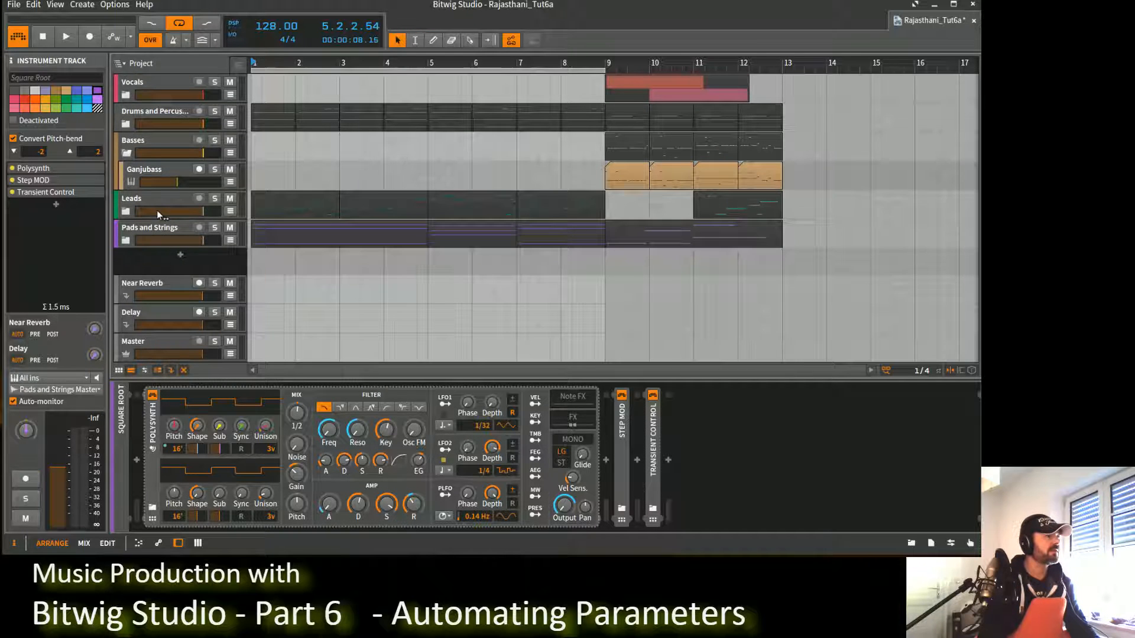
{"action": "left_click", "coordinate": [126, 240]}
{"action": "scroll", "coordinate": [259, 226], "scroll_direction": "down", "scroll_amount": 1}
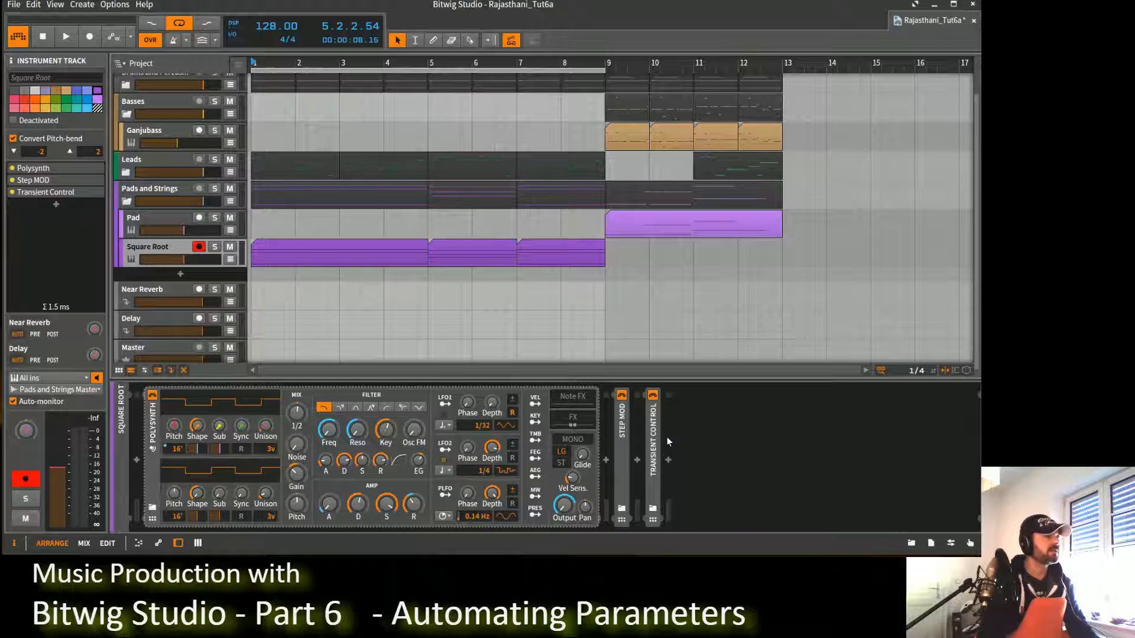
Step: Find Bitwig's Filter by searching for "filter" and insert it after the Transient Control in the Square Root chain
{"action": "left_click", "coordinate": [668, 461]}
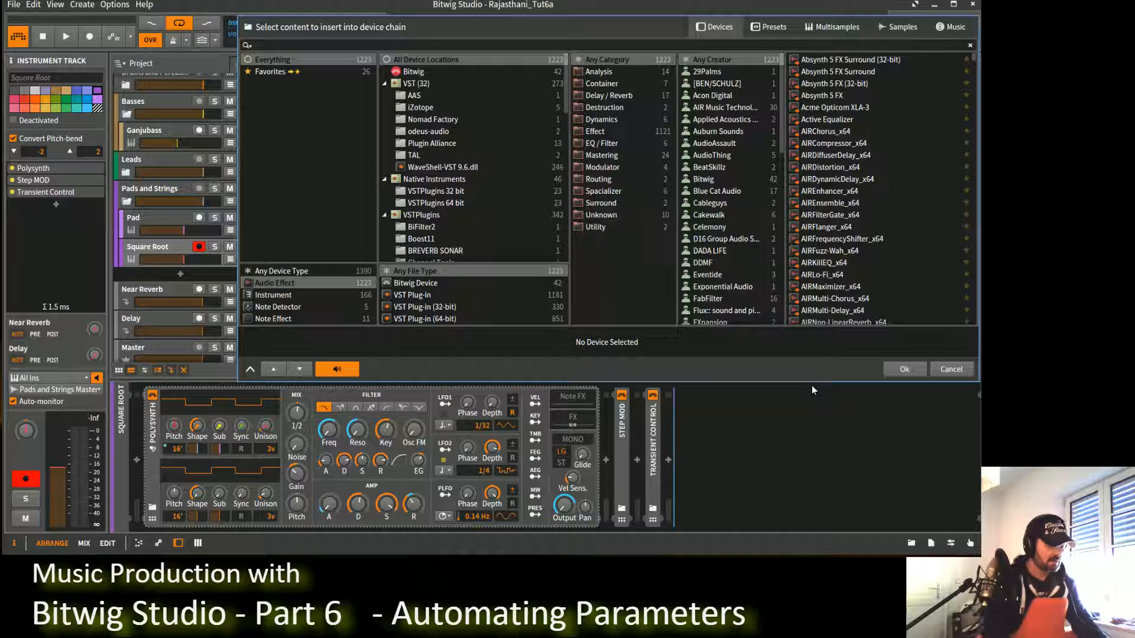
{"action": "type", "text": "filter"}
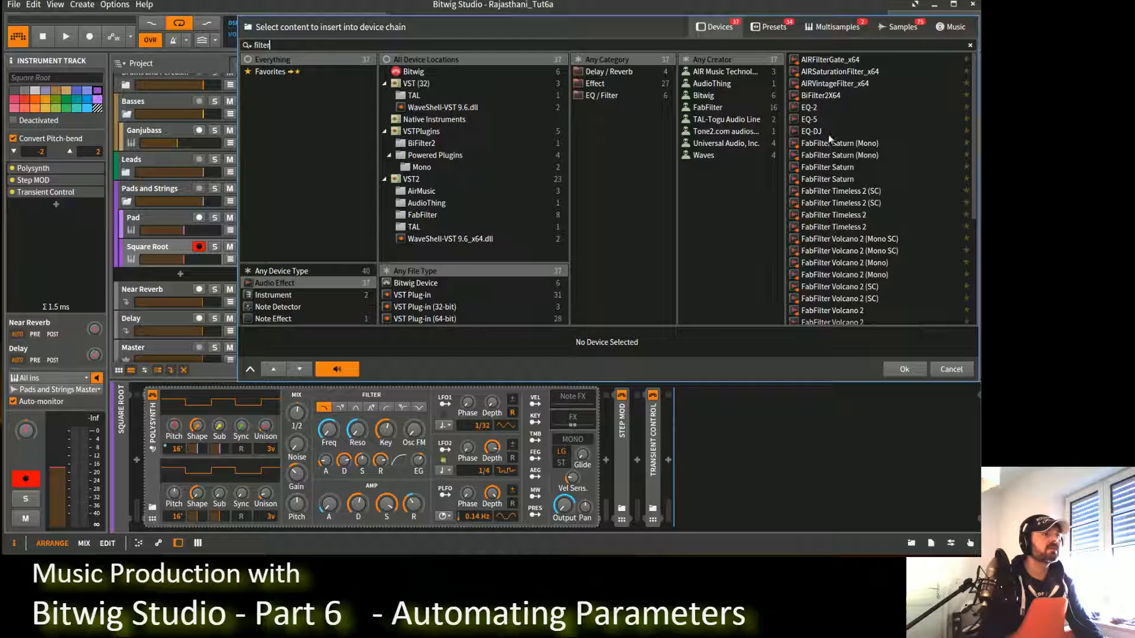
{"action": "left_click", "coordinate": [713, 98]}
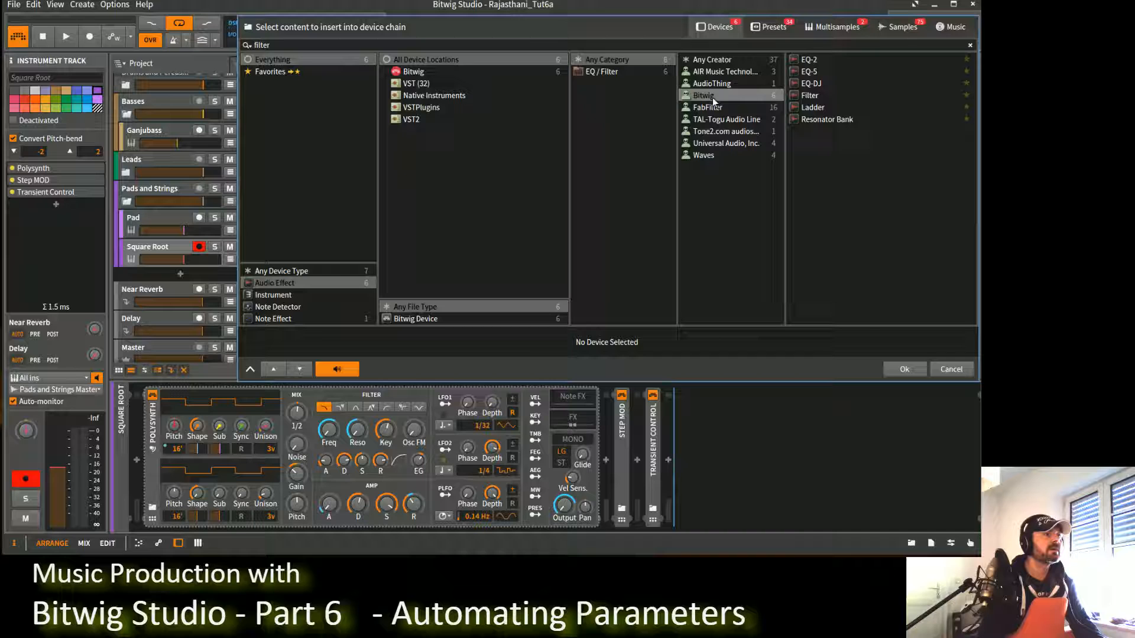
{"action": "double_click", "coordinate": [812, 97]}
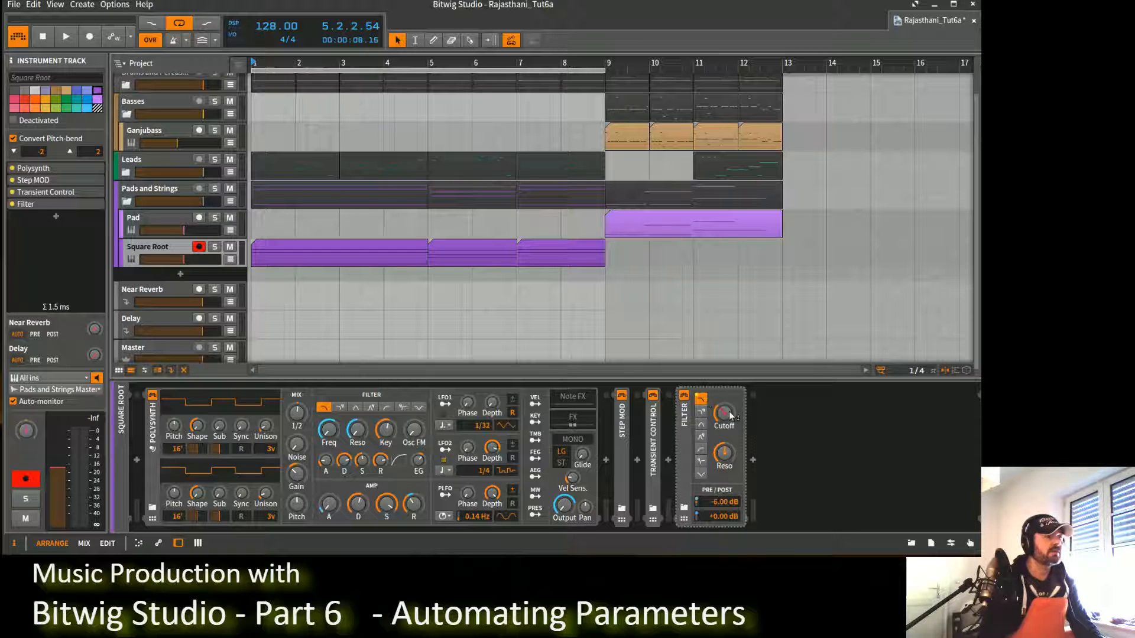
Step: Set the new Filter's Resonance to about 36% and sweep its Cutoff upward from the minimum during playback
{"action": "left_click_drag", "start_coordinate": [729, 413], "coordinate": [714, 467]}
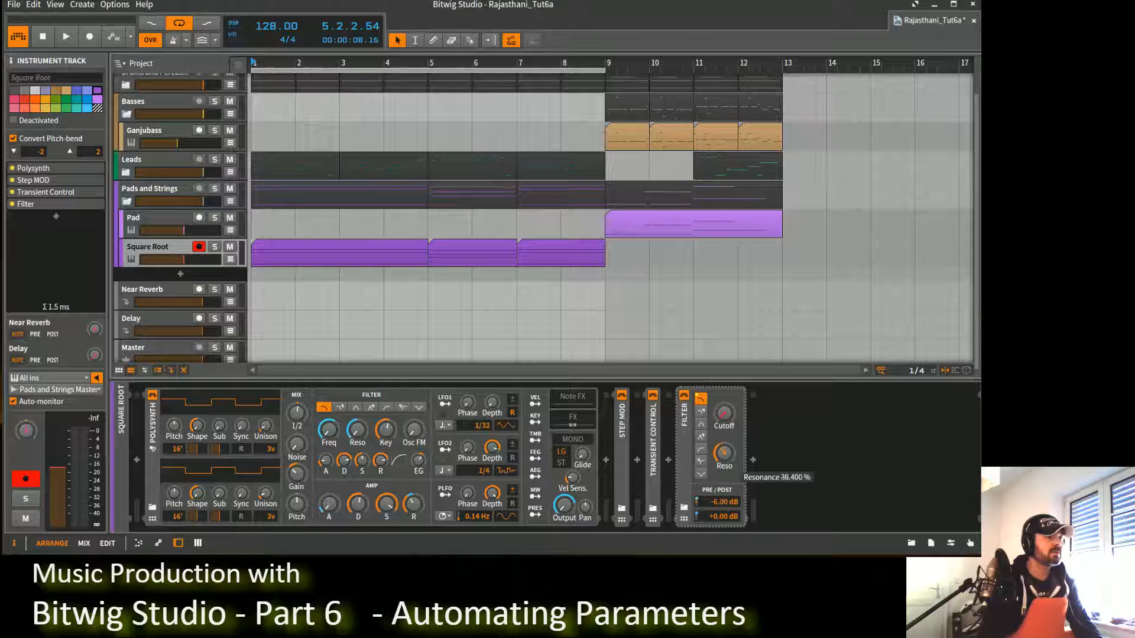
{"action": "key", "text": "space"}
{"action": "left_click_drag", "start_coordinate": [726, 416], "coordinate": [726, 323]}
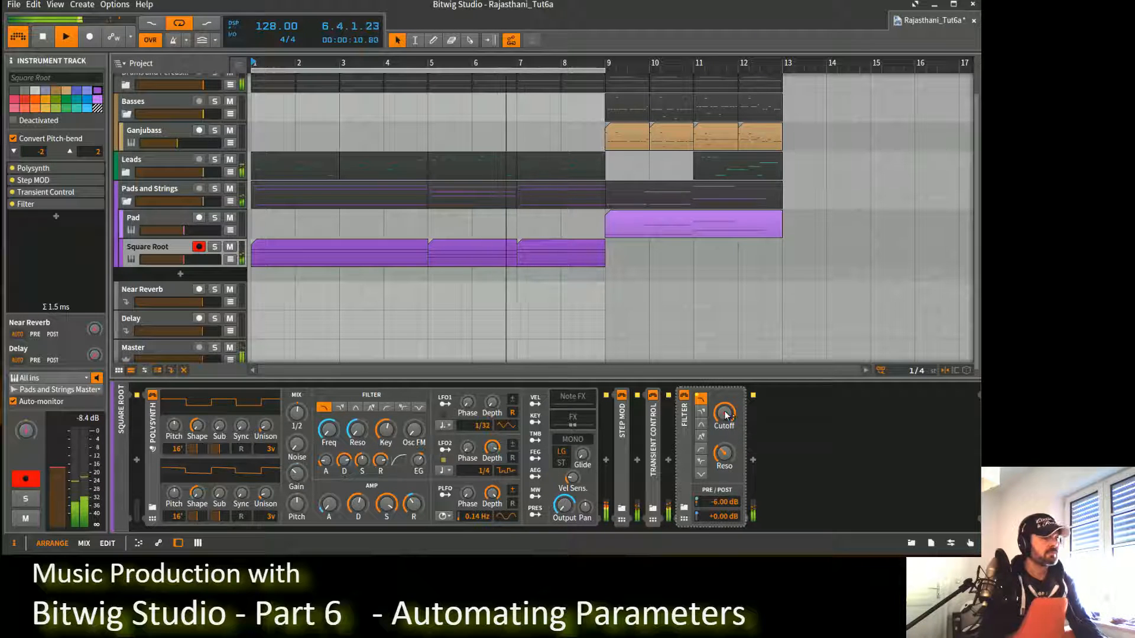
Step: Stop playback, unfold the Square Root track's automation, and add a dedicated lane for the Filter's Cutoff
{"action": "key", "text": "space"}
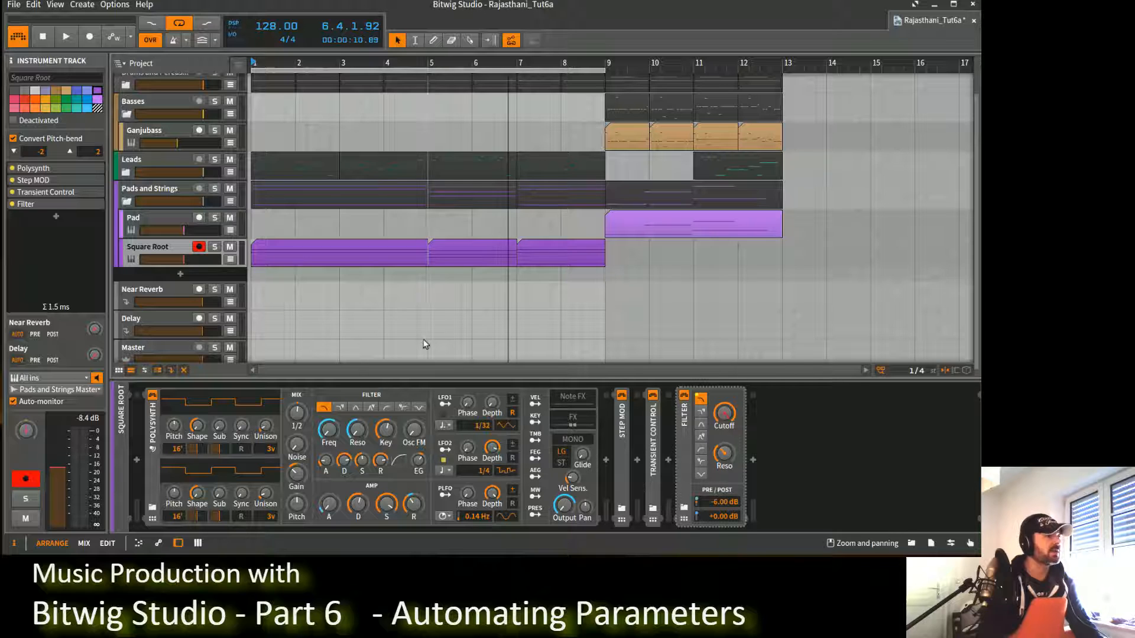
{"action": "left_click", "coordinate": [231, 260]}
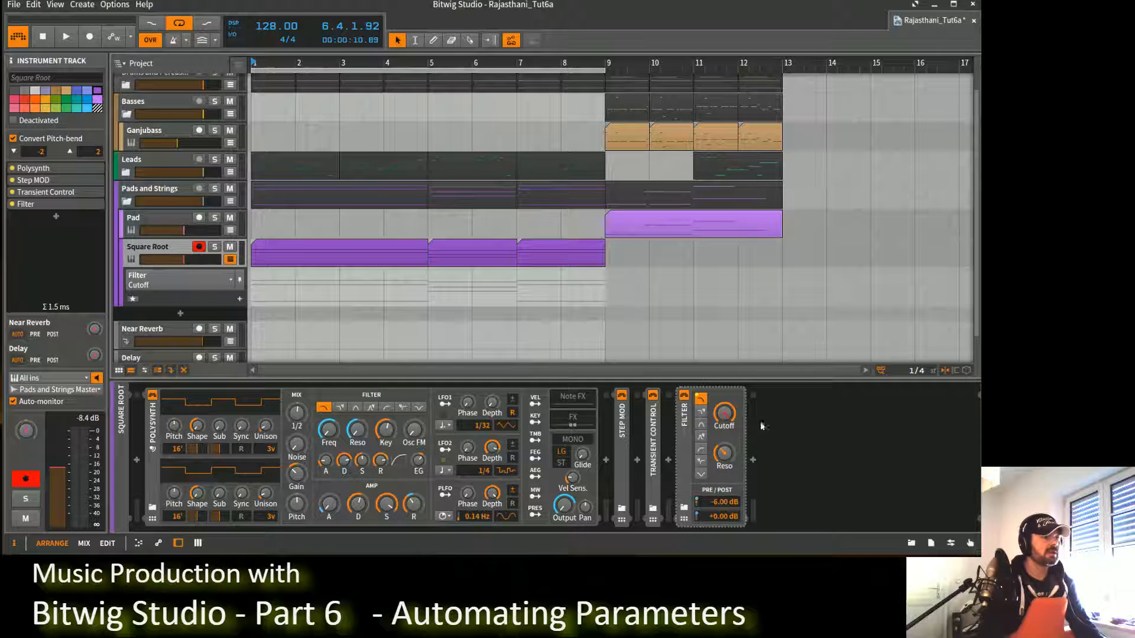
{"action": "left_click_drag", "start_coordinate": [726, 419], "coordinate": [727, 424]}
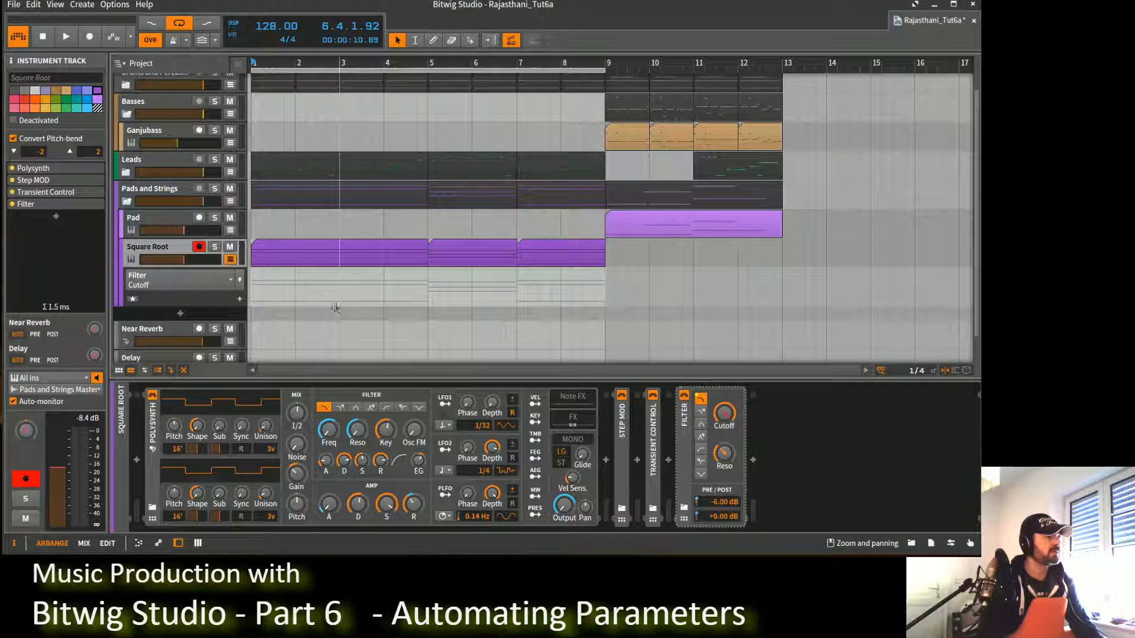
{"action": "left_click", "coordinate": [239, 300]}
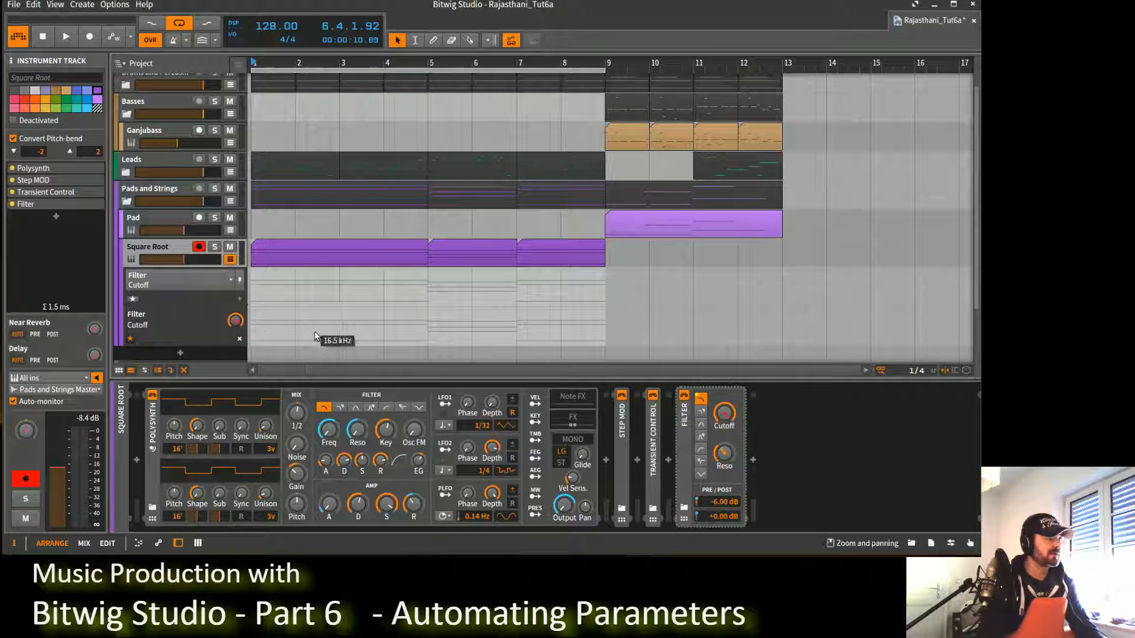
Step: Draw a rising Filter Cutoff automation ramp from slightly above 81.6 Hz at bar 1 to 404 Hz at bar 5 and play it
{"action": "left_click", "coordinate": [292, 327]}
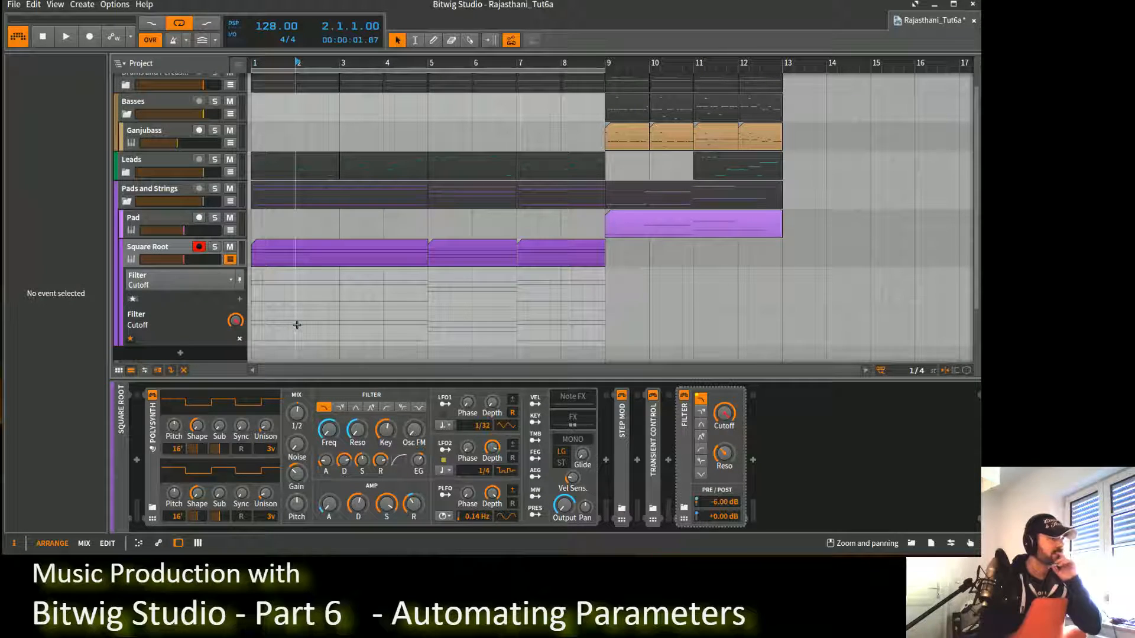
{"action": "left_click", "coordinate": [295, 325]}
{"action": "left_click_drag", "start_coordinate": [295, 325], "coordinate": [250, 339]}
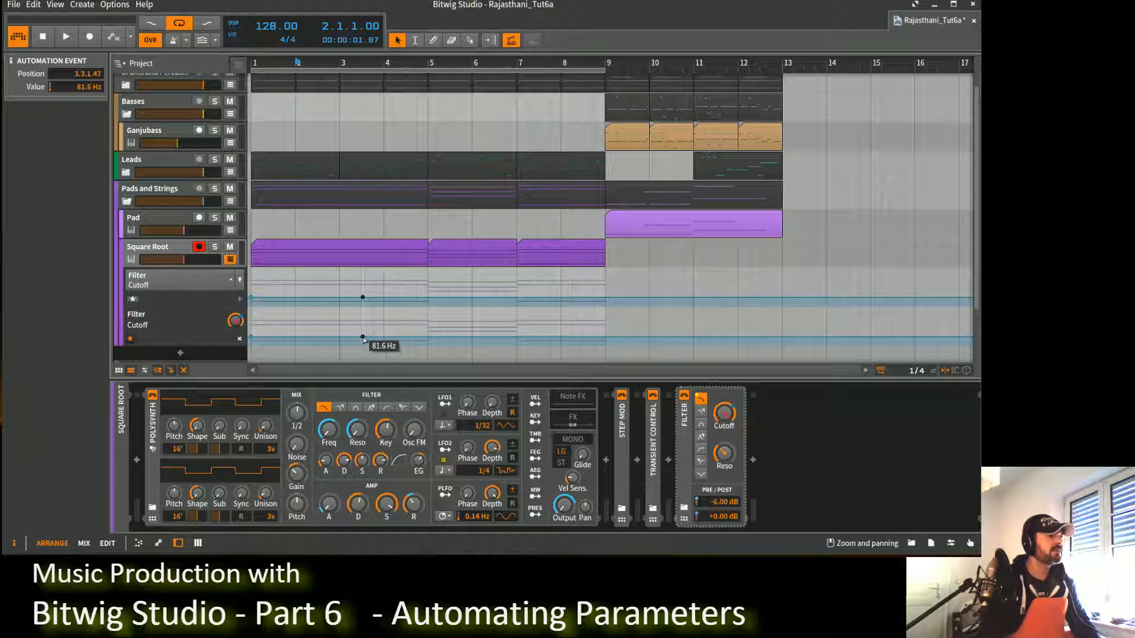
{"action": "left_click_drag", "start_coordinate": [419, 342], "coordinate": [428, 329]}
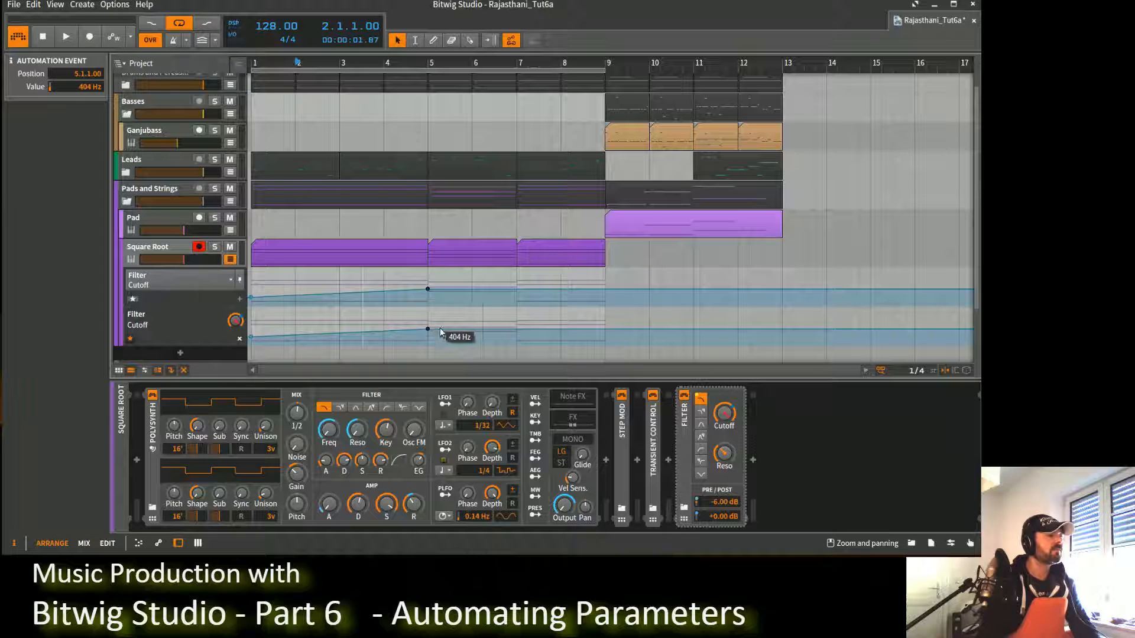
{"action": "key", "text": "space"}
{"action": "key", "text": "space"}
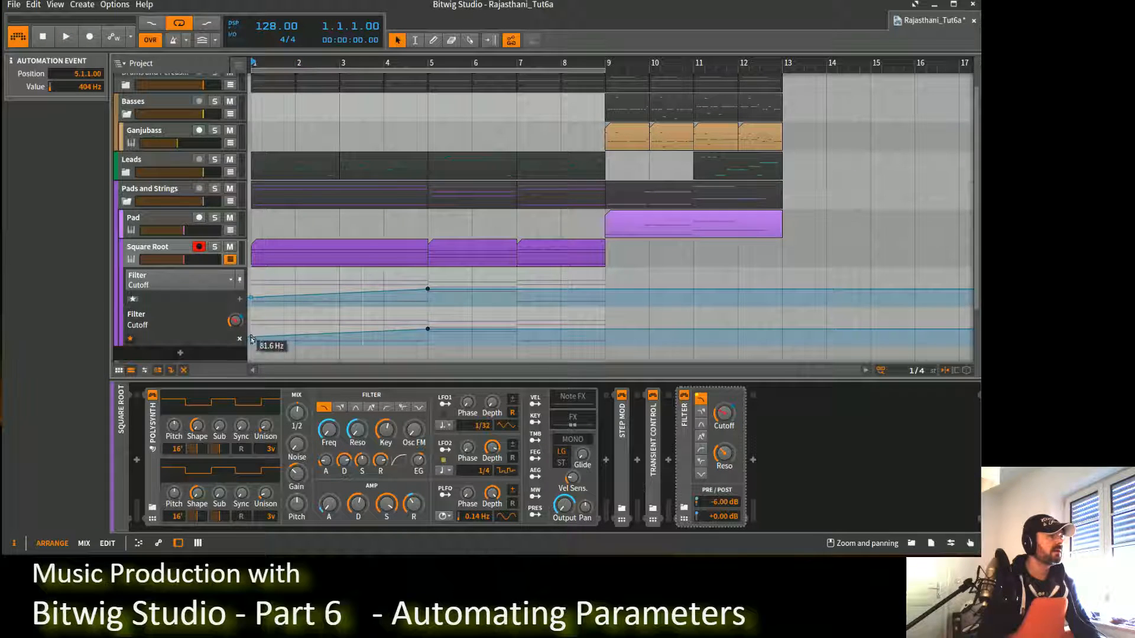
{"action": "left_click_drag", "start_coordinate": [251, 338], "coordinate": [251, 336]}
{"action": "key", "text": "space"}
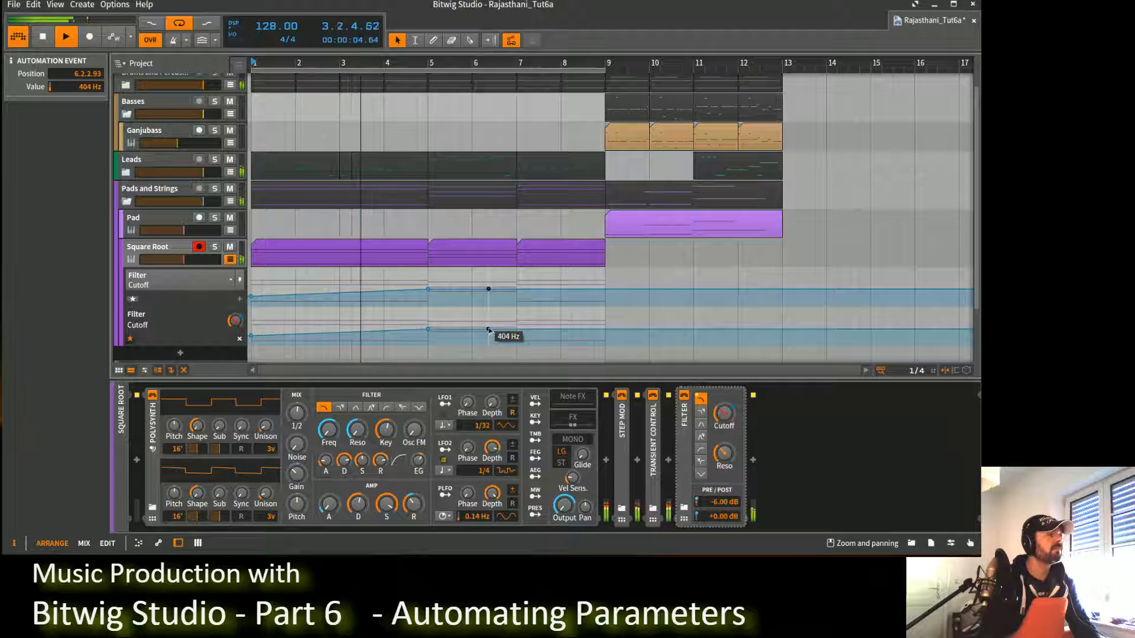
Step: Extend the Cutoff automation with points at 571 Hz on bar 7, 6.30 kHz on bar 8 and near maximum on bar 9
{"action": "left_click", "coordinate": [489, 326]}
{"action": "left_click_drag", "start_coordinate": [488, 327], "coordinate": [516, 327]}
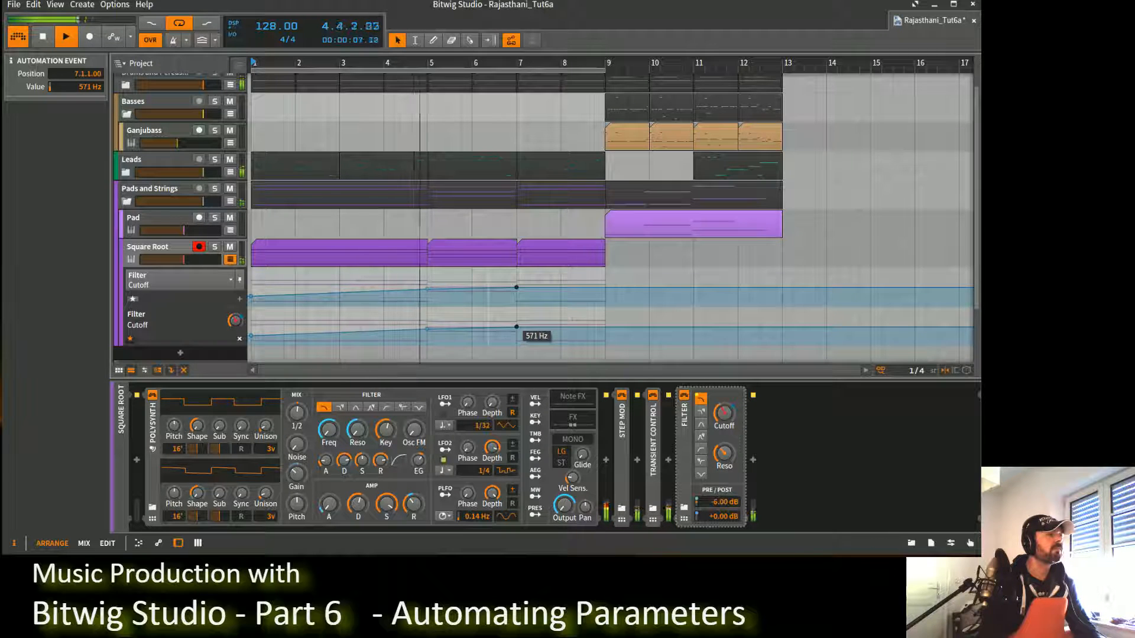
{"action": "left_click", "coordinate": [560, 326]}
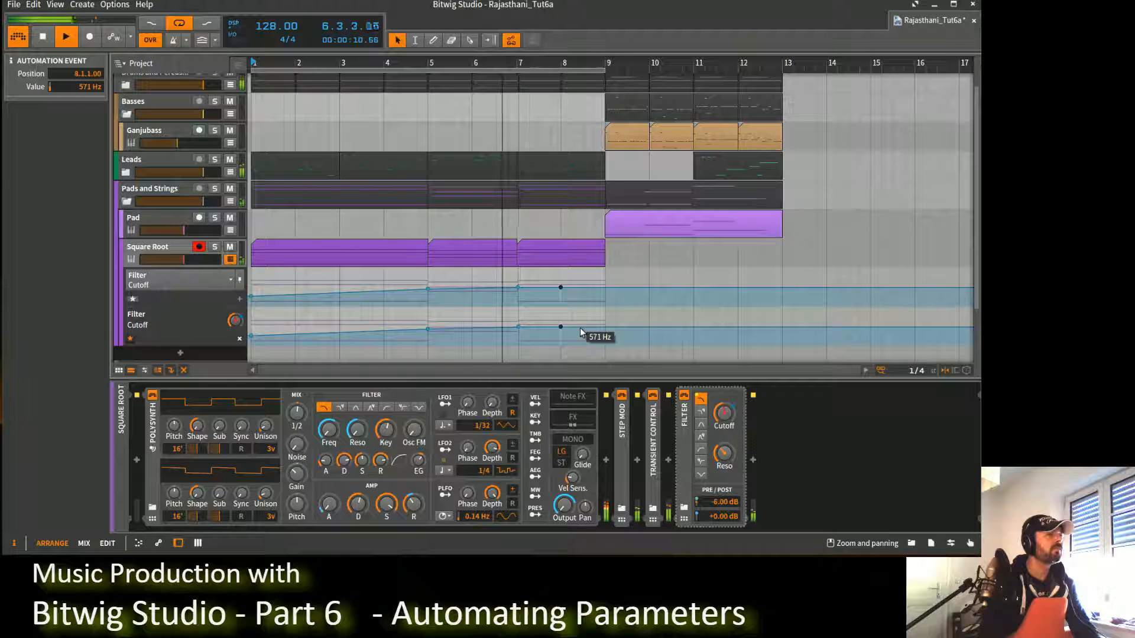
{"action": "left_click_drag", "start_coordinate": [581, 327], "coordinate": [561, 314]}
{"action": "key", "text": "space"}
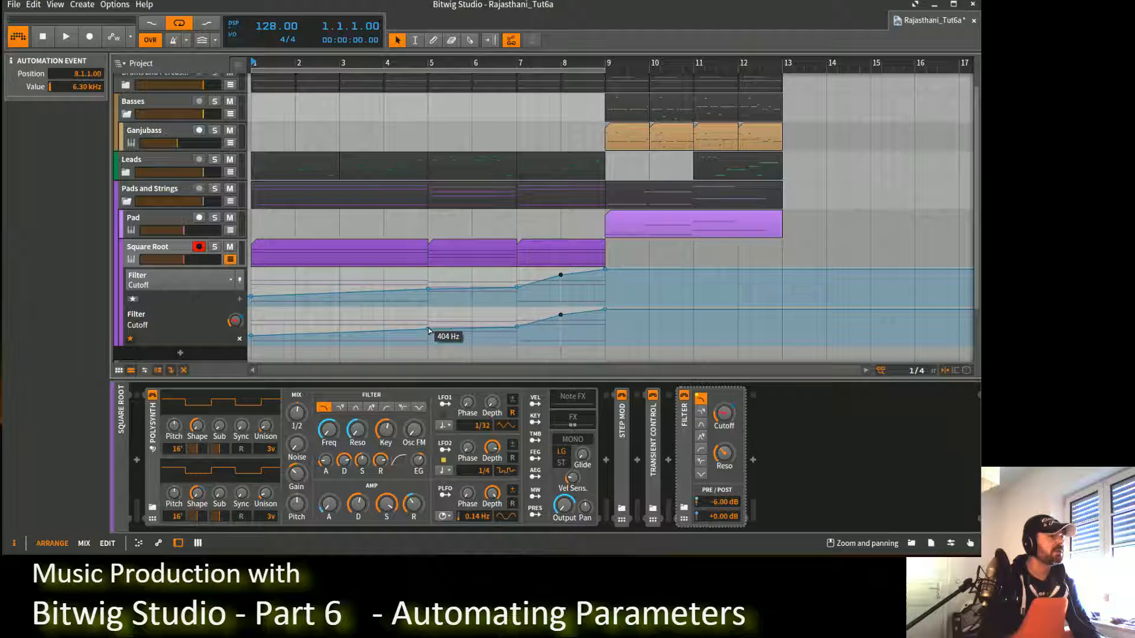
Step: Raise the Cutoff automation point at bar 7 to 5.24 kHz and listen to the full sweep
{"action": "left_click_drag", "start_coordinate": [517, 326], "coordinate": [517, 316]}
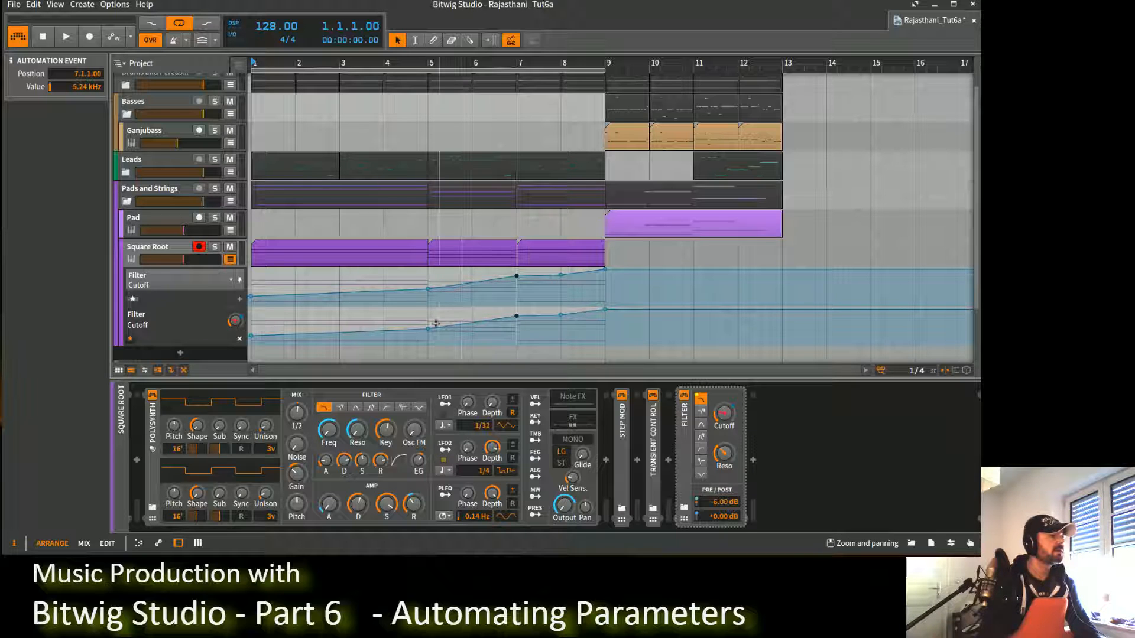
{"action": "key", "text": "space"}
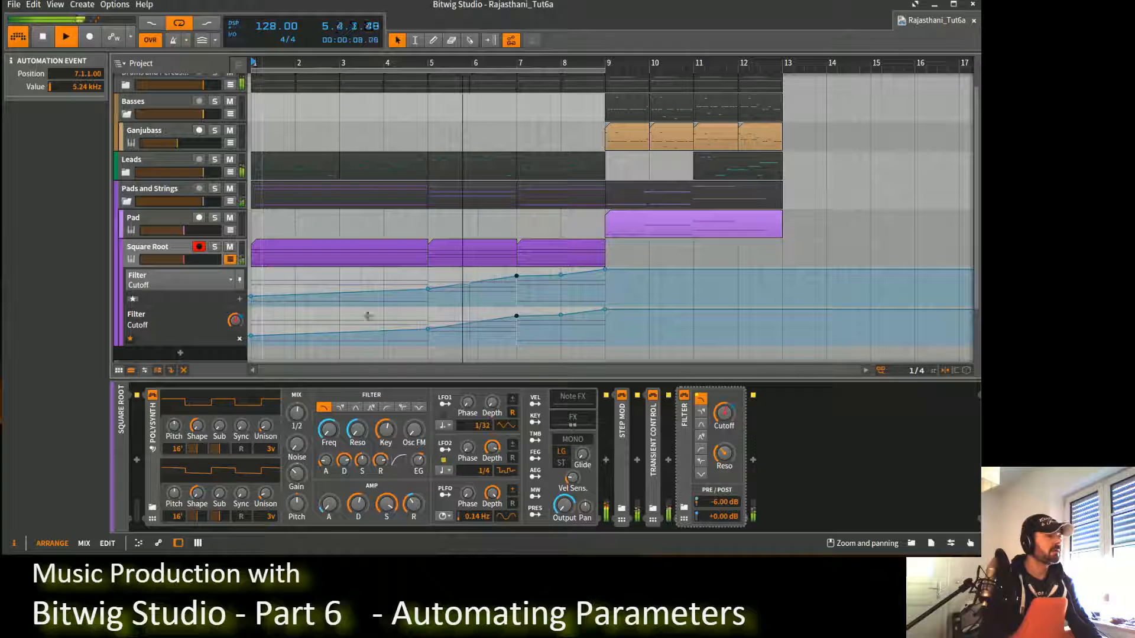
{"action": "mouse_move", "coordinate": [428, 295]}
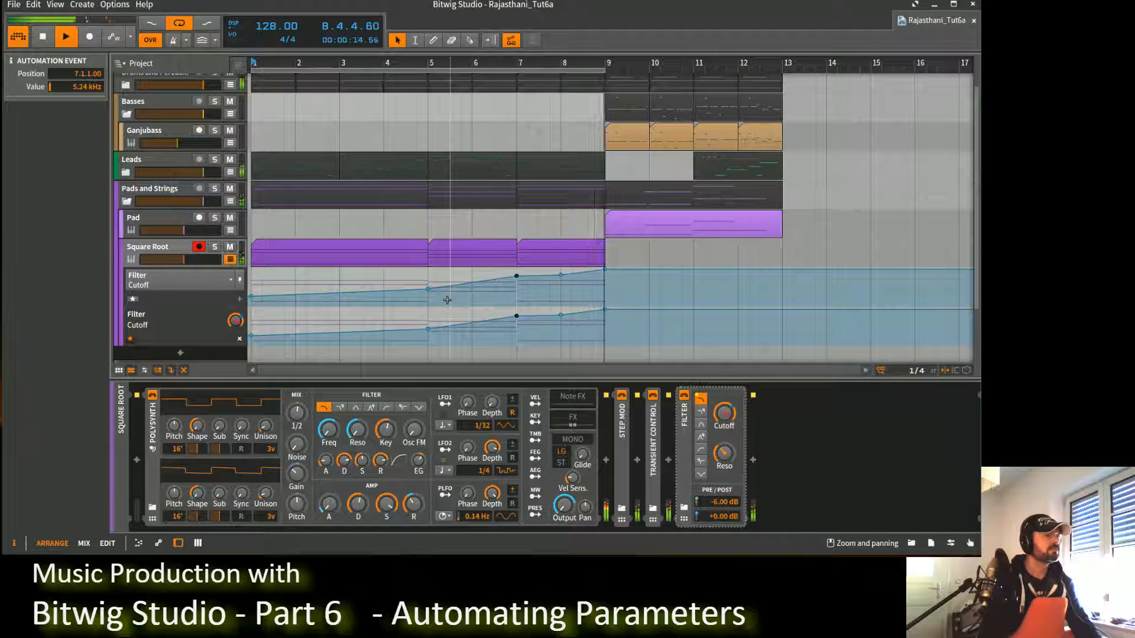
{"action": "key", "text": "space"}
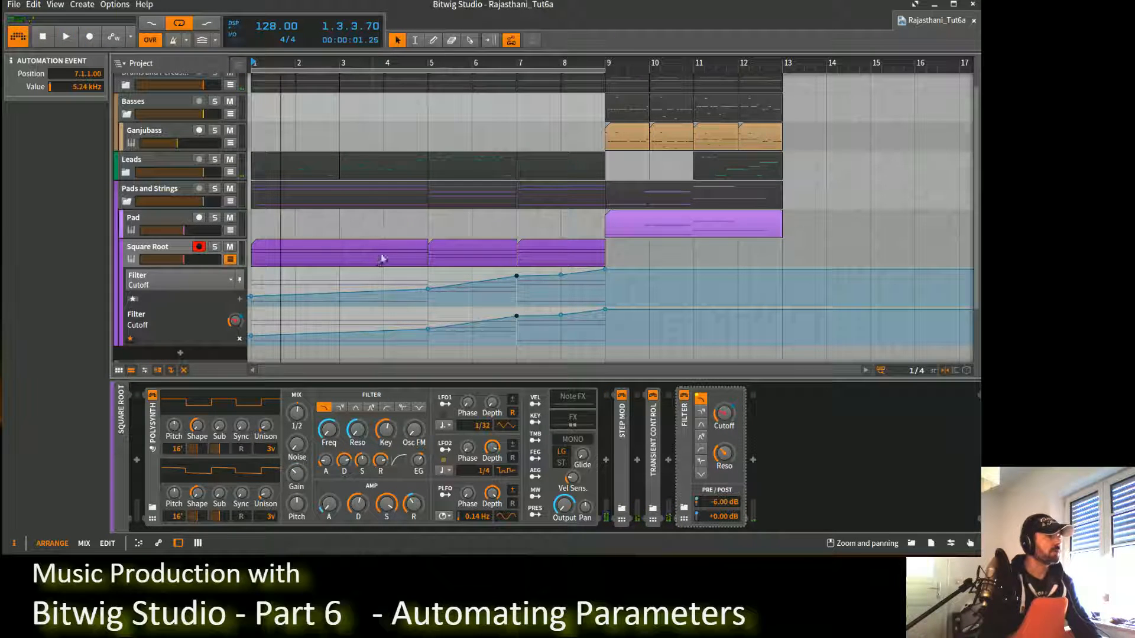
Step: Show the mixer channels below the arrangement and select the Square Root track's channel
{"action": "left_click", "coordinate": [188, 251]}
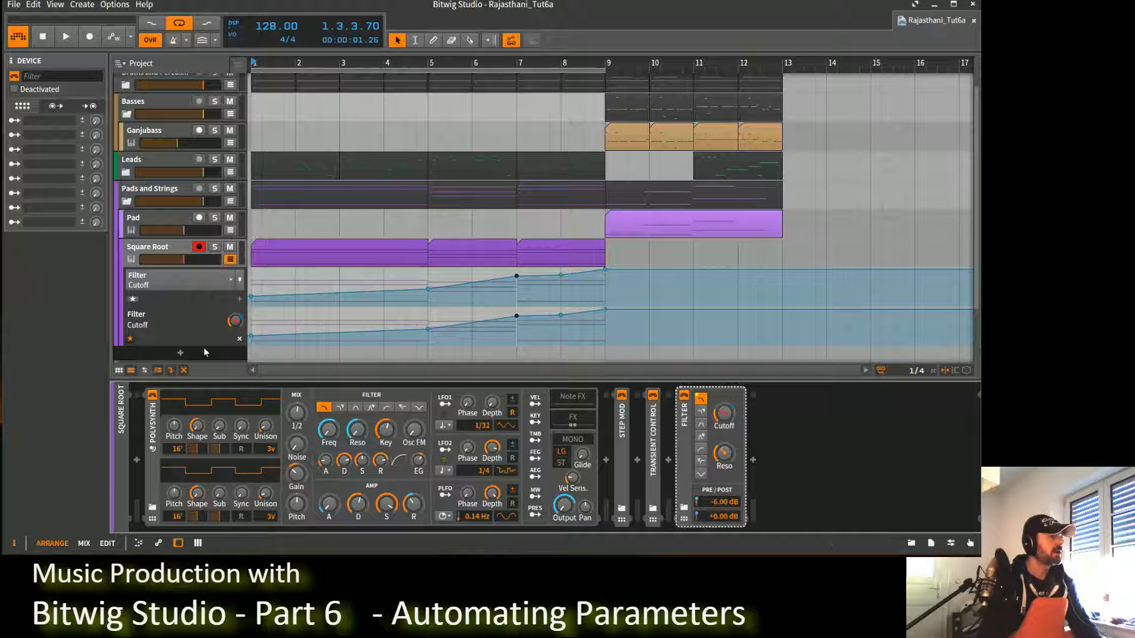
{"action": "left_click", "coordinate": [198, 543]}
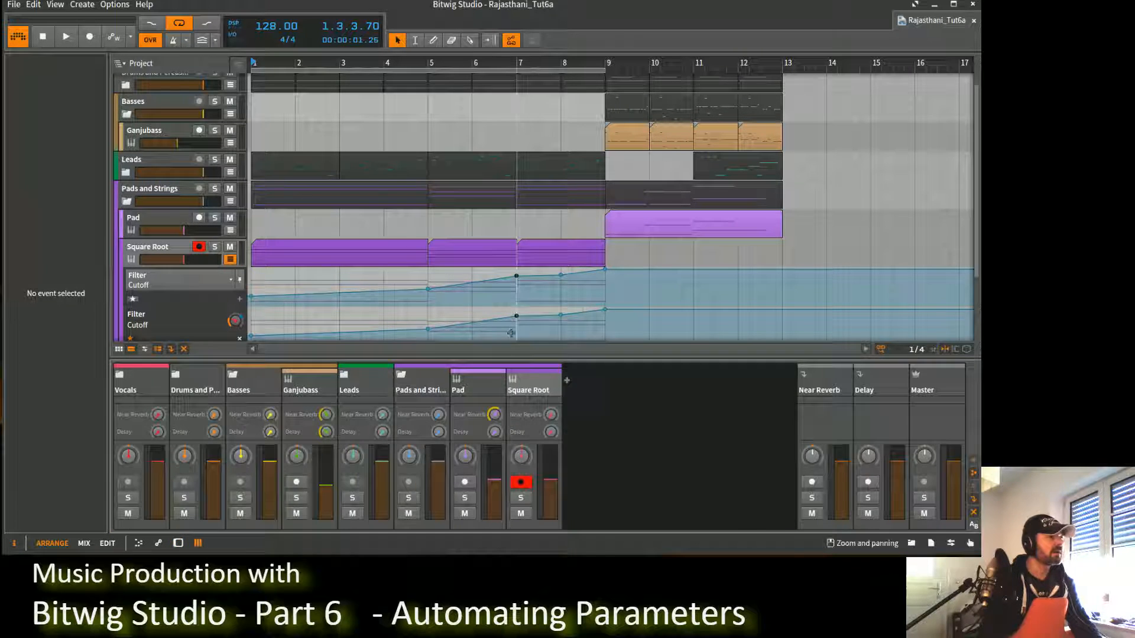
{"action": "left_click", "coordinate": [535, 391]}
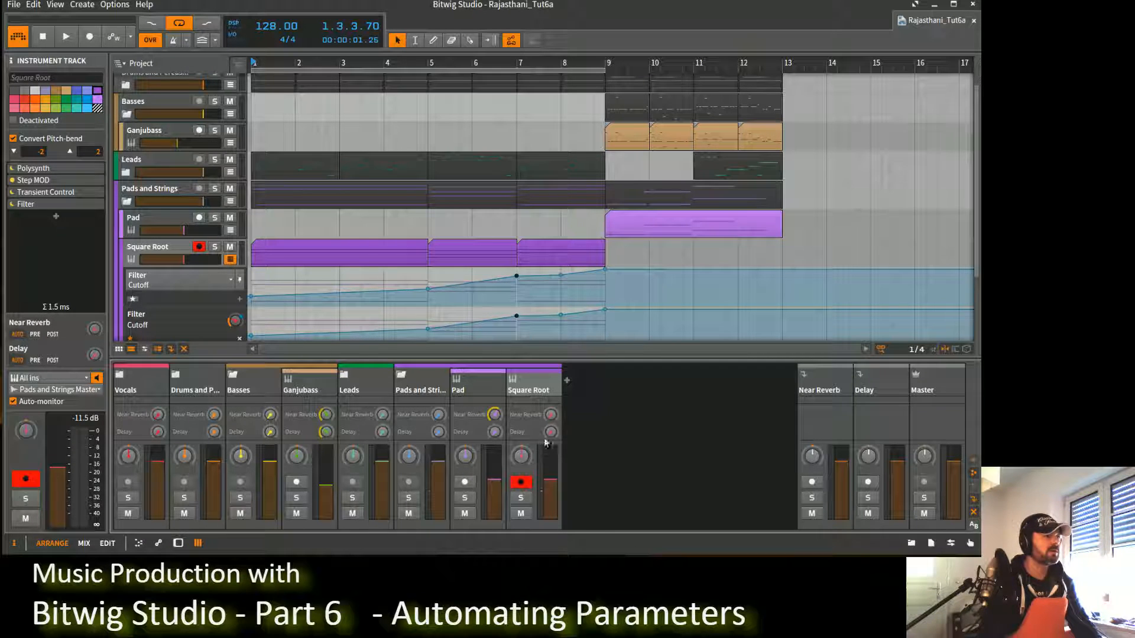
Step: Shorten the loop to the two bars starting at bar 7 and solo the Square Root track during playback
{"action": "key", "text": "space"}
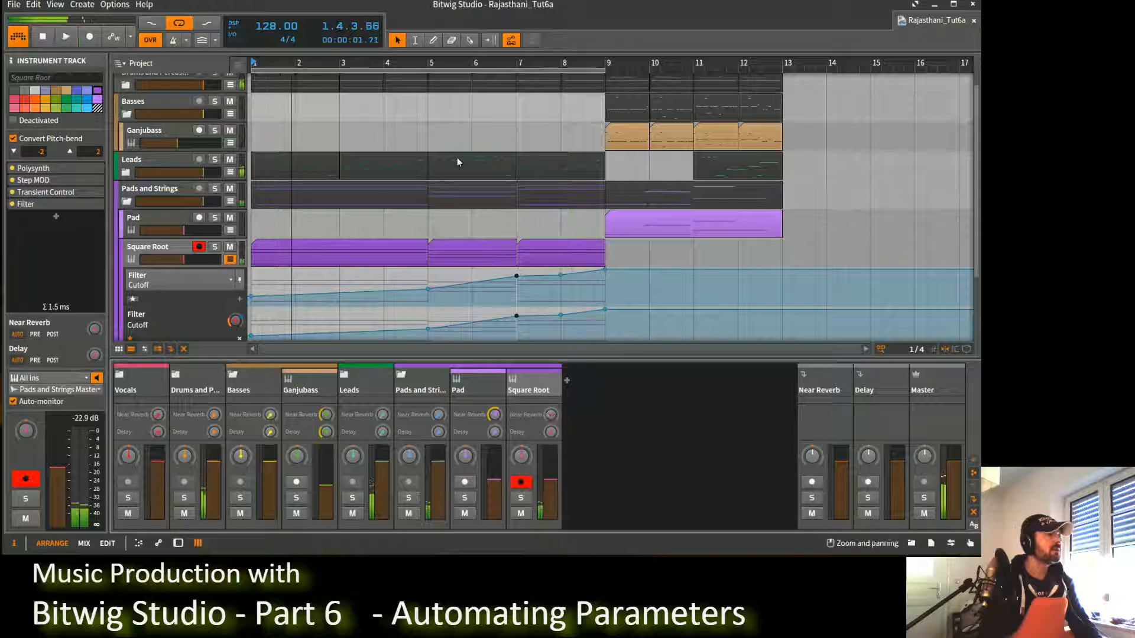
{"action": "key", "text": "space"}
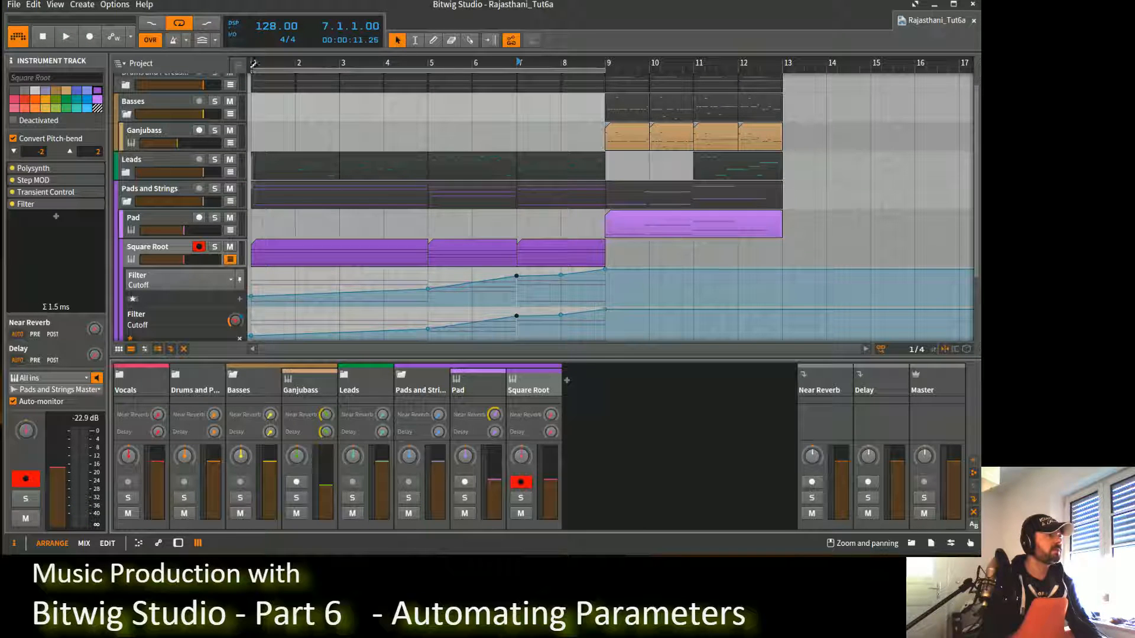
{"action": "left_click_drag", "start_coordinate": [255, 63], "coordinate": [520, 74]}
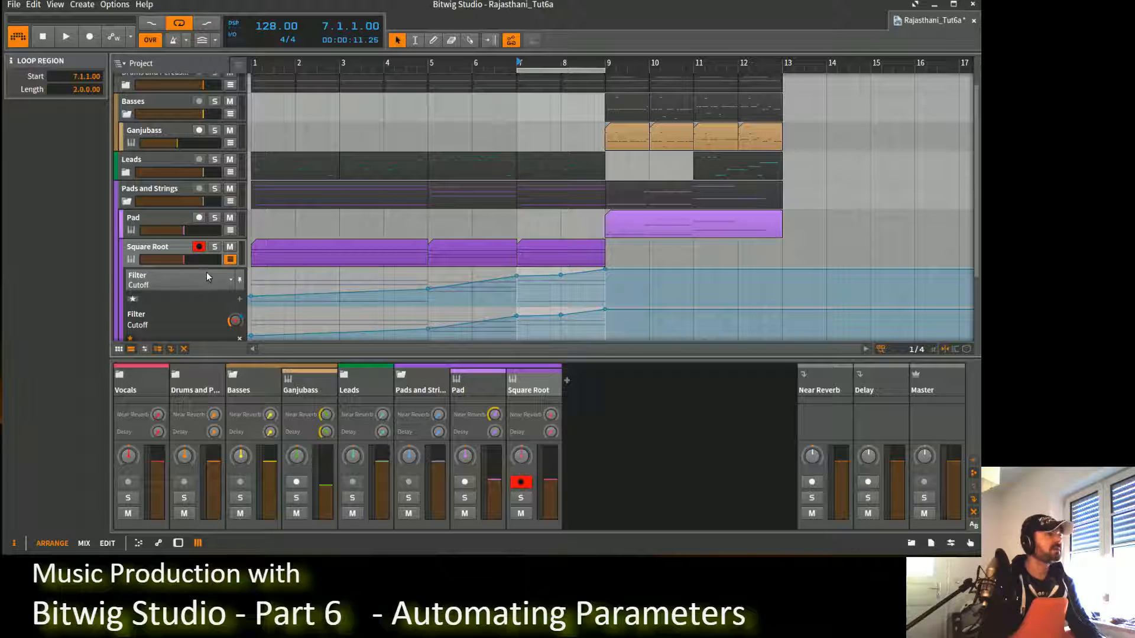
{"action": "key", "text": "space"}
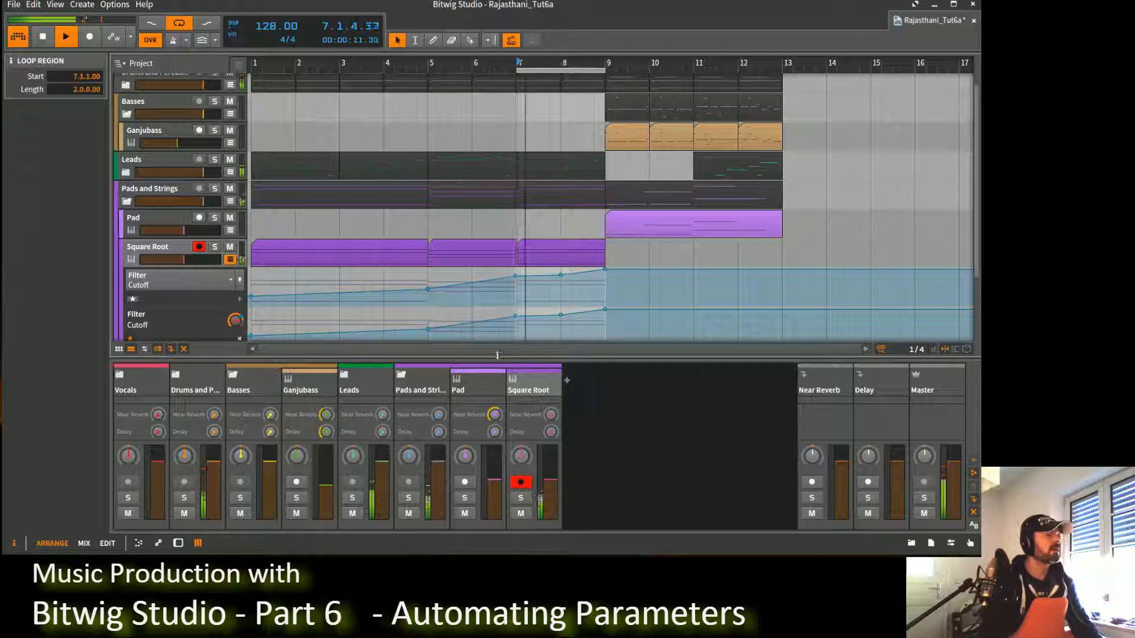
{"action": "left_click", "coordinate": [215, 248]}
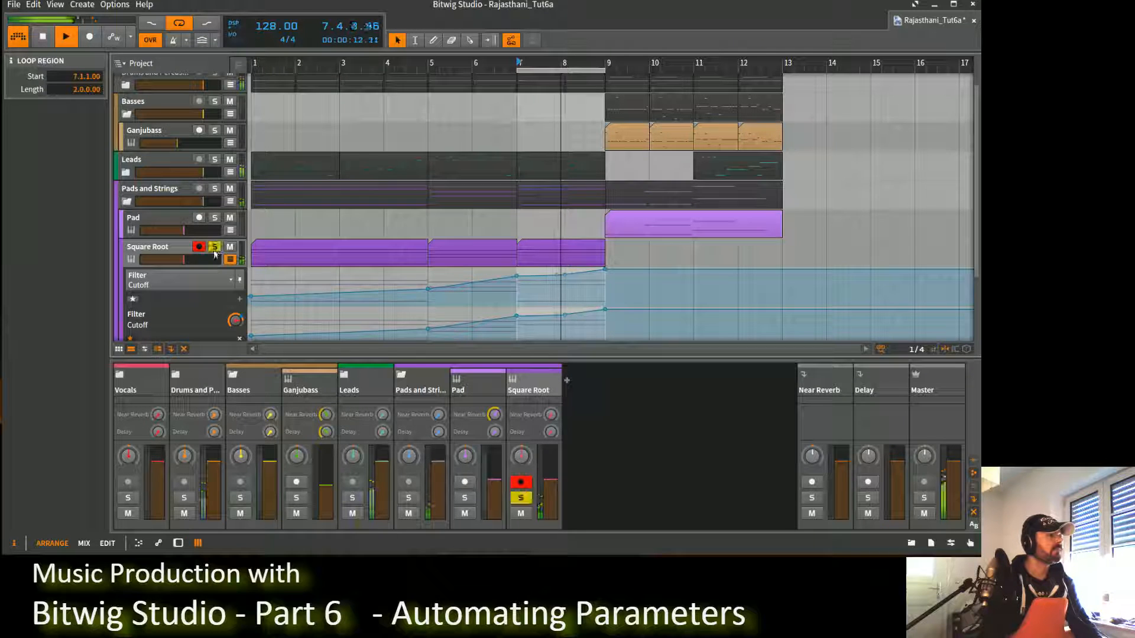
Step: Raise the Square Root track's Near Reverb and Delay sends while the soloed loop plays
{"action": "left_click", "coordinate": [550, 415]}
{"action": "left_click_drag", "start_coordinate": [550, 415], "coordinate": [550, 388]}
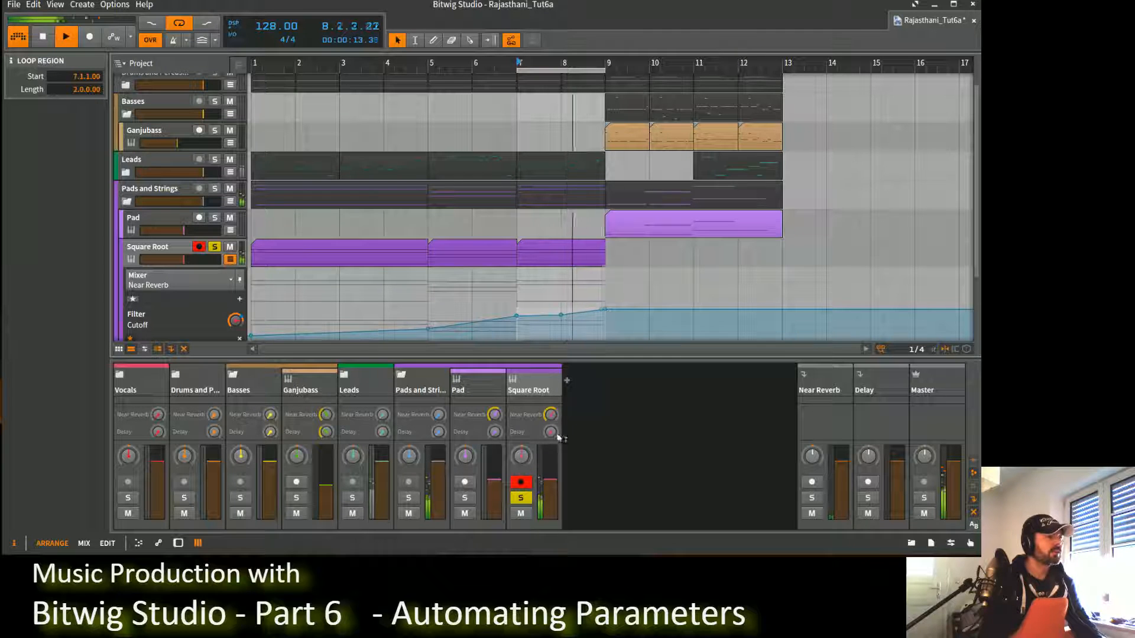
{"action": "left_click_drag", "start_coordinate": [548, 435], "coordinate": [549, 416]}
{"action": "left_click", "coordinate": [550, 416]}
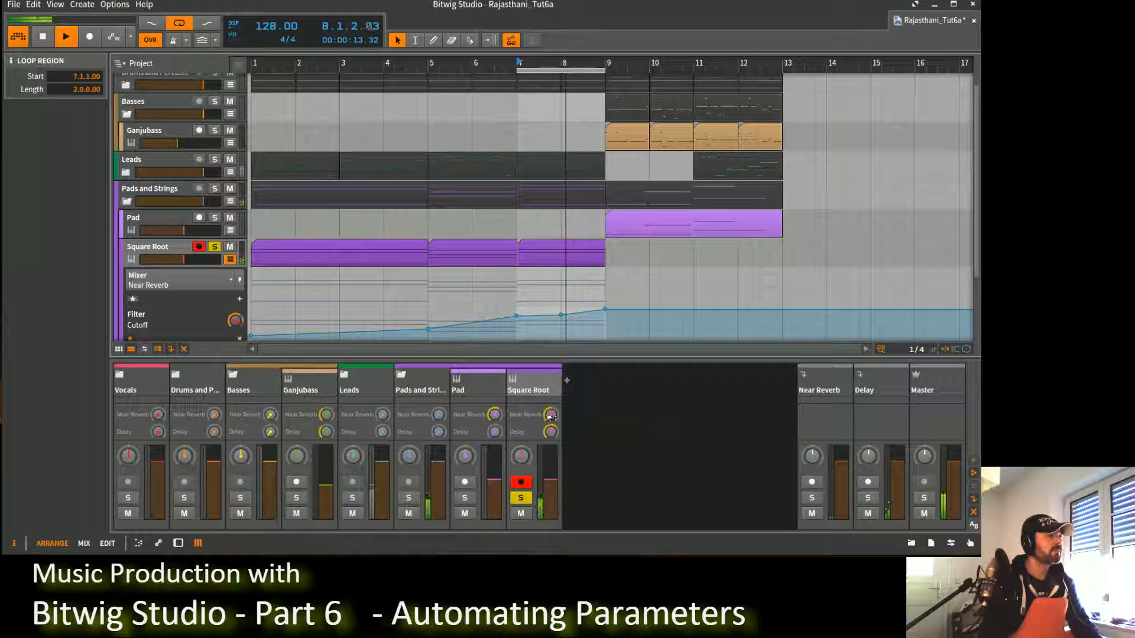
Step: Turn off solo on the Square Root track, save the project and stop playback
{"action": "left_click", "coordinate": [214, 248]}
{"action": "key", "text": "ctrl+s"}
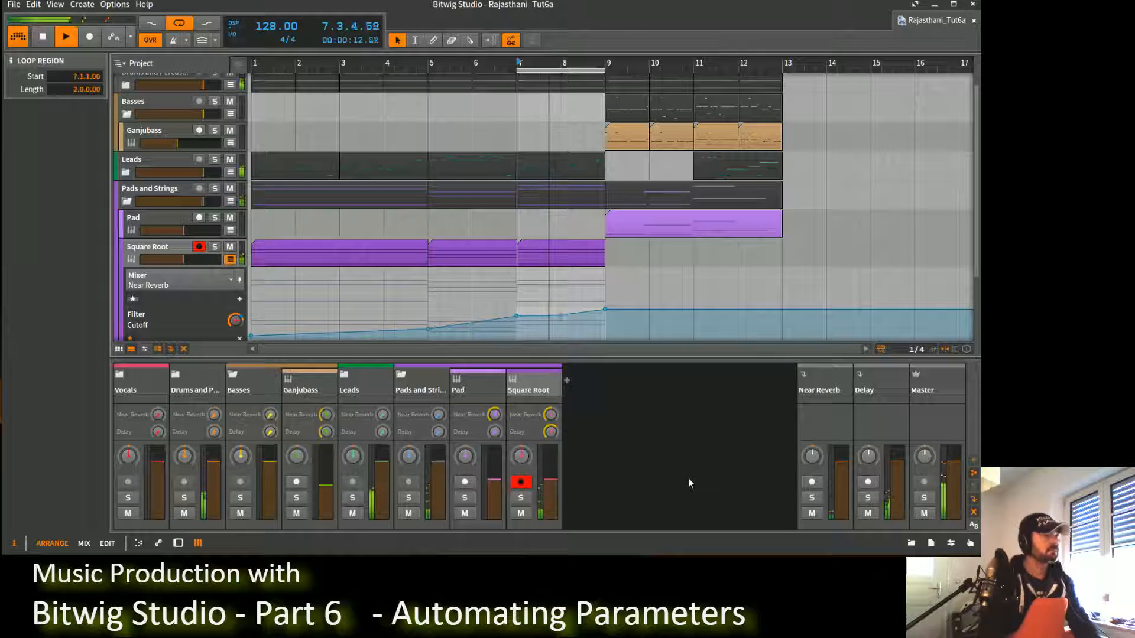
{"action": "key", "text": "space"}
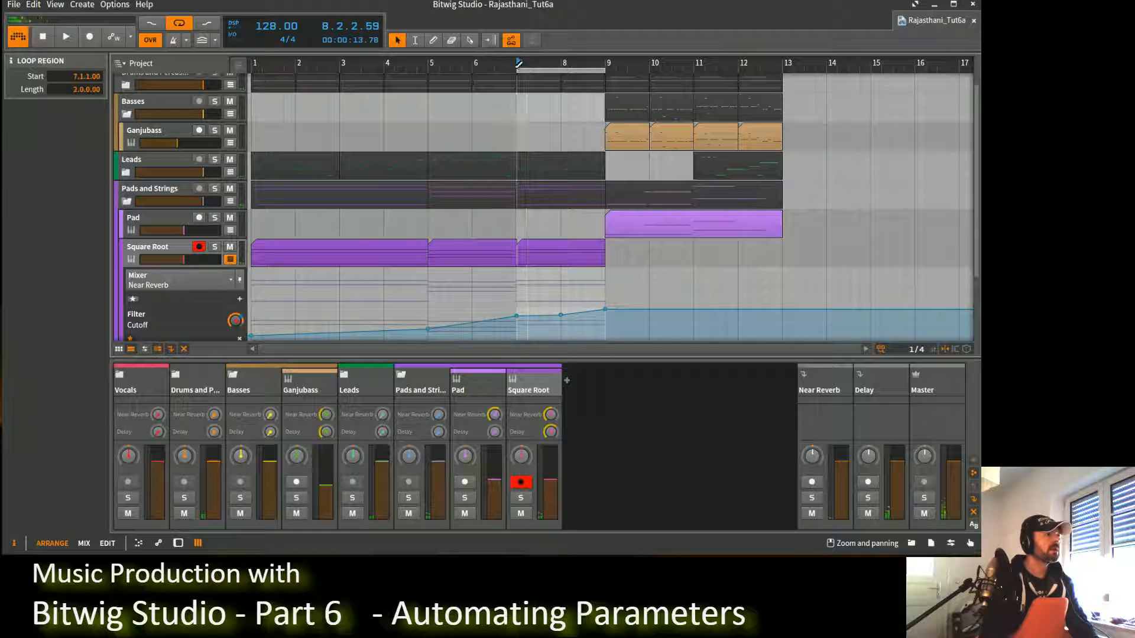
Step: Extend the loop back to the first eight bars, listen to the section and save the project
{"action": "left_click_drag", "start_coordinate": [518, 63], "coordinate": [256, 63]}
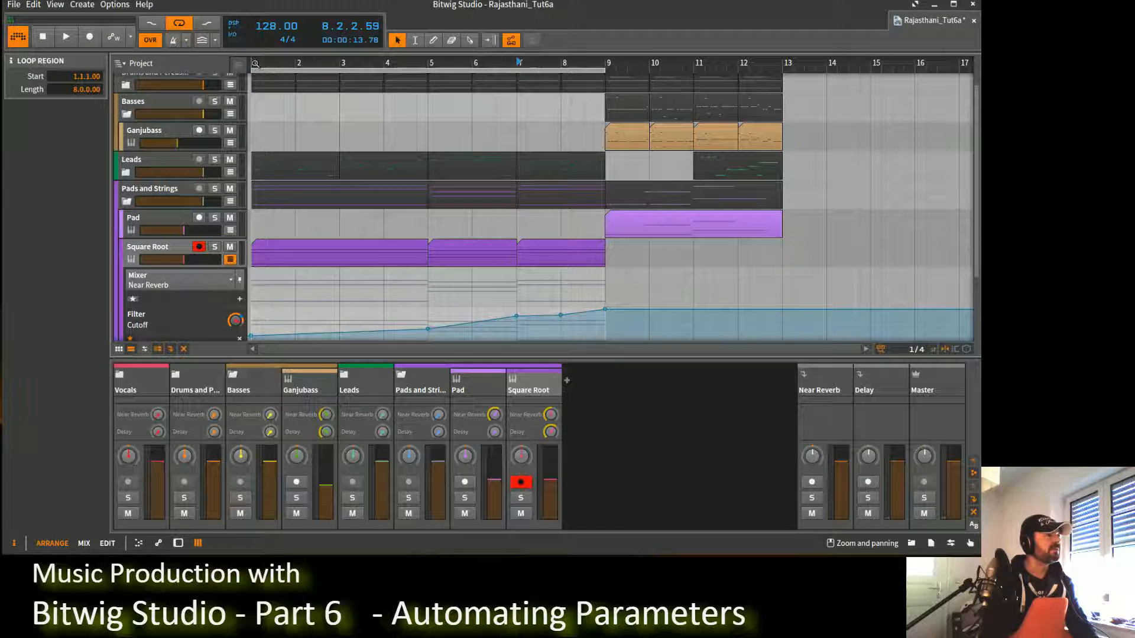
{"action": "key", "text": "space"}
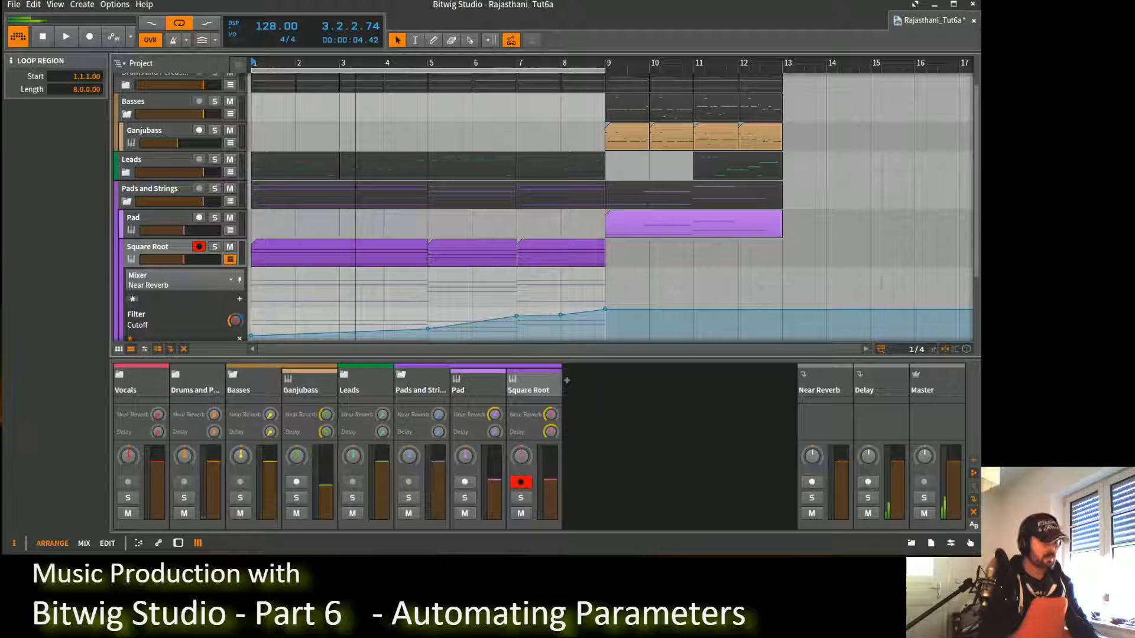
{"action": "key", "text": "ctrl+s"}
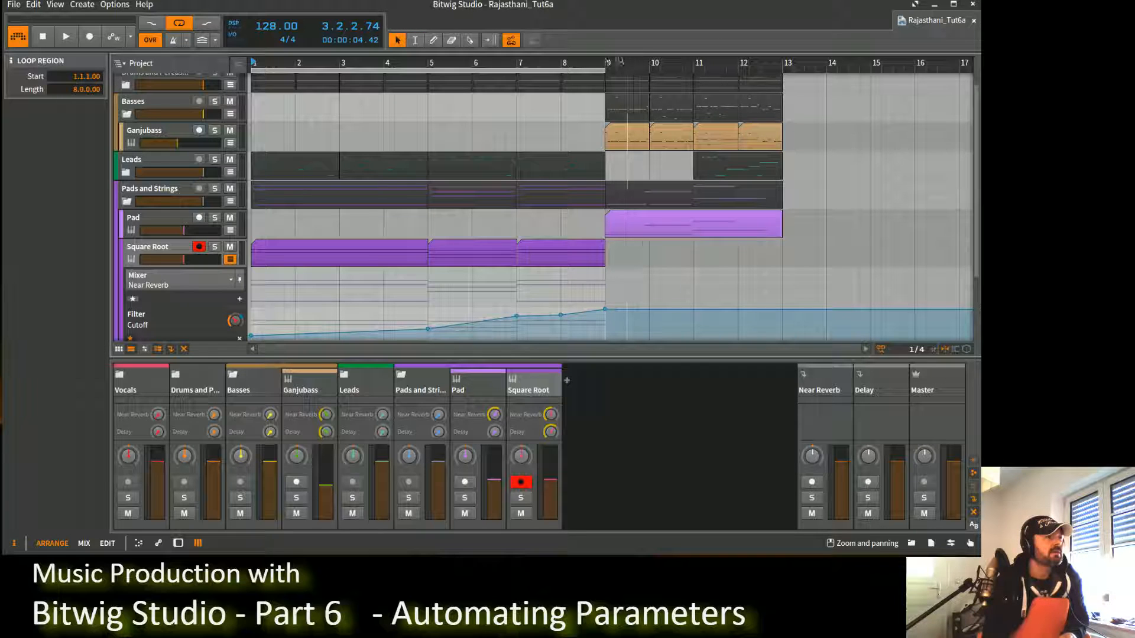
Step: Move the playback start position to bar 9
{"action": "left_click_drag", "start_coordinate": [607, 61], "coordinate": [606, 61]}
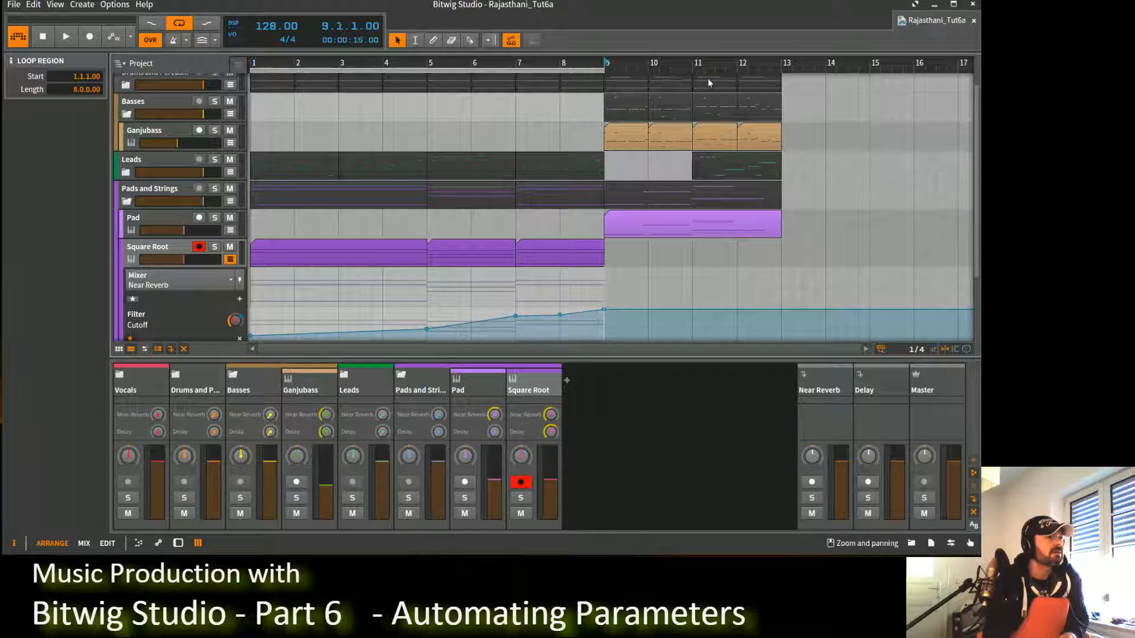